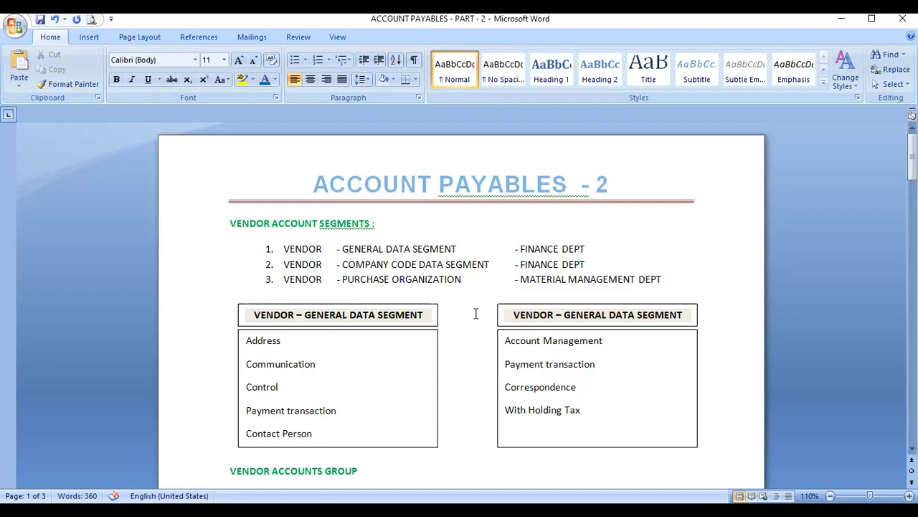
Step: Bold GENERAL DATA SEGMENT and COMPANY CODE DATA SEGMENT on list lines 1 and 2
{"action": "scroll", "coordinate": [476, 314], "scroll_direction": "down", "scroll_amount": 2}
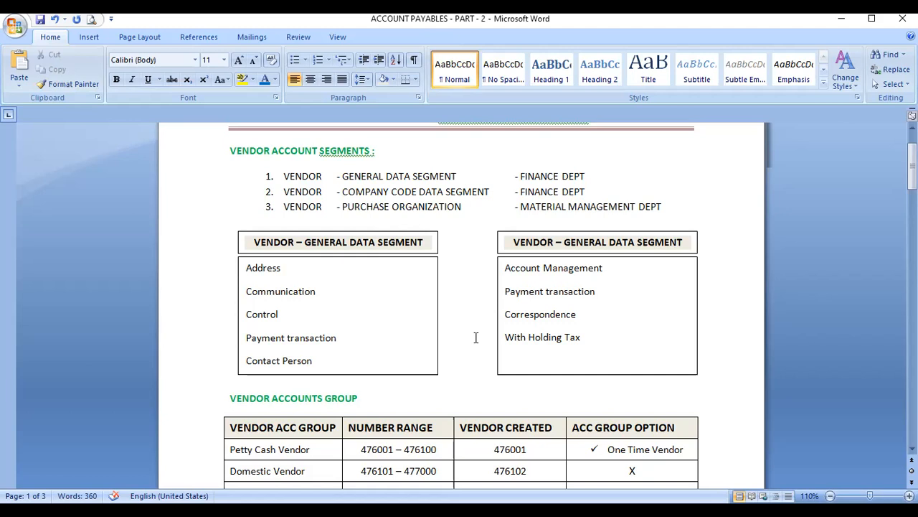
{"action": "double_click", "coordinate": [356, 176]}
{"action": "left_click_drag", "start_coordinate": [400, 175], "coordinate": [456, 176]}
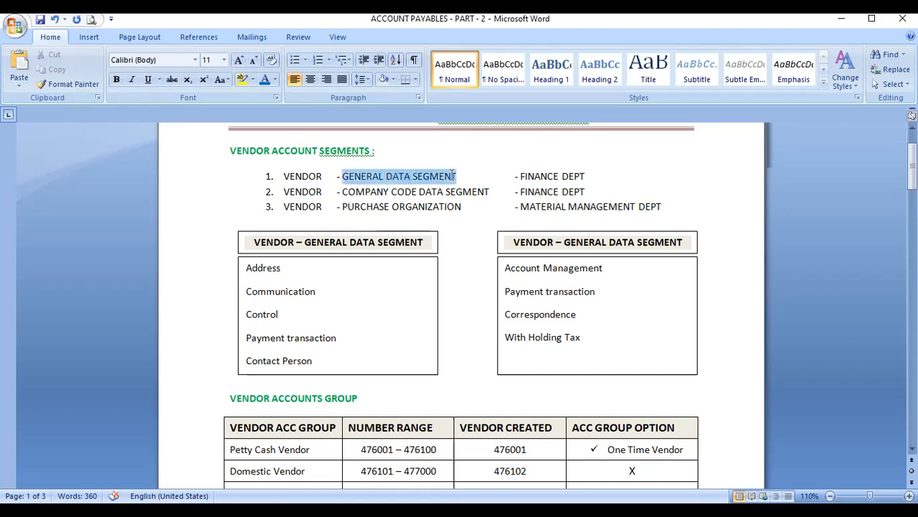
{"action": "left_click", "coordinate": [117, 79]}
{"action": "left_click_drag", "start_coordinate": [343, 192], "coordinate": [474, 193]}
{"action": "left_click", "coordinate": [117, 79]}
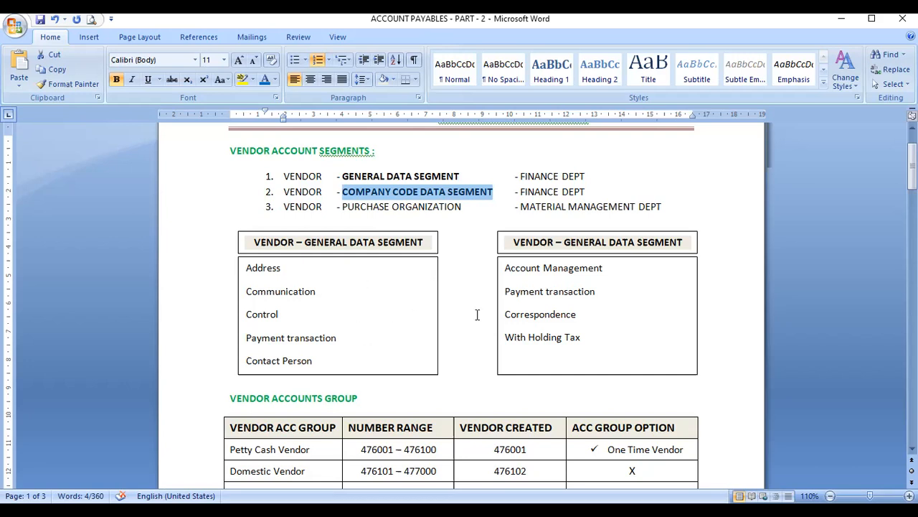
{"action": "scroll", "coordinate": [477, 314], "scroll_direction": "down", "scroll_amount": 1}
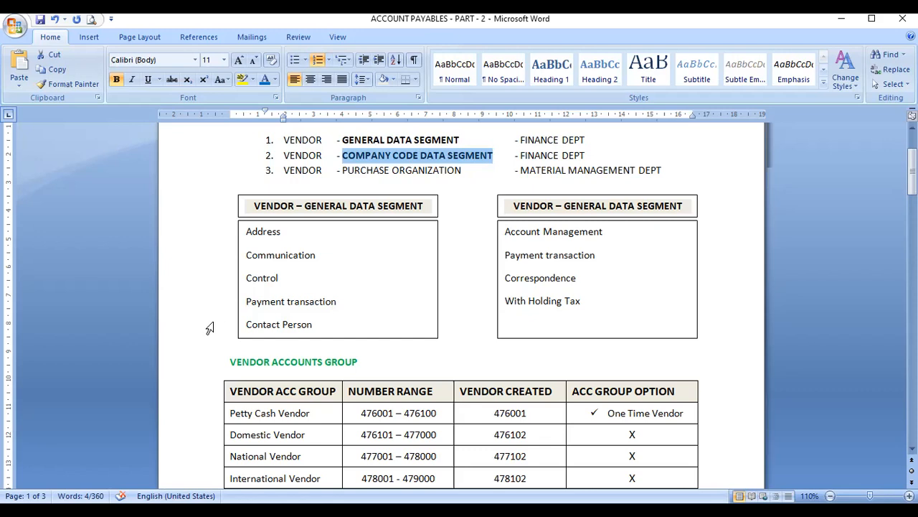
{"action": "left_click", "coordinate": [249, 230]}
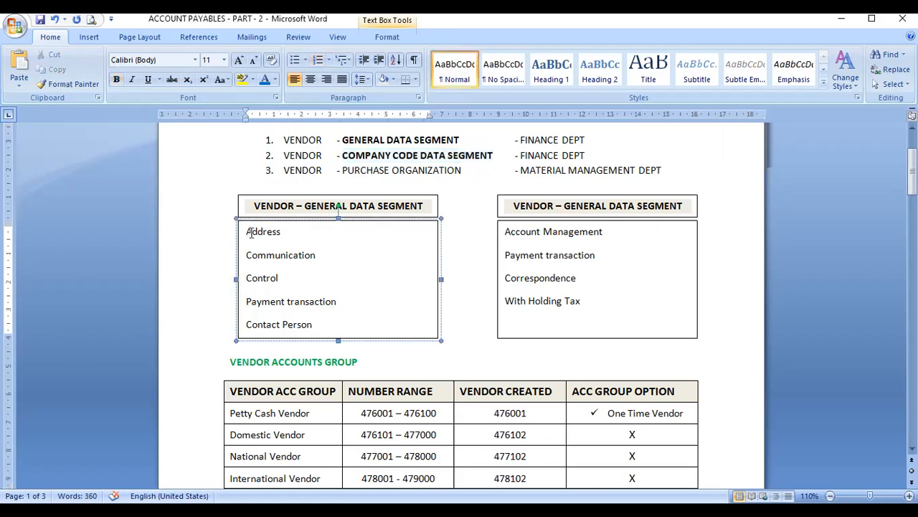
{"action": "left_click_drag", "start_coordinate": [247, 255], "coordinate": [320, 258]}
{"action": "left_click_drag", "start_coordinate": [246, 275], "coordinate": [289, 275]}
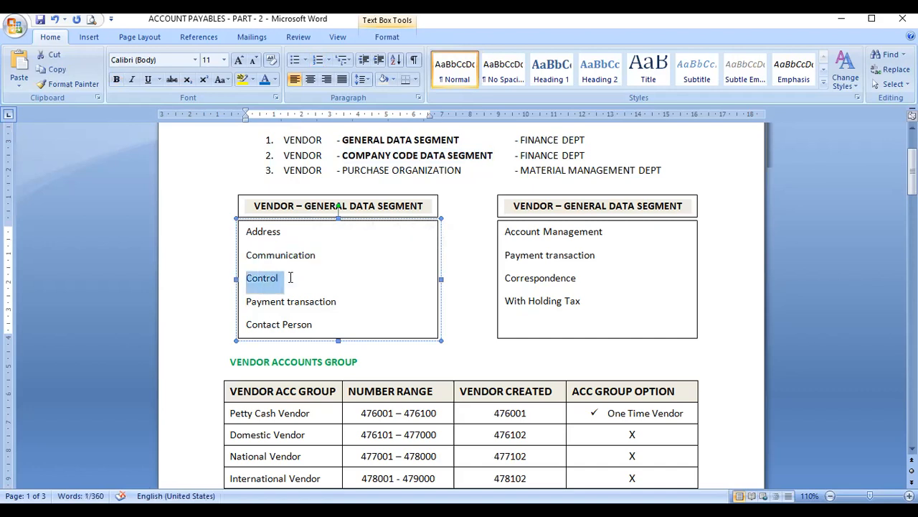
{"action": "left_click_drag", "start_coordinate": [247, 302], "coordinate": [328, 302]}
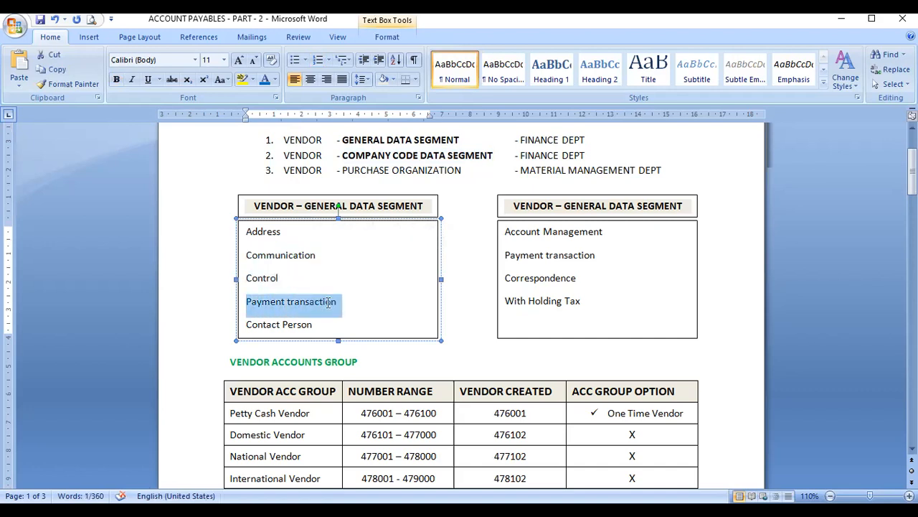
{"action": "left_click_drag", "start_coordinate": [246, 324], "coordinate": [302, 329]}
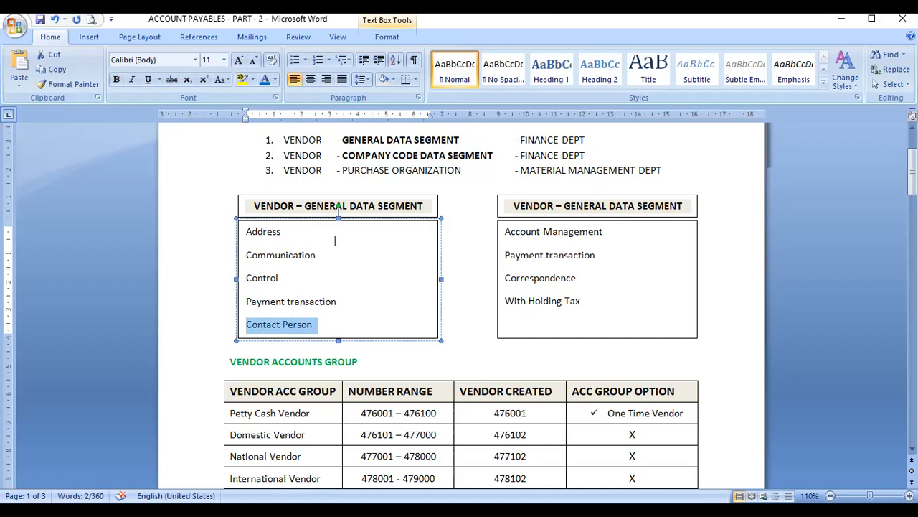
{"action": "left_click", "coordinate": [283, 232]}
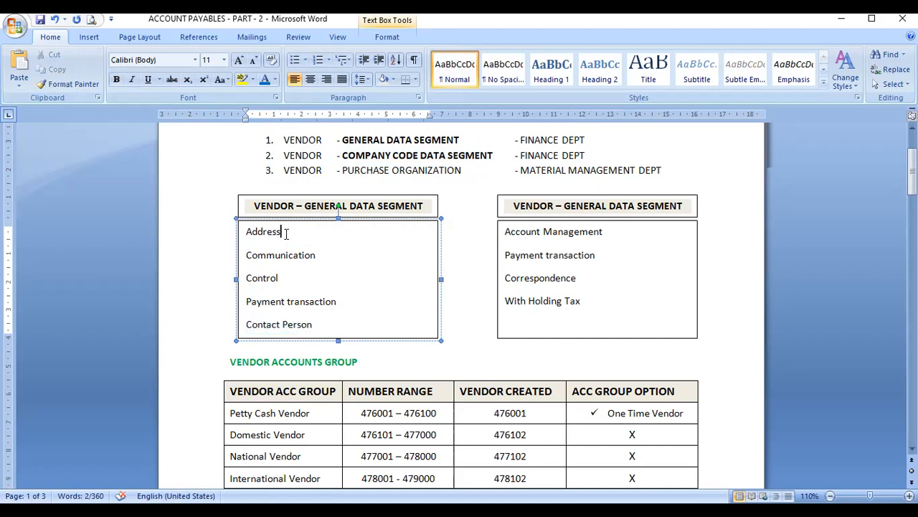
{"action": "left_click", "coordinate": [325, 259]}
{"action": "left_click", "coordinate": [286, 280]}
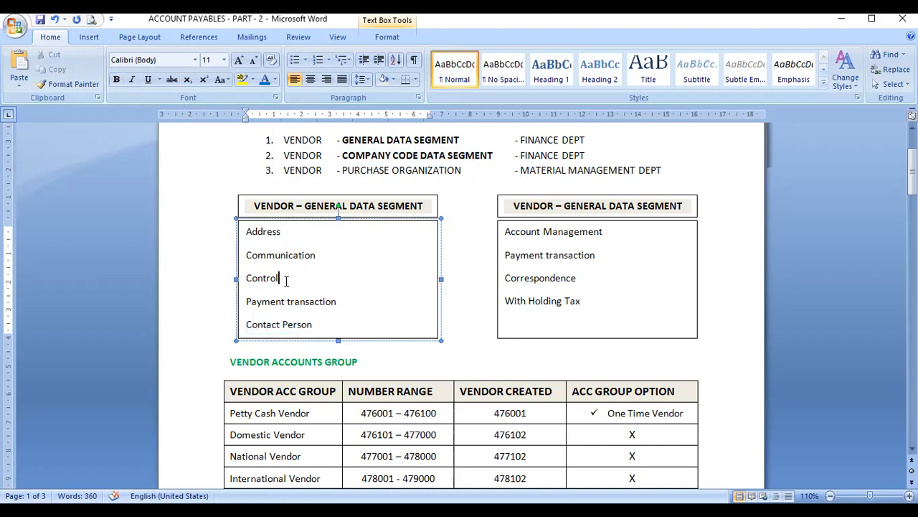
{"action": "left_click", "coordinate": [338, 301]}
{"action": "left_click", "coordinate": [319, 326]}
{"action": "left_click", "coordinate": [480, 250]}
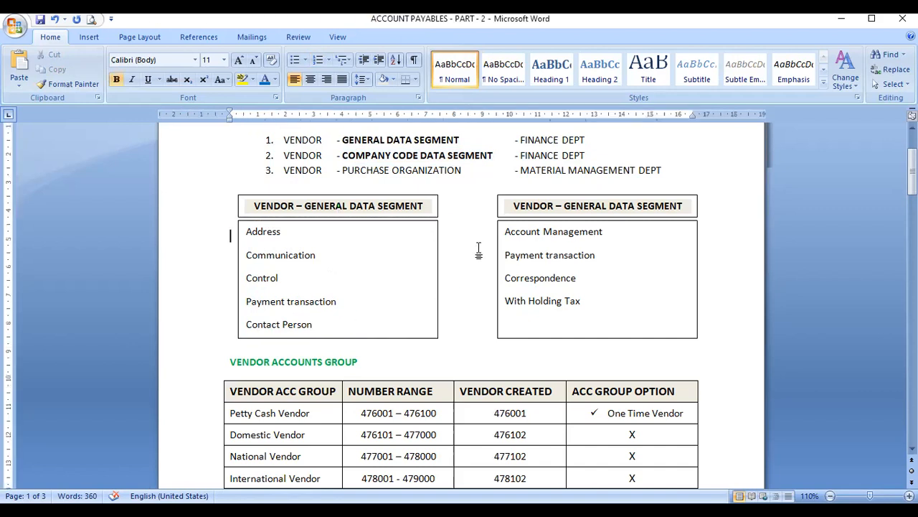
Step: Replace GENERAL with COMPANY CODE so the right box heading reads VENDOR – COMPANY CODE DATA
{"action": "left_click", "coordinate": [567, 206]}
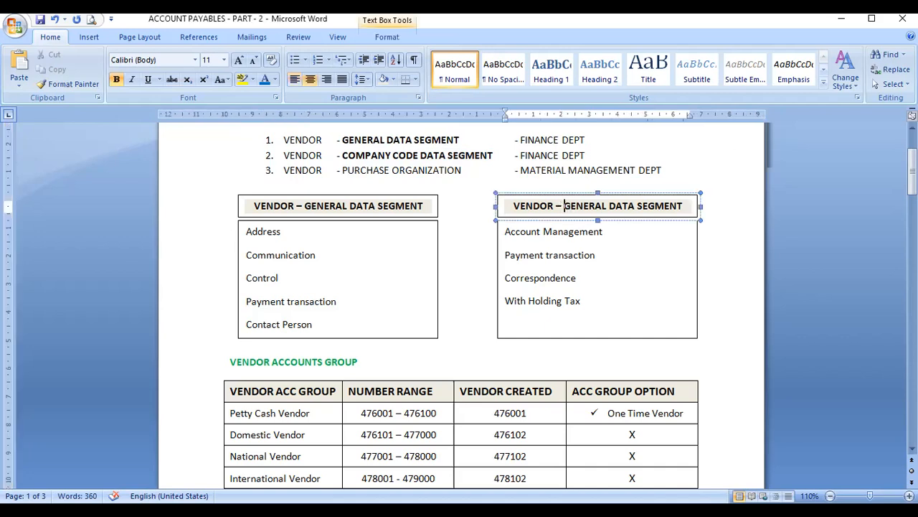
{"action": "type", "text": "COMPANY"}
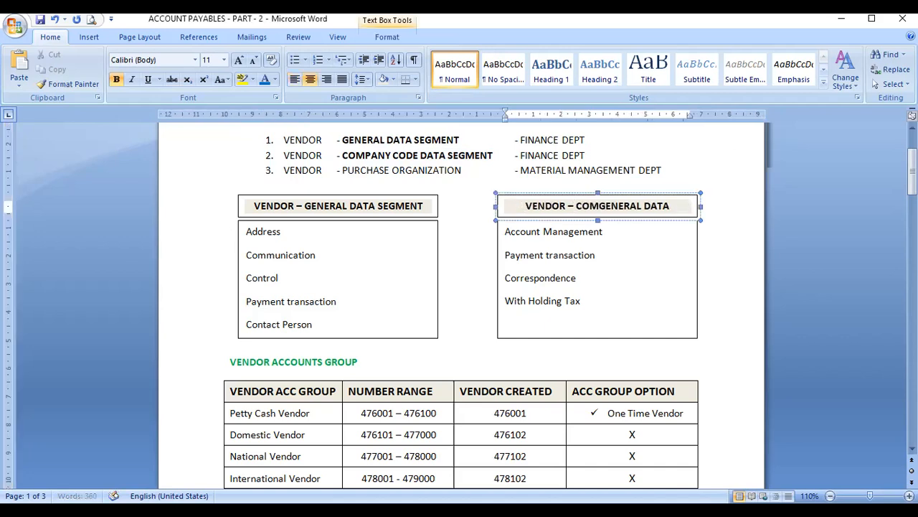
{"action": "key", "text": "Delete"}
{"action": "key", "text": "Delete"}
{"action": "key", "text": "Delete"}
{"action": "key", "text": "Delete"}
{"action": "key", "text": "Delete"}
{"action": "key", "text": "Delete"}
{"action": "key", "text": "Delete"}
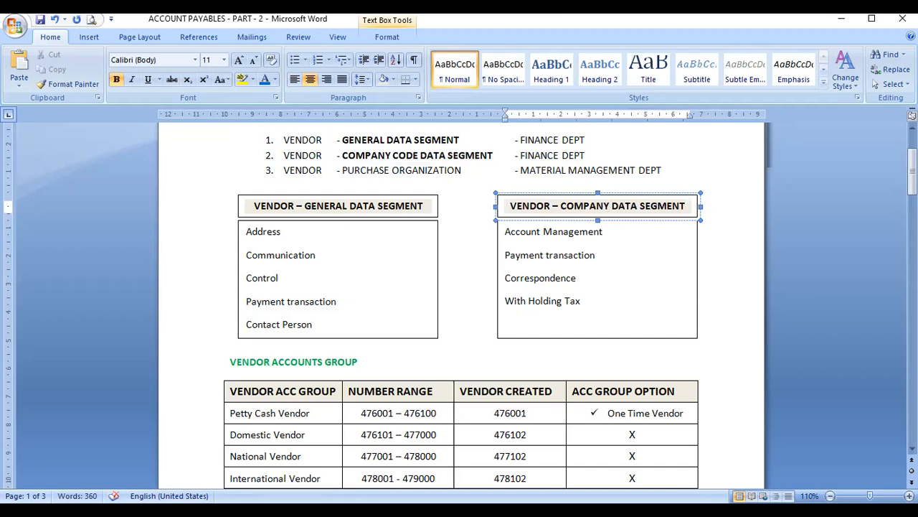
{"action": "type", "text": "CO"}
{"action": "key", "text": "Delete"}
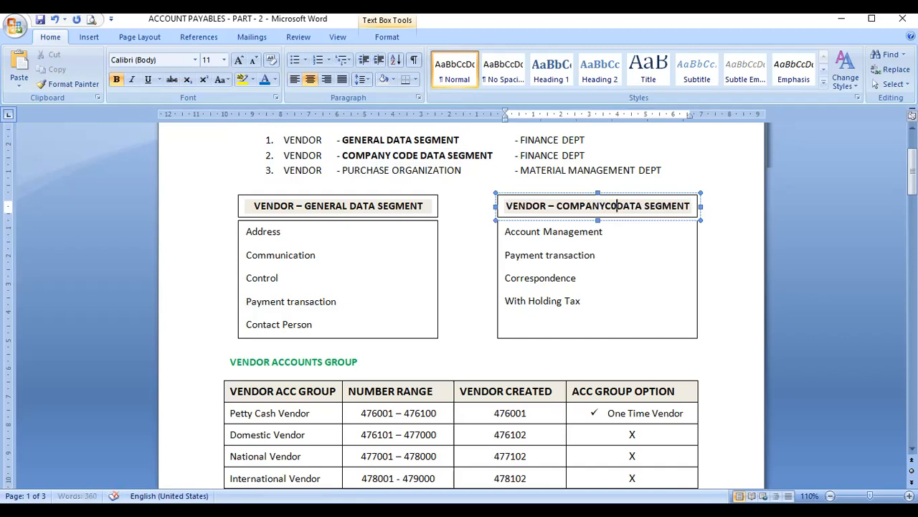
{"action": "key", "text": "BackSpace"}
{"action": "key", "text": "BackSpace"}
{"action": "type", "text": "CODE"}
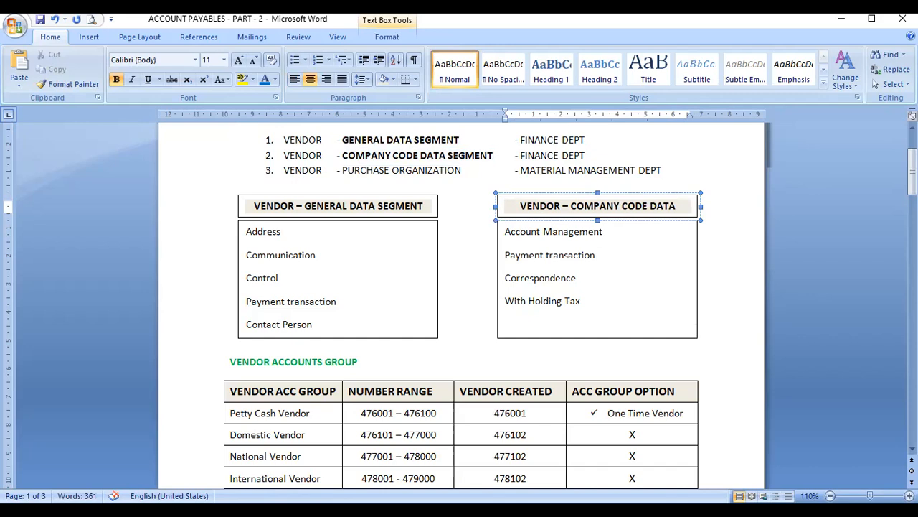
{"action": "left_click", "coordinate": [663, 261]}
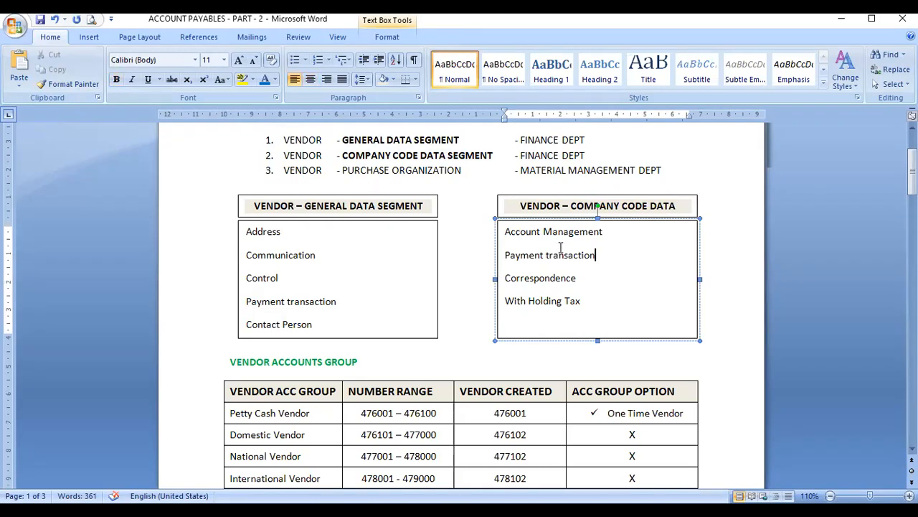
{"action": "left_click_drag", "start_coordinate": [505, 231], "coordinate": [603, 232]}
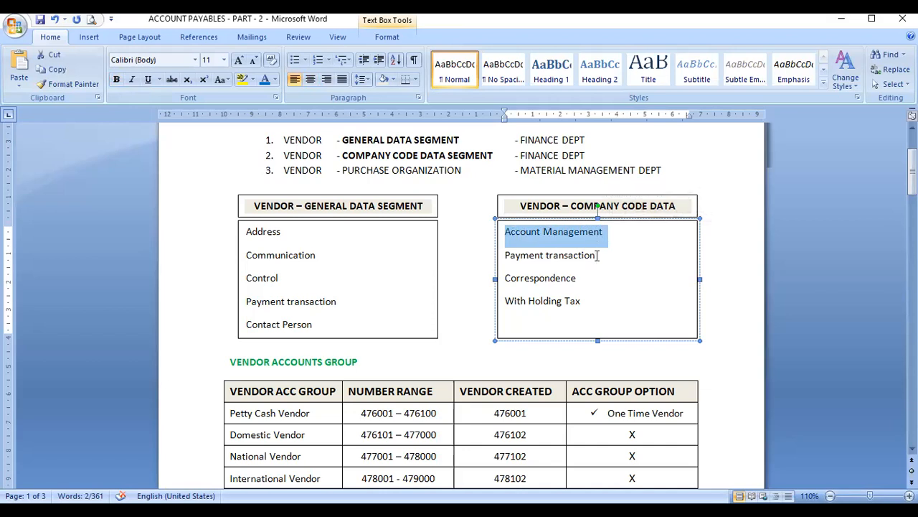
{"action": "left_click", "coordinate": [597, 256]}
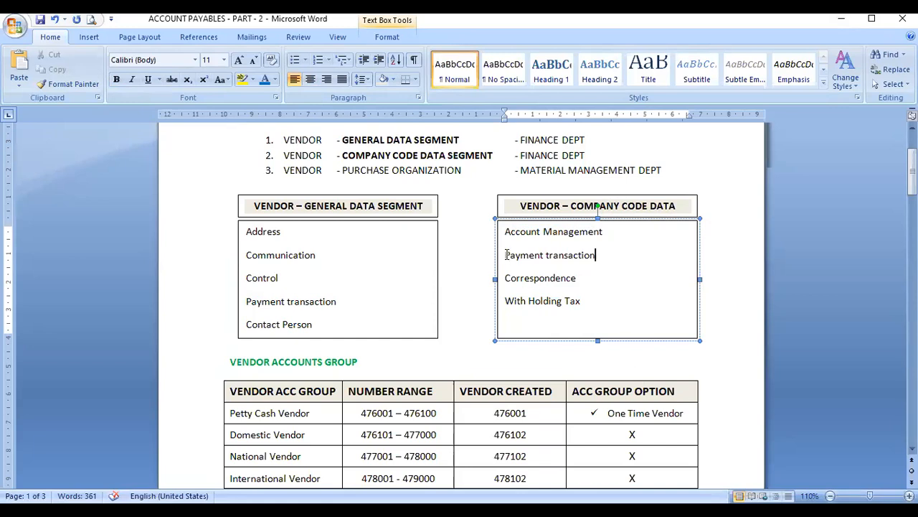
{"action": "left_click_drag", "start_coordinate": [505, 255], "coordinate": [611, 262]}
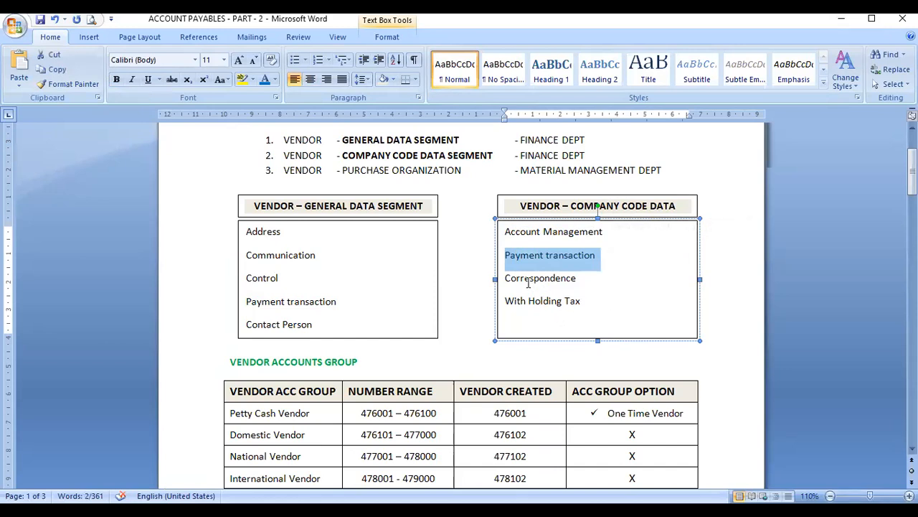
{"action": "left_click_drag", "start_coordinate": [505, 278], "coordinate": [585, 285]}
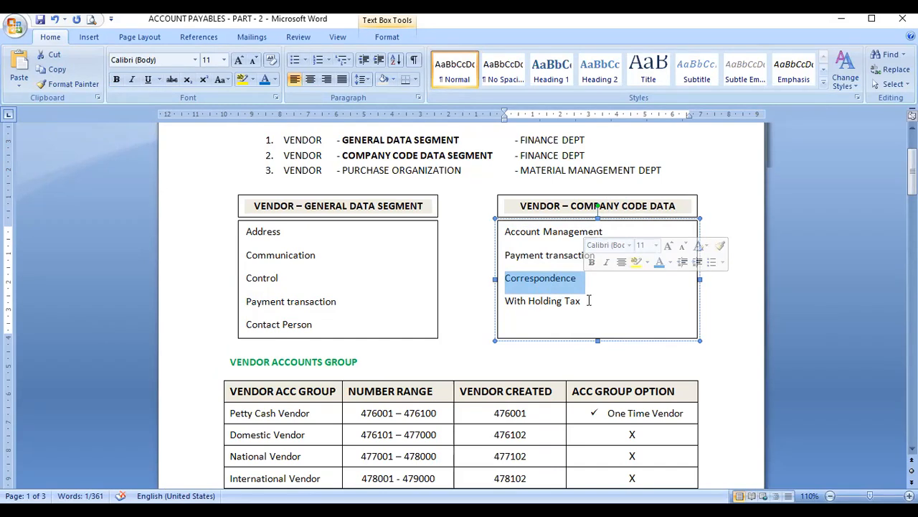
{"action": "left_click", "coordinate": [590, 301]}
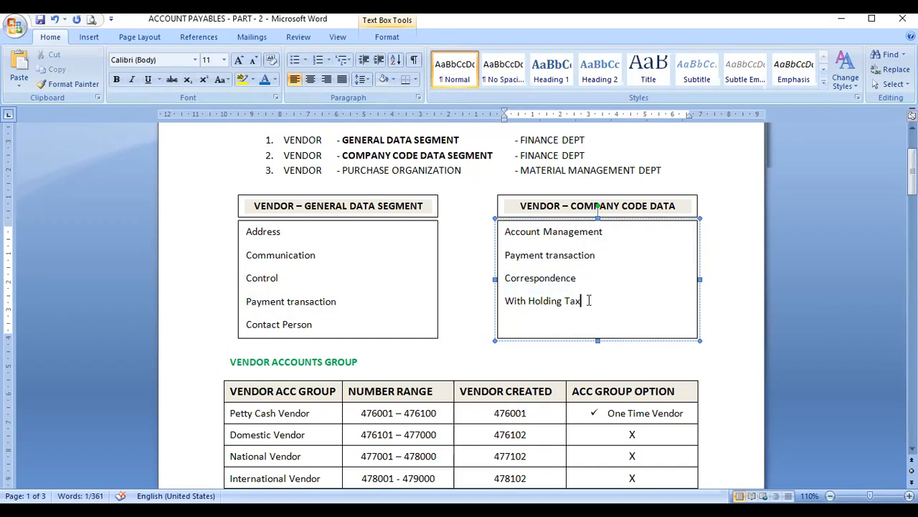
{"action": "left_click", "coordinate": [469, 357]}
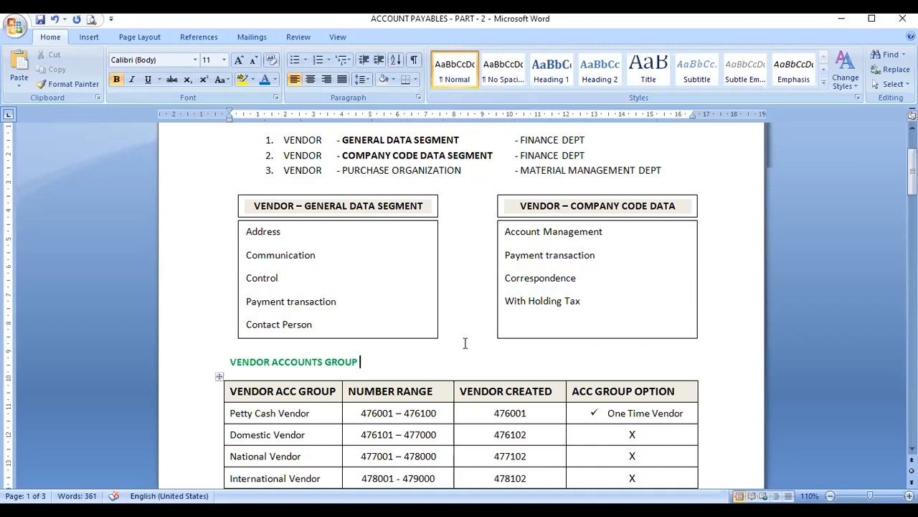
{"action": "scroll", "coordinate": [465, 343], "scroll_direction": "down", "scroll_amount": 2}
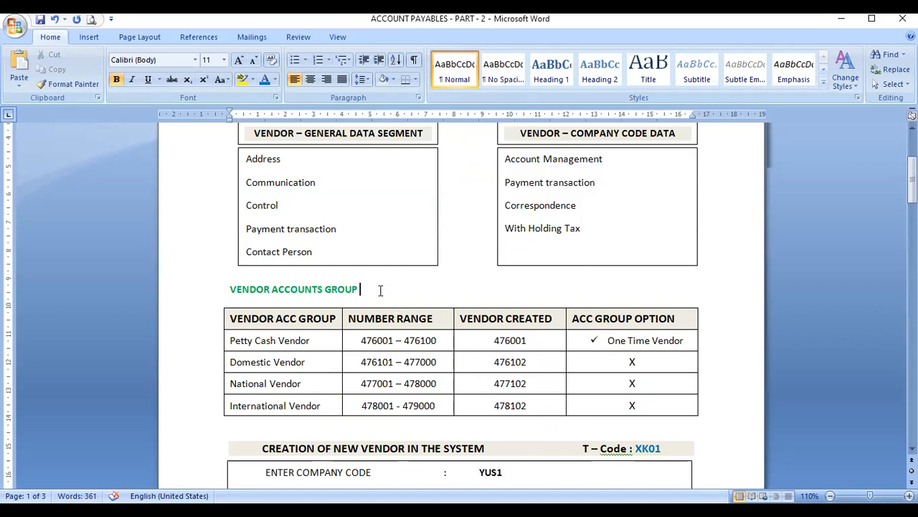
{"action": "scroll", "coordinate": [394, 283], "scroll_direction": "down", "scroll_amount": 3}
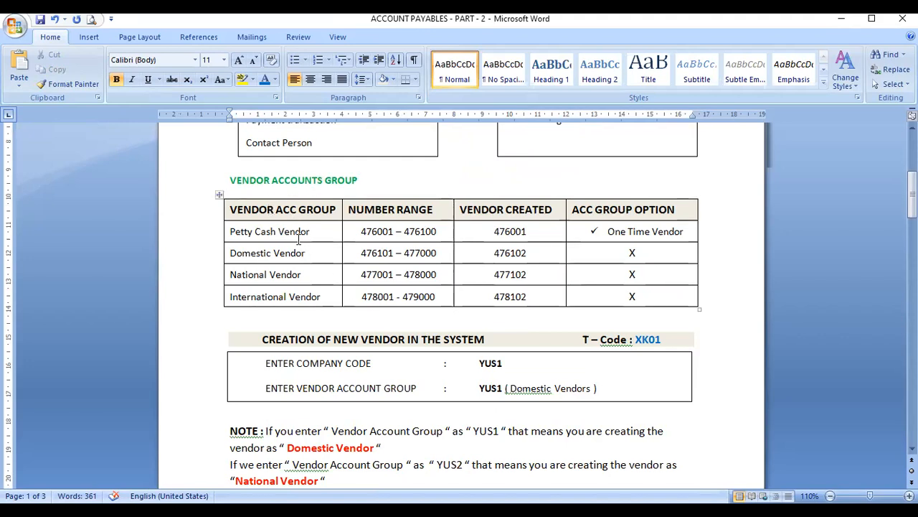
{"action": "left_click", "coordinate": [231, 297]}
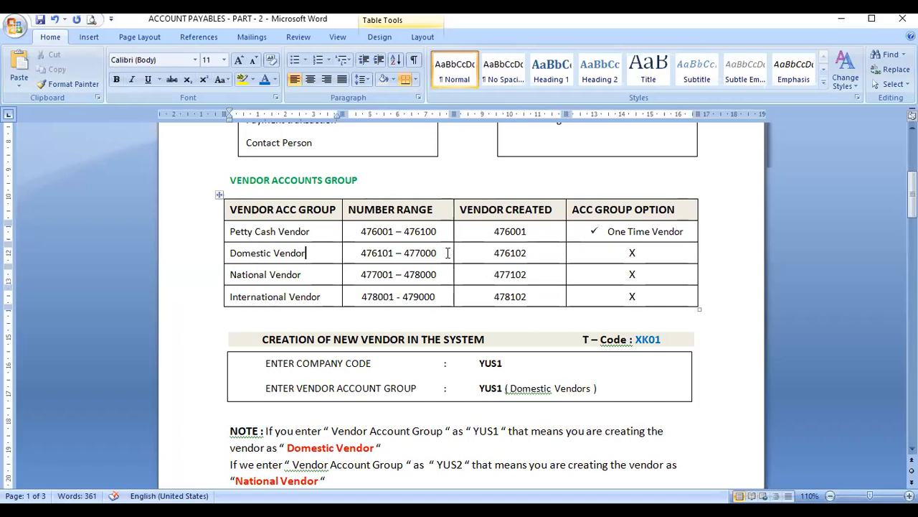
{"action": "left_click", "coordinate": [328, 296]}
{"action": "scroll", "coordinate": [476, 297], "scroll_direction": "down", "scroll_amount": 3}
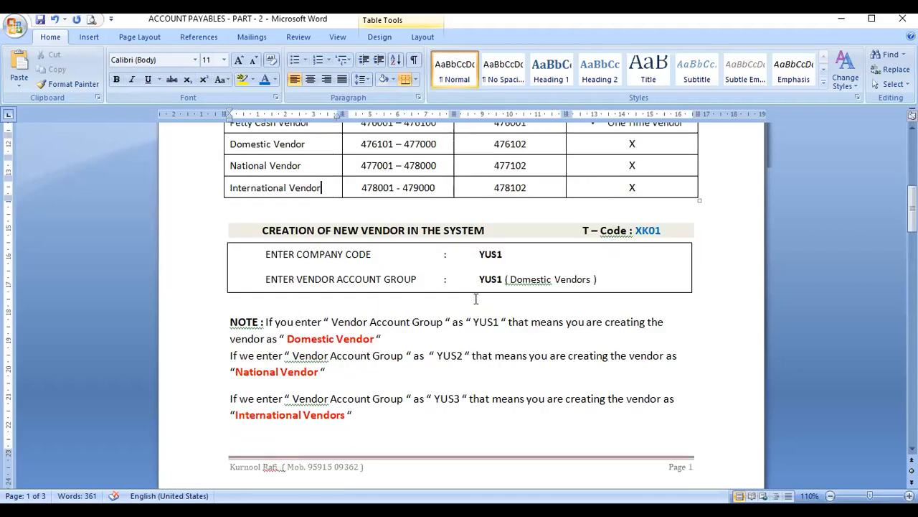
{"action": "scroll", "coordinate": [476, 299], "scroll_direction": "up", "scroll_amount": 2}
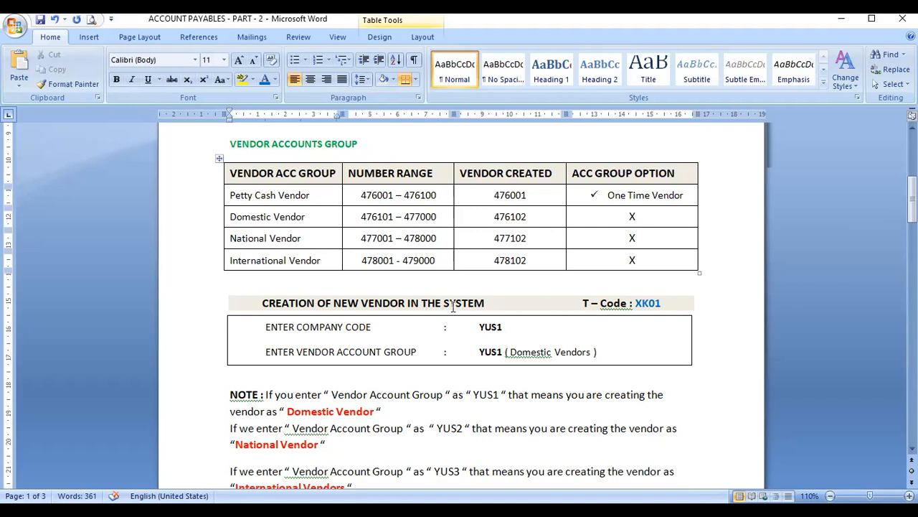
{"action": "left_click", "coordinate": [260, 302]}
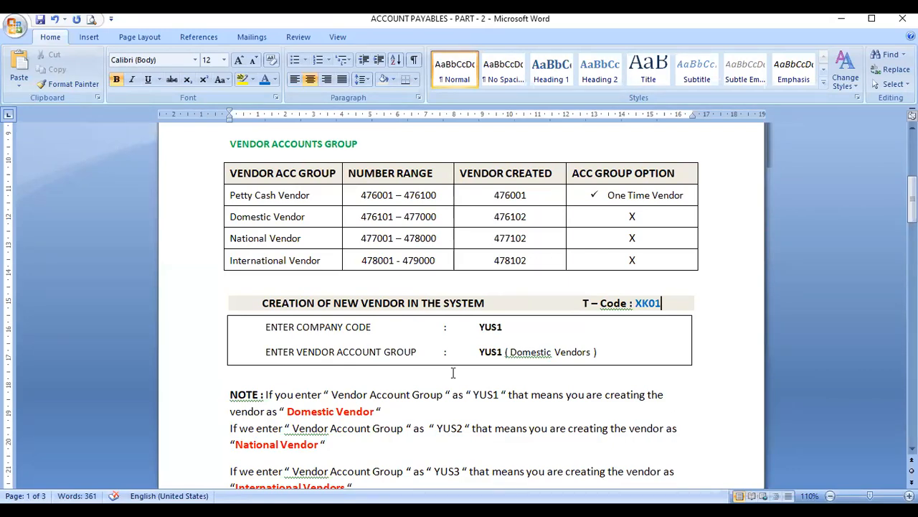
{"action": "scroll", "coordinate": [600, 372], "scroll_direction": "down", "scroll_amount": 3}
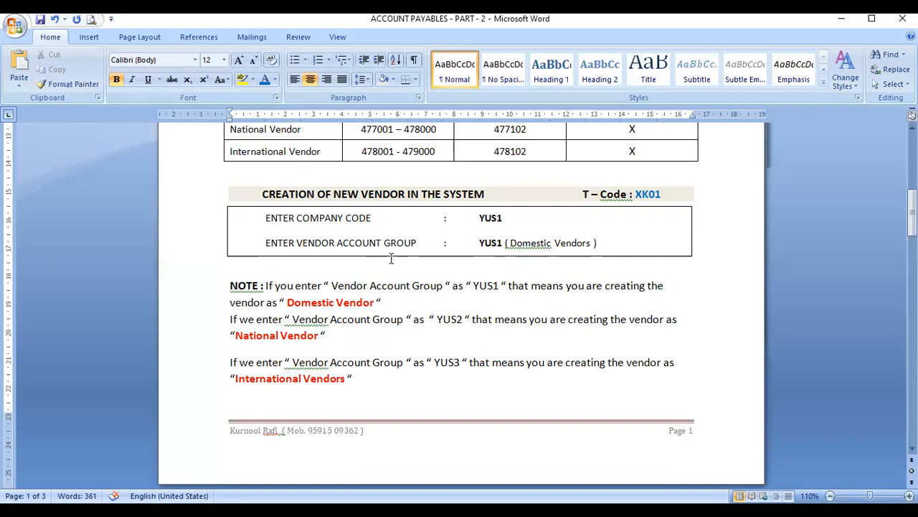
{"action": "left_click", "coordinate": [606, 238]}
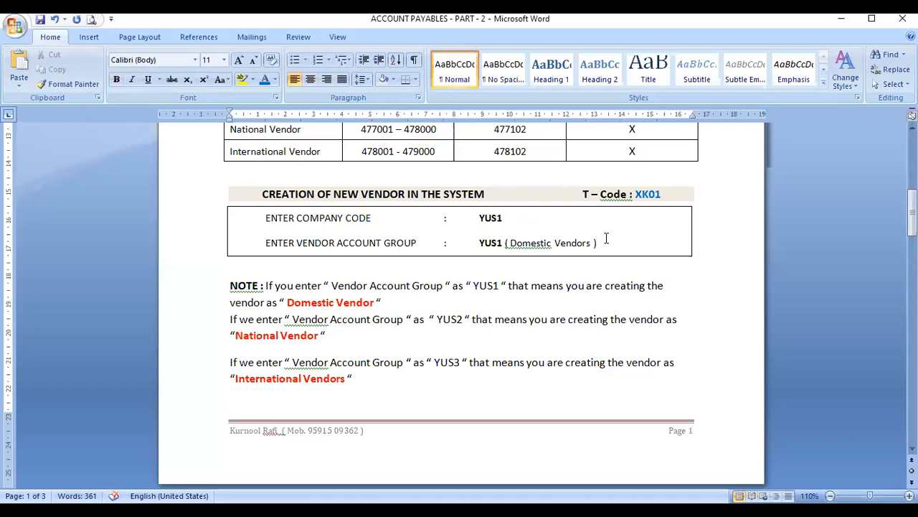
{"action": "scroll", "coordinate": [332, 158], "scroll_direction": "up", "scroll_amount": 1}
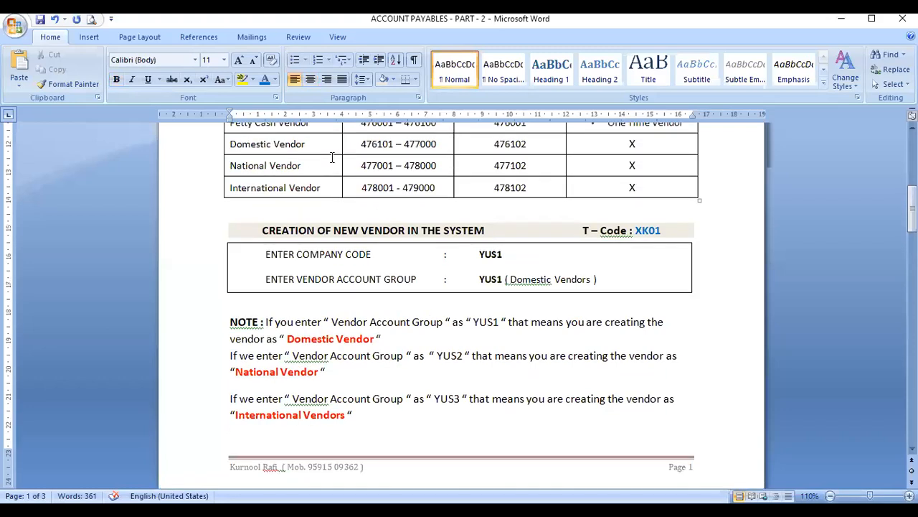
{"action": "scroll", "coordinate": [332, 157], "scroll_direction": "up", "scroll_amount": 1}
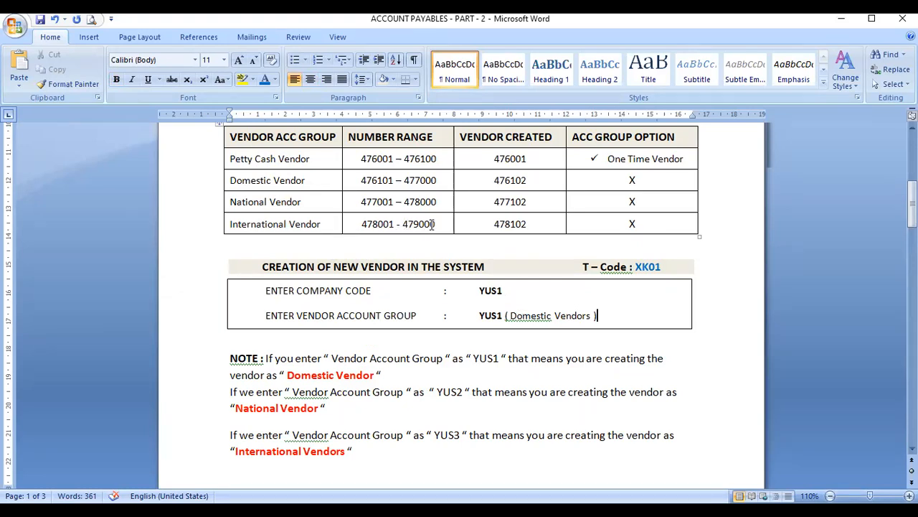
{"action": "scroll", "coordinate": [431, 226], "scroll_direction": "down", "scroll_amount": 2}
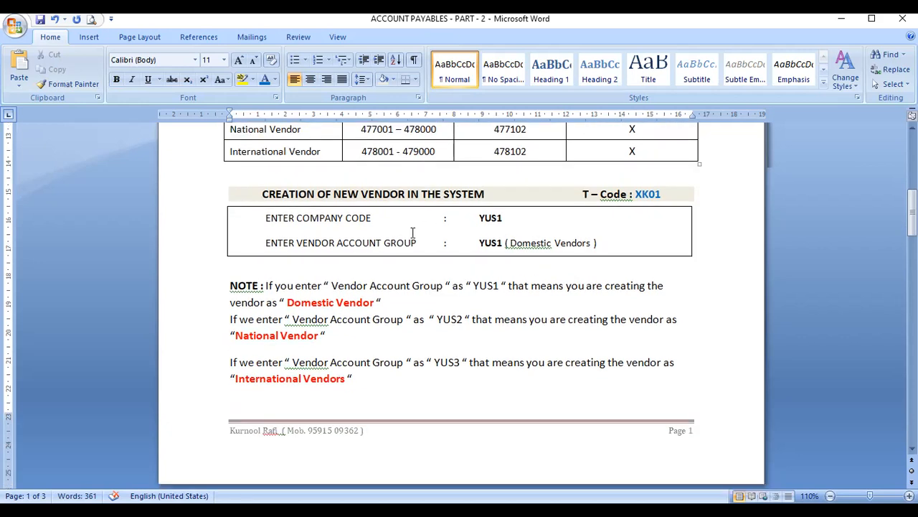
{"action": "scroll", "coordinate": [404, 287], "scroll_direction": "up", "scroll_amount": 1}
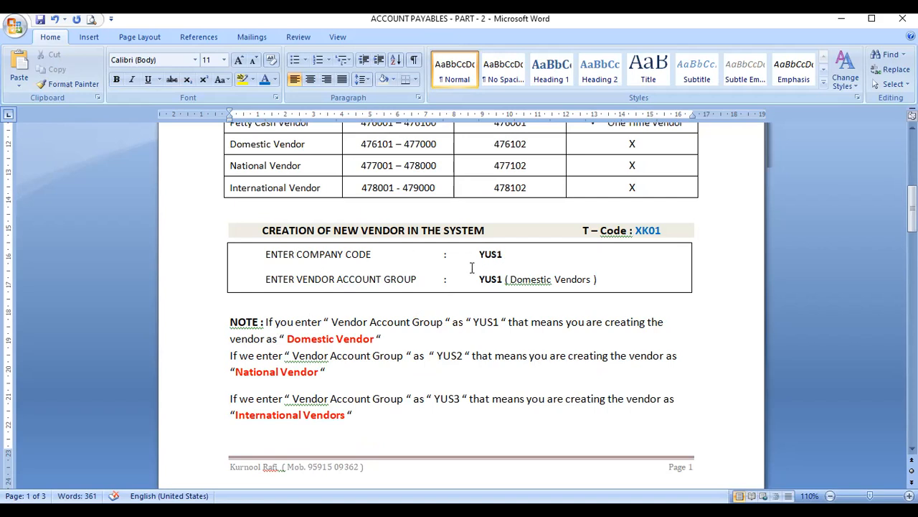
{"action": "scroll", "coordinate": [555, 226], "scroll_direction": "up", "scroll_amount": 1}
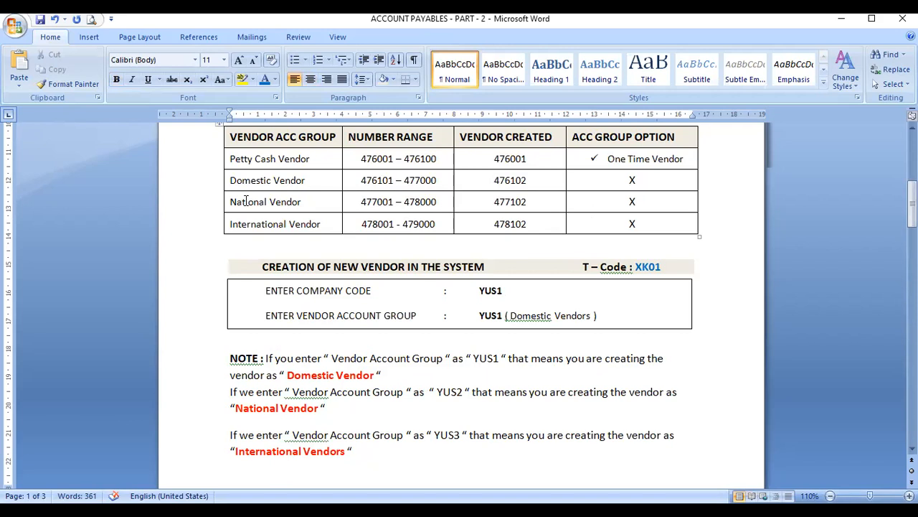
{"action": "scroll", "coordinate": [660, 208], "scroll_direction": "up", "scroll_amount": 6}
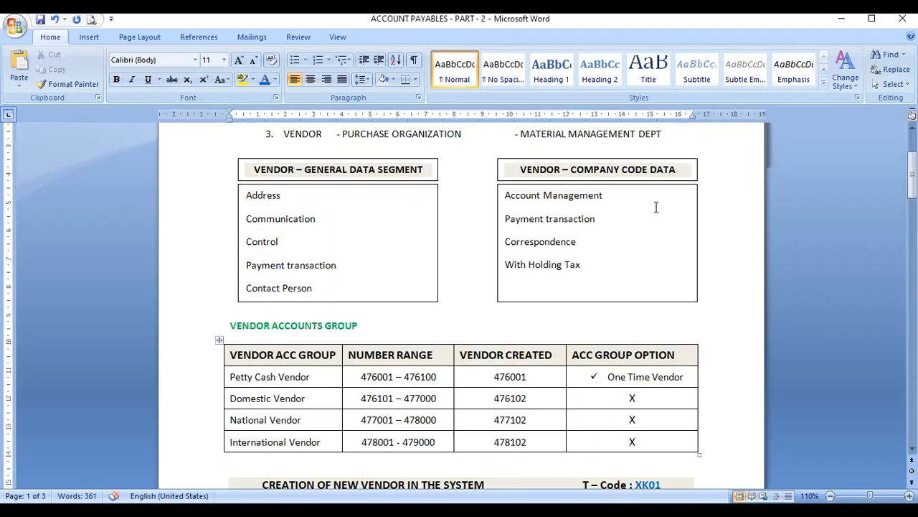
{"action": "scroll", "coordinate": [654, 205], "scroll_direction": "down", "scroll_amount": 6}
Step: Append '- YUS0', '- YUS1', '- YUS2', '- YUS3' to the Petty Cash, Domestic, National and International vendor numbers
{"action": "left_click", "coordinate": [544, 162]}
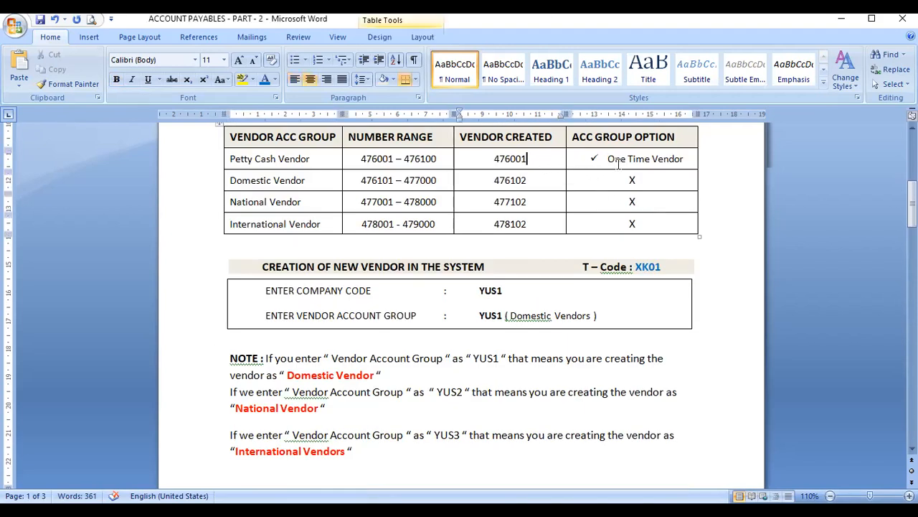
{"action": "type", "text": "Y"}
{"action": "key", "text": "BackSpace"}
{"action": "key", "text": "BackSpace"}
{"action": "type", "text": "- YUS0"}
{"action": "key", "text": "Down"}
{"action": "type", "text": "-"}
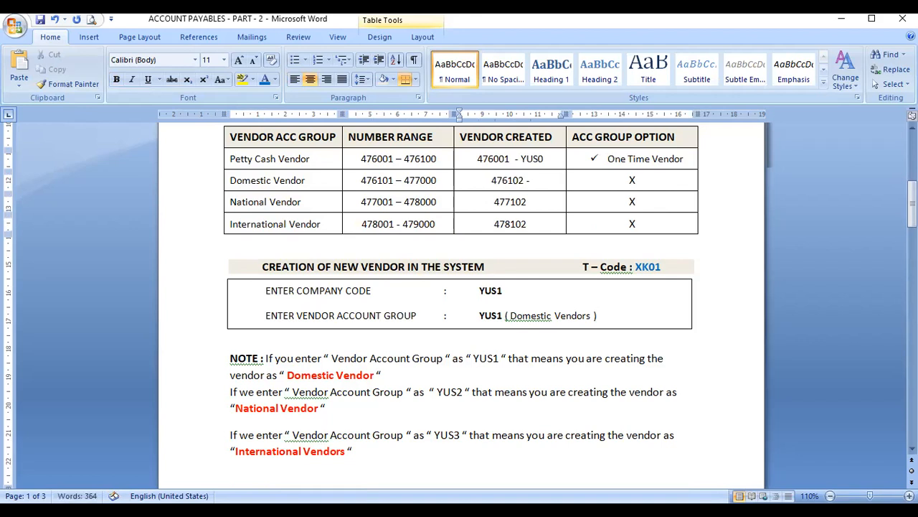
{"action": "type", "text": " YUS1"}
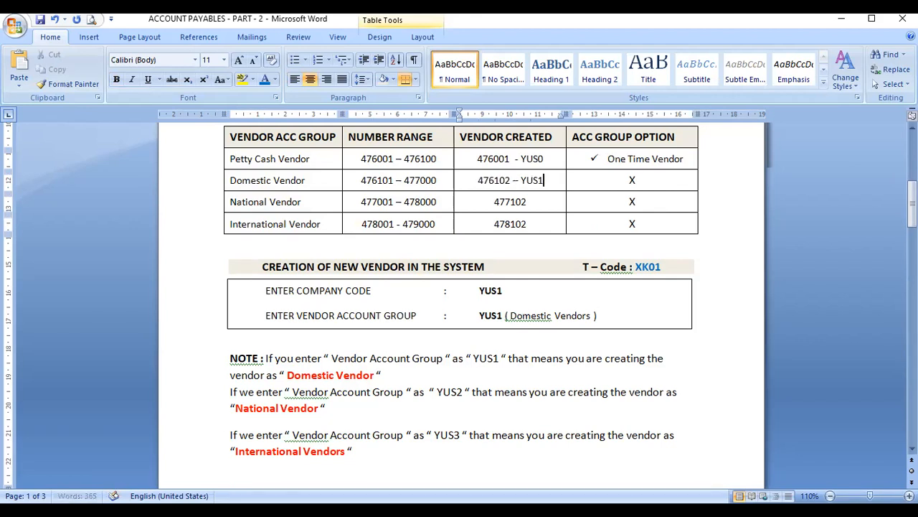
{"action": "left_click", "coordinate": [536, 203]}
{"action": "type", "text": "- YUS2"}
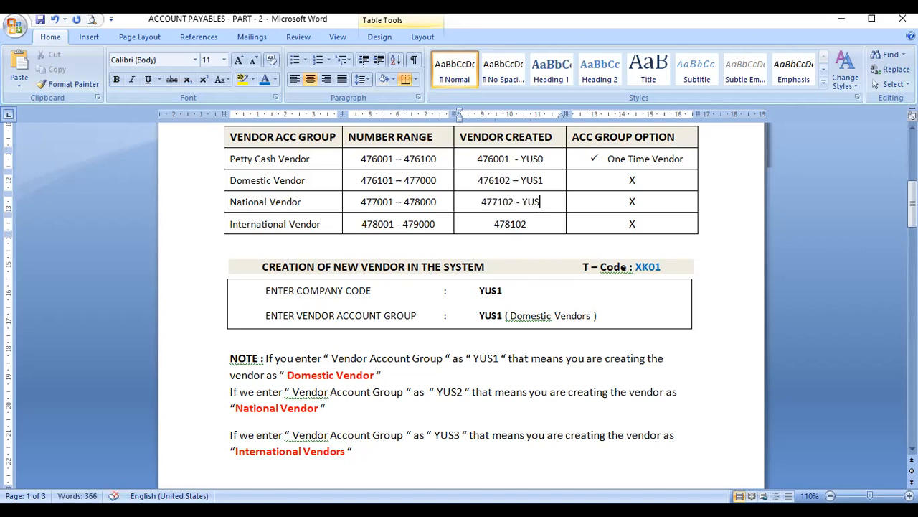
{"action": "left_click", "coordinate": [529, 224]}
{"action": "type", "text": "-"}
{"action": "type", "text": " YUS3"}
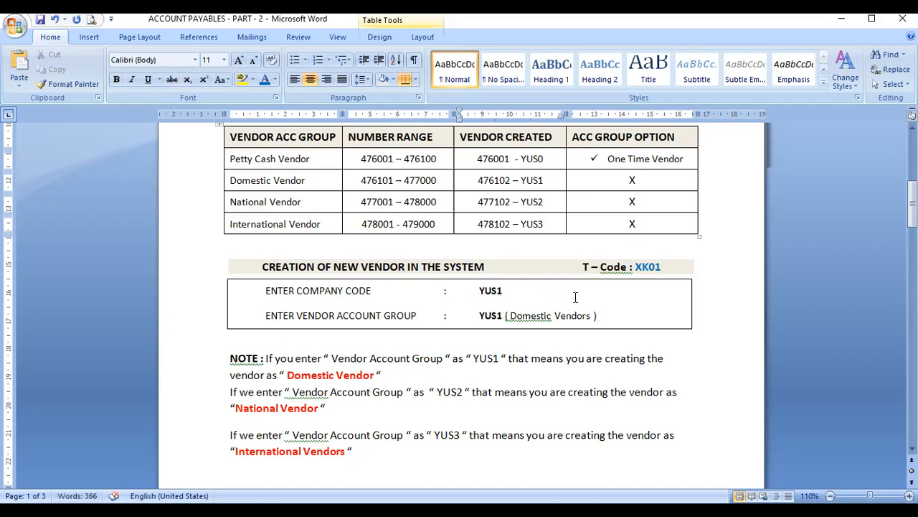
{"action": "left_click", "coordinate": [502, 291]}
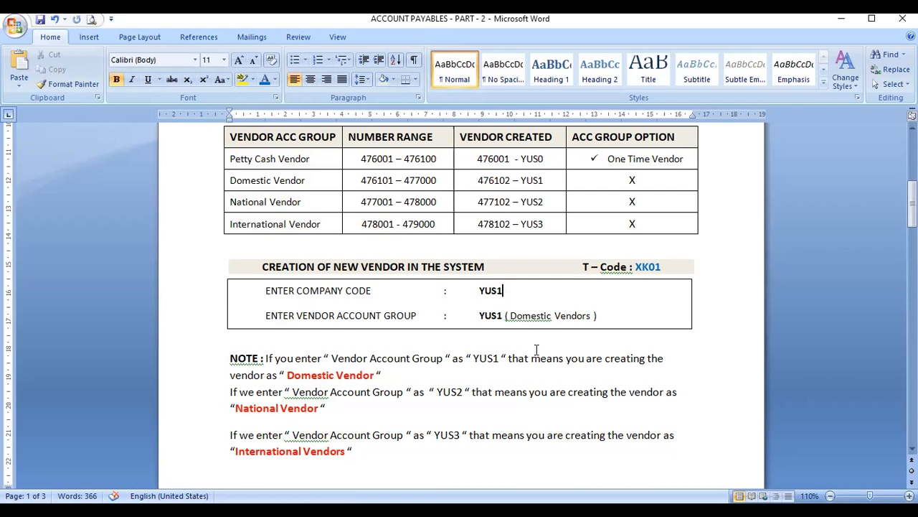
Step: Change the ENTER VENDOR ACCOUNT GROUP value from YUS1 to YUS2
{"action": "left_click", "coordinate": [500, 316]}
{"action": "type", "text": "2"}
{"action": "key", "text": "Delete"}
Step: Colour YUS2 in the National Vendor row orange
{"action": "left_click_drag", "start_coordinate": [530, 202], "coordinate": [550, 200]}
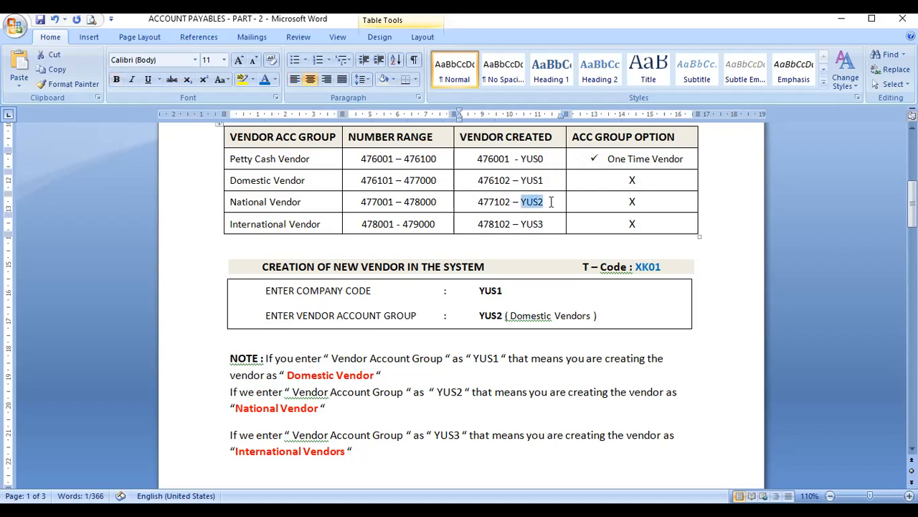
{"action": "left_click", "coordinate": [272, 79]}
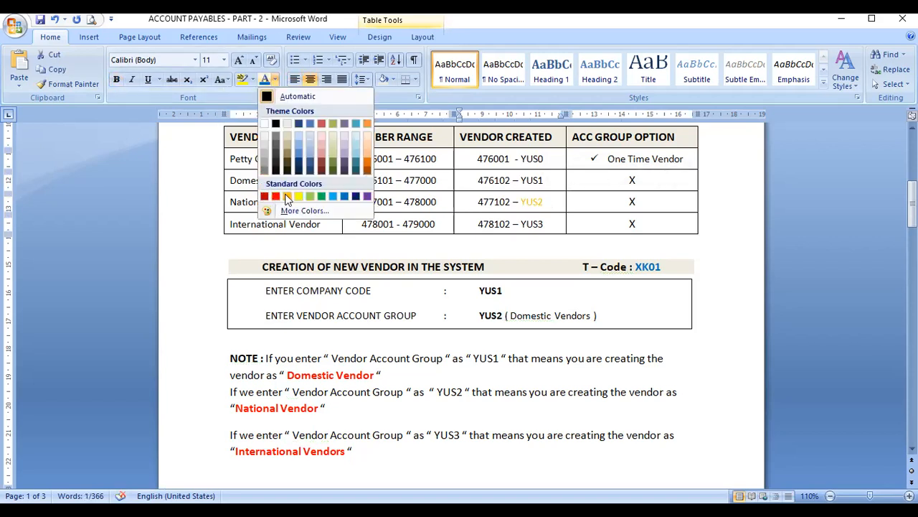
{"action": "left_click", "coordinate": [287, 197]}
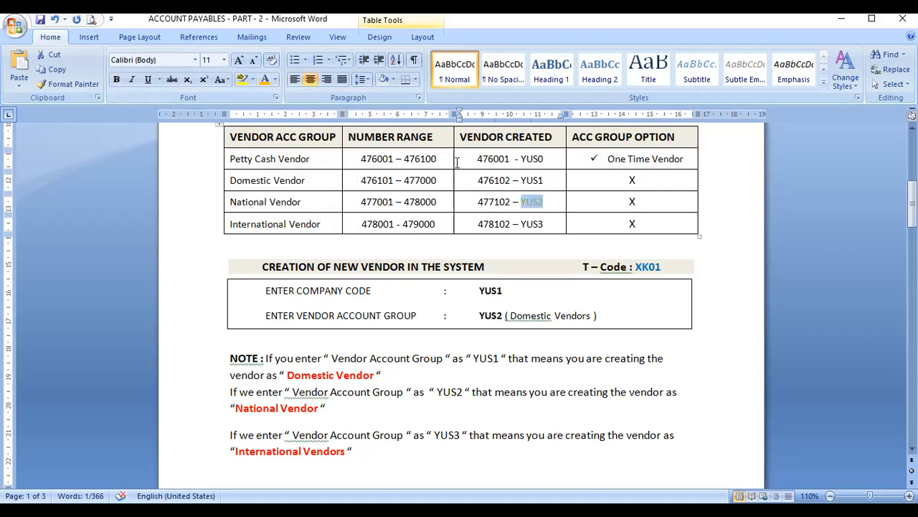
Step: Colour the Petty Cash row's YUS0 yellow and enter 477103 in the National Vendor option cell
{"action": "left_click_drag", "start_coordinate": [521, 180], "coordinate": [544, 181]}
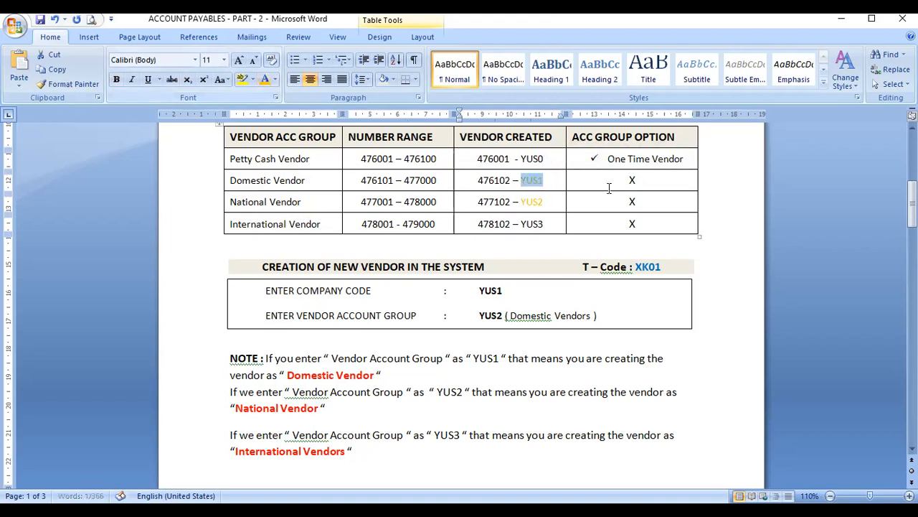
{"action": "left_click_drag", "start_coordinate": [522, 159], "coordinate": [544, 160]}
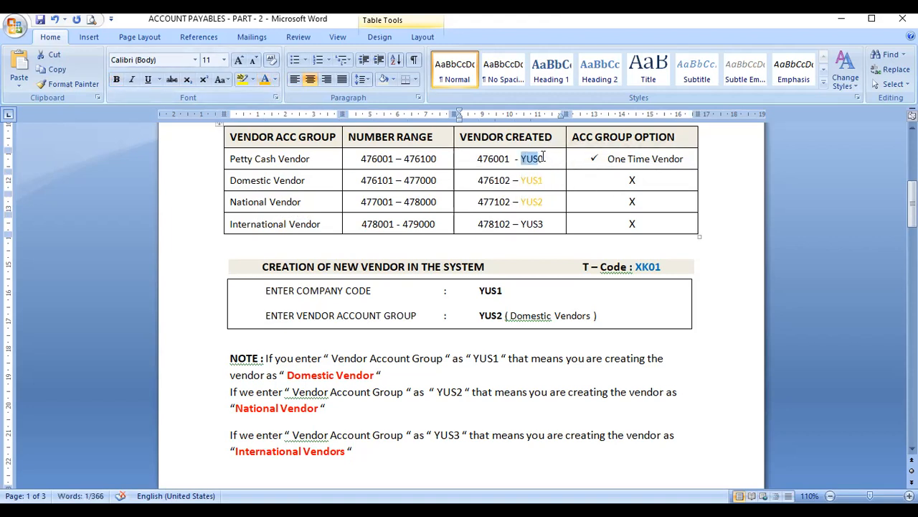
{"action": "left_click", "coordinate": [262, 81]}
{"action": "left_click", "coordinate": [591, 202]}
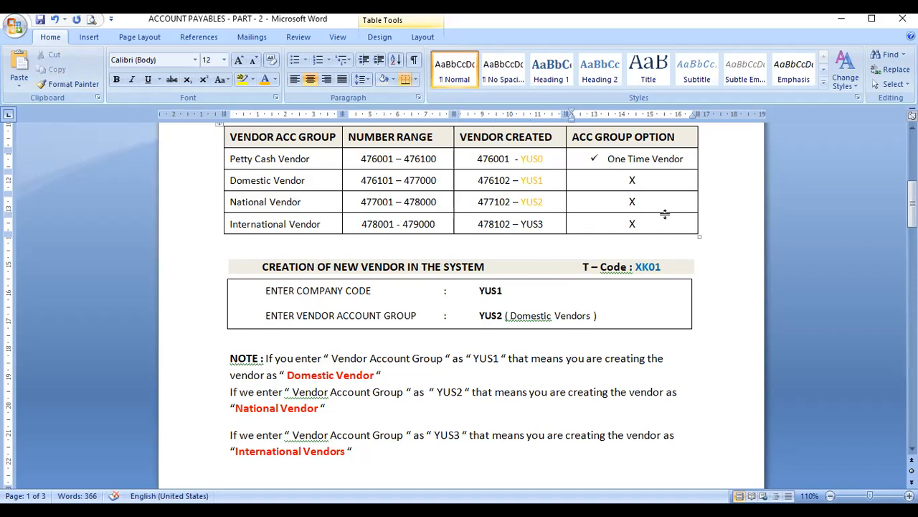
{"action": "type", "text": "477103"}
Step: Scroll past the NOTE lines and page 1 footer to the ACCOUNT PAYABLES - 2 heading
{"action": "scroll", "coordinate": [406, 364], "scroll_direction": "down", "scroll_amount": 2}
{"action": "scroll", "coordinate": [406, 363], "scroll_direction": "down", "scroll_amount": 2}
{"action": "scroll", "coordinate": [406, 365], "scroll_direction": "down", "scroll_amount": 5}
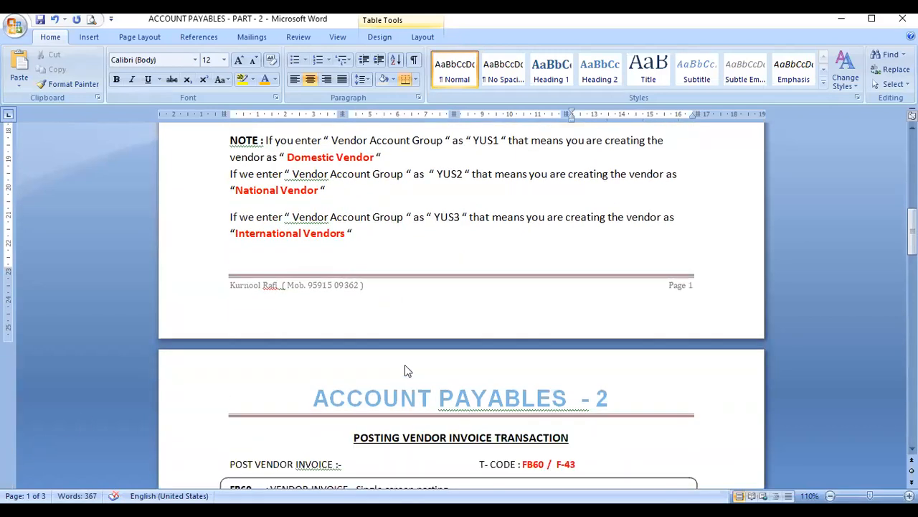
{"action": "scroll", "coordinate": [406, 367], "scroll_direction": "down", "scroll_amount": 2}
{"action": "scroll", "coordinate": [404, 371], "scroll_direction": "up", "scroll_amount": 3}
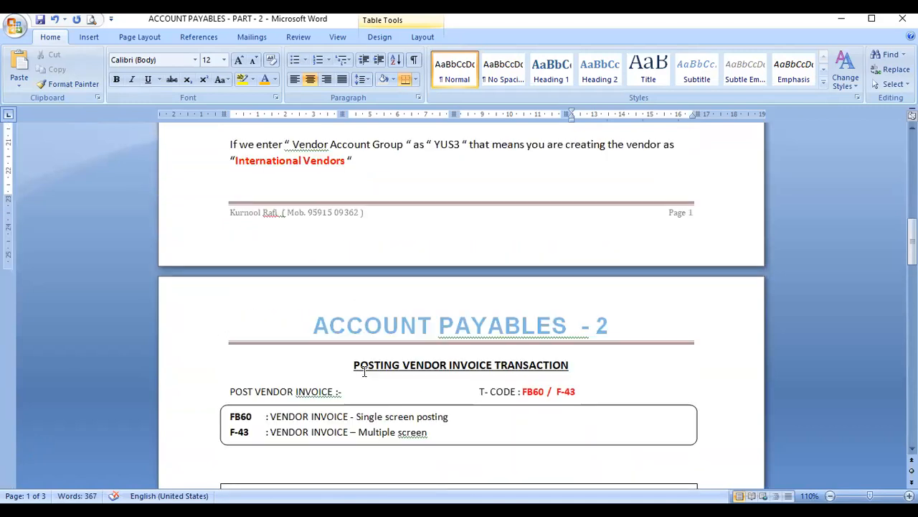
{"action": "scroll", "coordinate": [364, 377], "scroll_direction": "up", "scroll_amount": 3}
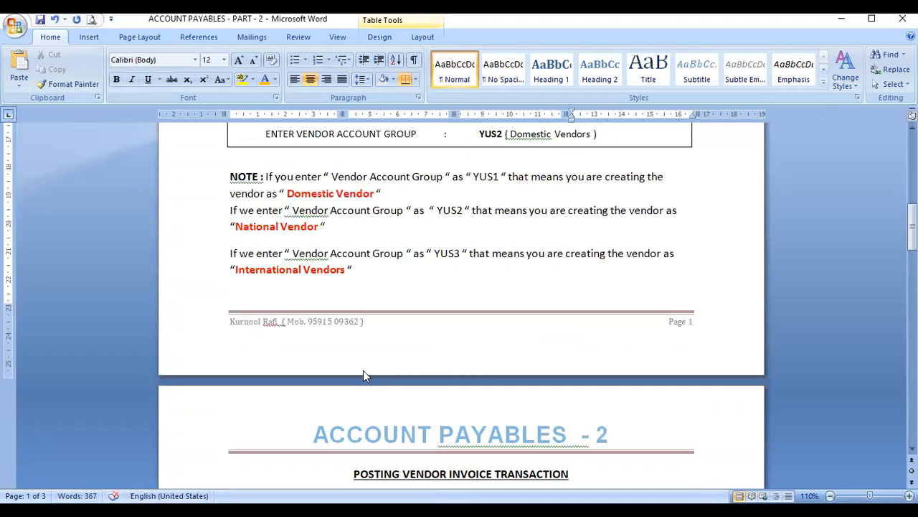
{"action": "scroll", "coordinate": [370, 275], "scroll_direction": "down", "scroll_amount": 2}
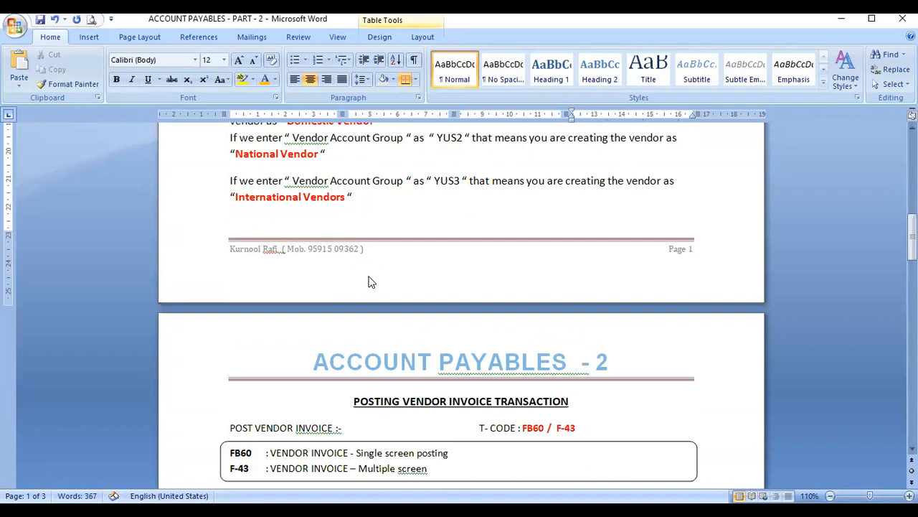
{"action": "left_click", "coordinate": [364, 196]}
{"action": "scroll", "coordinate": [367, 204], "scroll_direction": "down", "scroll_amount": 5}
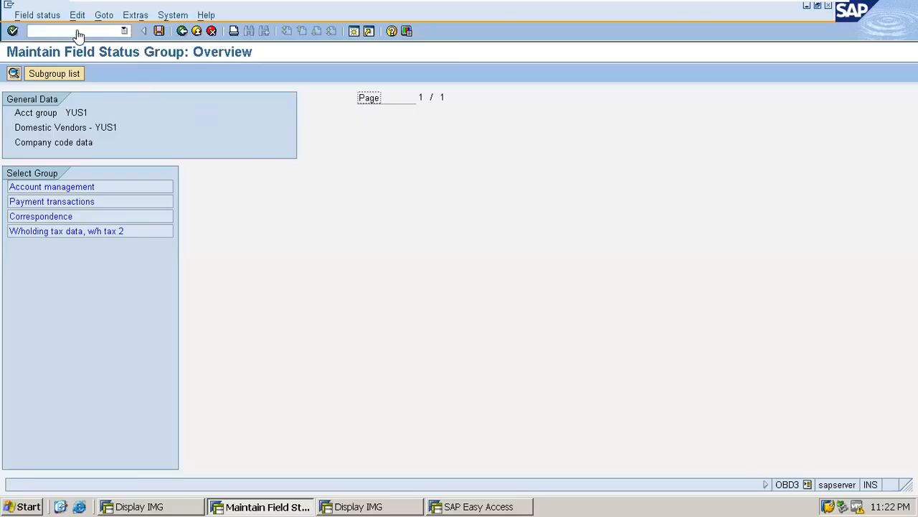
Step: Run /NXK01 from the command field to reach Create Vendor: Initial Screen
{"action": "left_click", "coordinate": [85, 36]}
{"action": "type", "text": "/NXK0"}
{"action": "key", "text": "BackSpace"}
{"action": "key", "text": "BackSpace"}
{"action": "key", "text": "BackSpace"}
{"action": "key", "text": "BackSpace"}
{"action": "key", "text": "BackSpace"}
{"action": "left_click", "coordinate": [182, 31]}
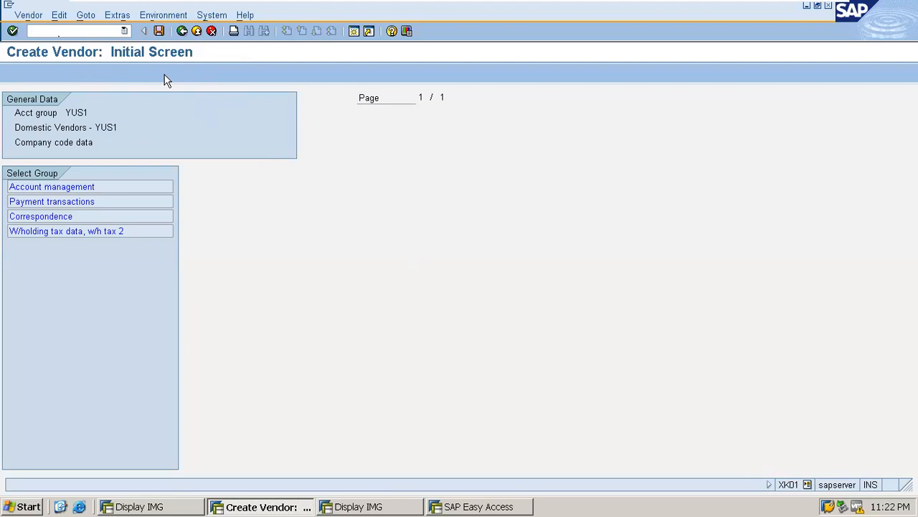
Step: Enter company code YUS1, pick account group YUS1 Domestic Vendors, and continue to the address screen
{"action": "key", "text": "F3"}
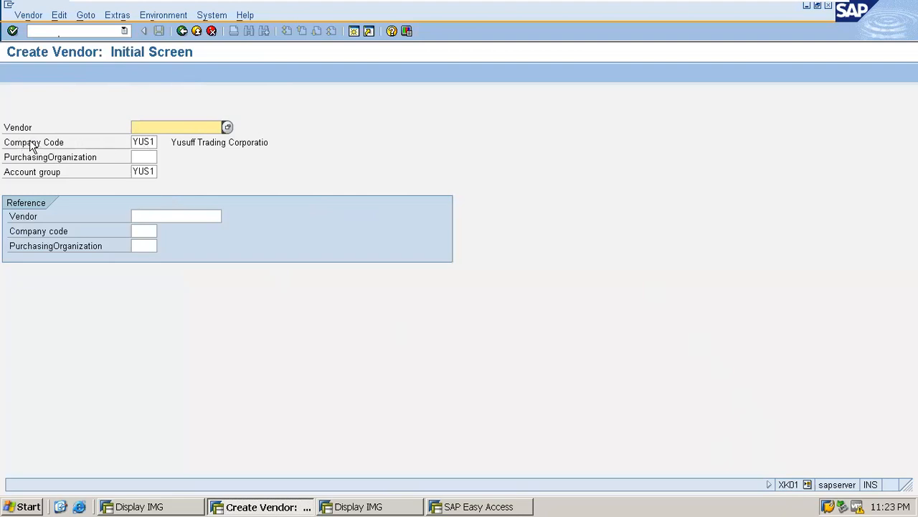
{"action": "left_click", "coordinate": [149, 141]}
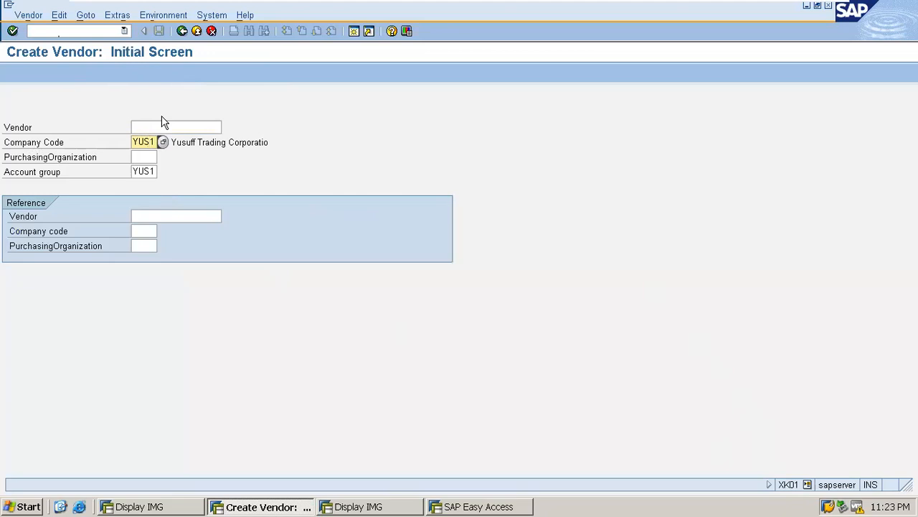
{"action": "left_click", "coordinate": [139, 172]}
{"action": "key", "text": "Return"}
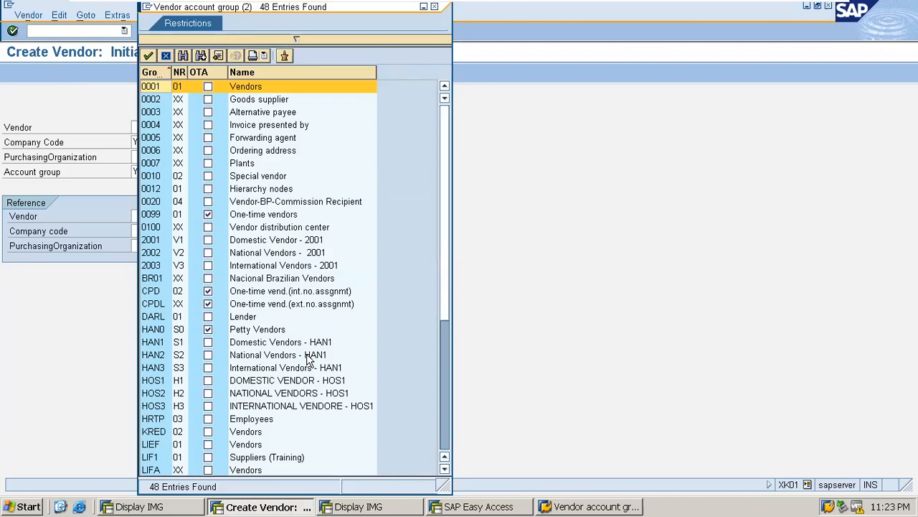
{"action": "scroll", "coordinate": [258, 359], "scroll_direction": "down", "scroll_amount": 6}
{"action": "left_click", "coordinate": [258, 354]}
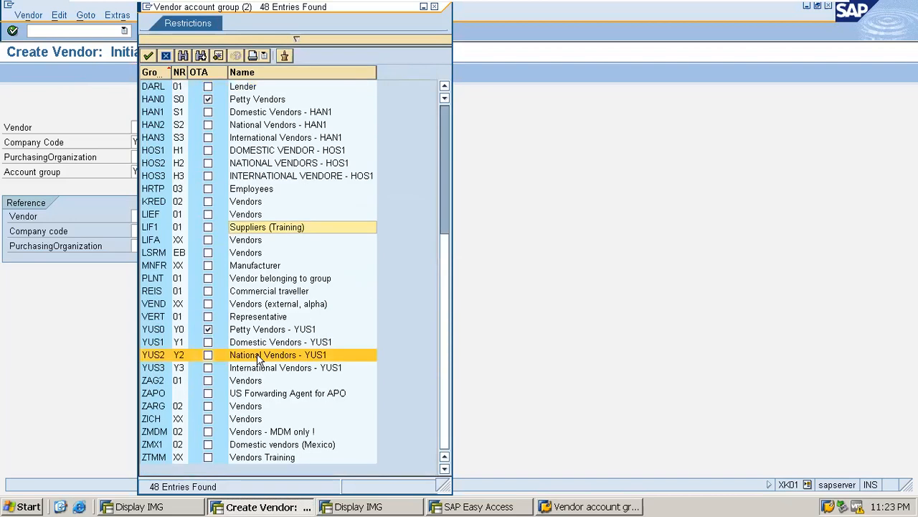
{"action": "left_click", "coordinate": [153, 343]}
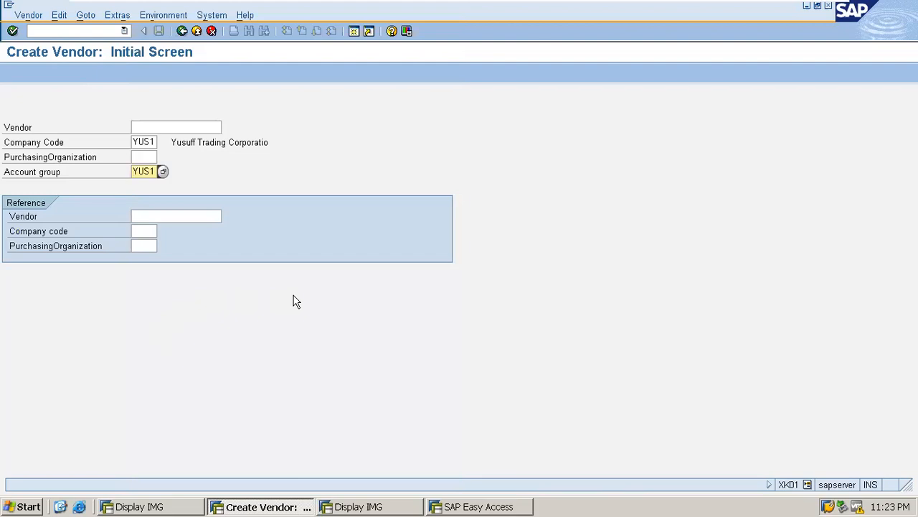
{"action": "key", "text": "Return"}
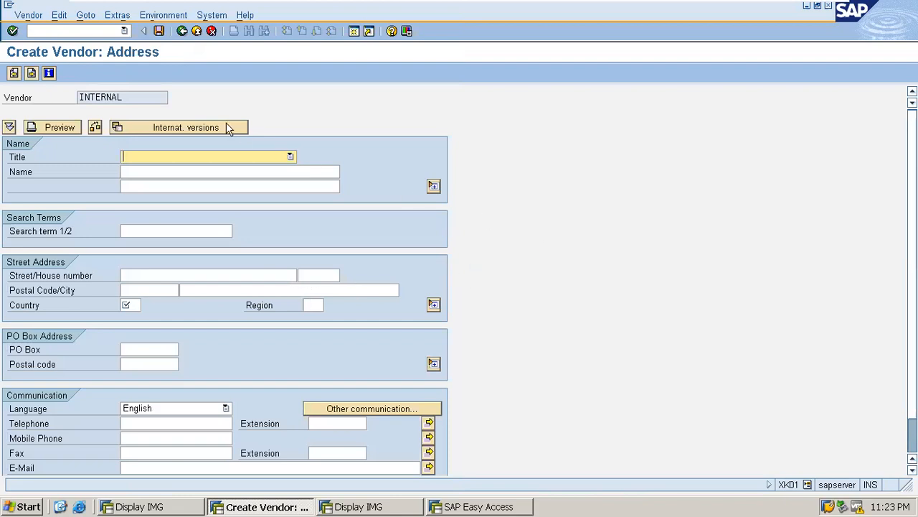
Step: Set the title to Company and enter the Sample Trading Company vendor name
{"action": "left_click", "coordinate": [290, 157]}
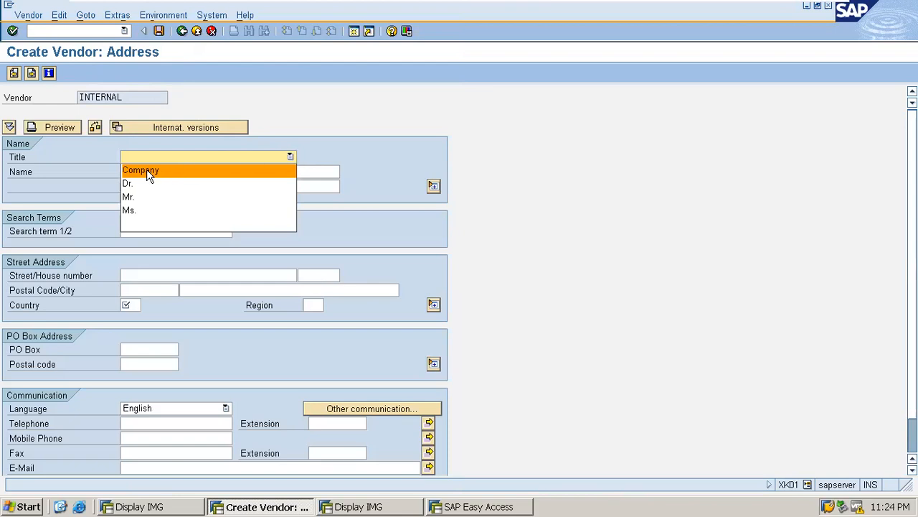
{"action": "left_click", "coordinate": [147, 172]}
{"action": "left_click", "coordinate": [146, 170]}
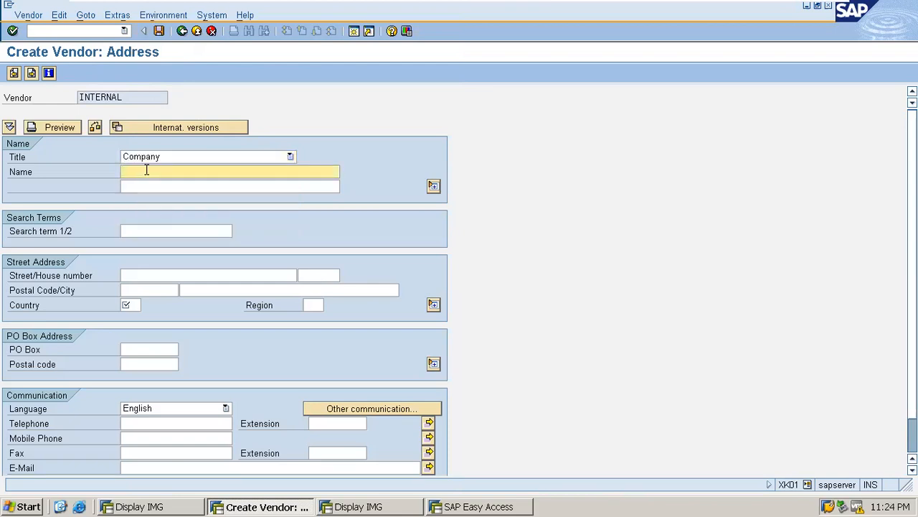
{"action": "type", "text": "Sample T"}
{"action": "type", "text": "rading Company"}
Step: Enter the vendor's street address
{"action": "left_click", "coordinate": [137, 277]}
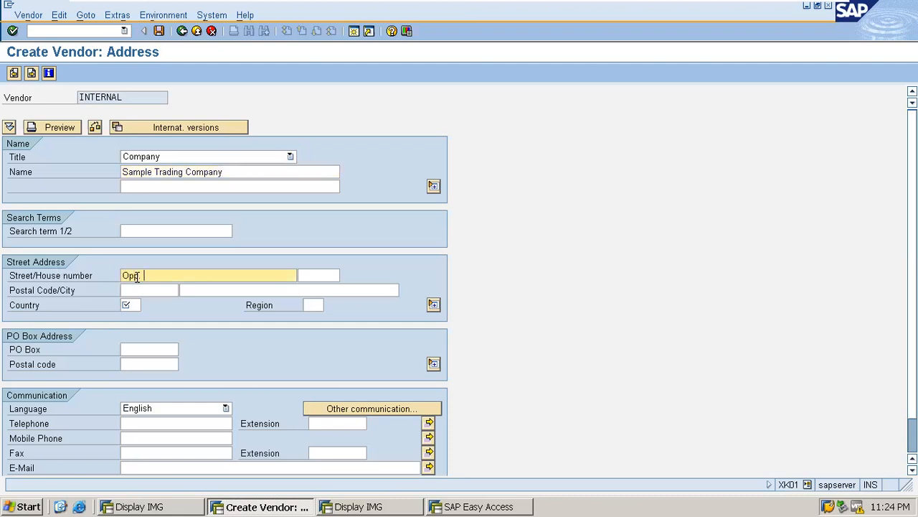
{"action": "key", "text": "BackSpace"}
{"action": "key", "text": "BackSpace"}
{"action": "key", "text": "BackSpace"}
{"action": "key", "text": "BackSpace"}
{"action": "key", "text": "BackSpace"}
{"action": "key", "text": "BackSpace"}
{"action": "key", "text": "BackSpace"}
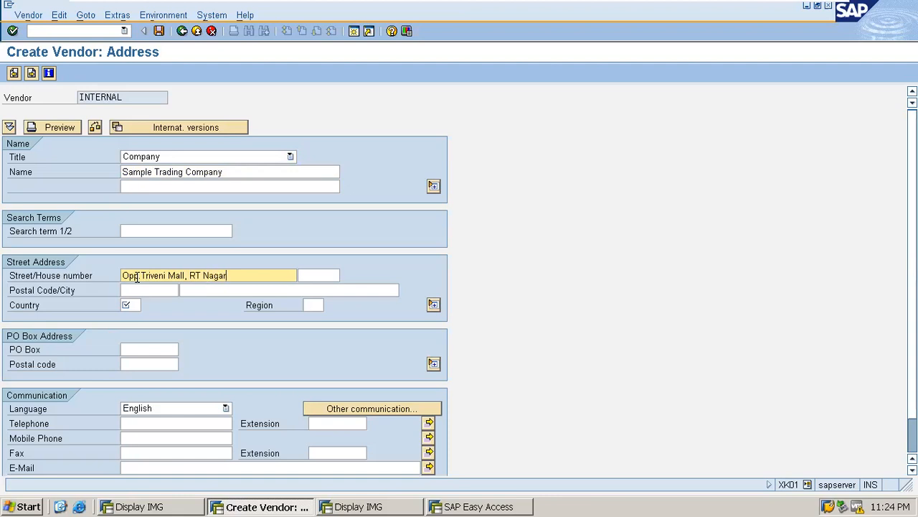
Step: Enter postal code 560032 and city Bangalore in the address block
{"action": "key", "text": "Tab"}
{"action": "type", "text": "560032"}
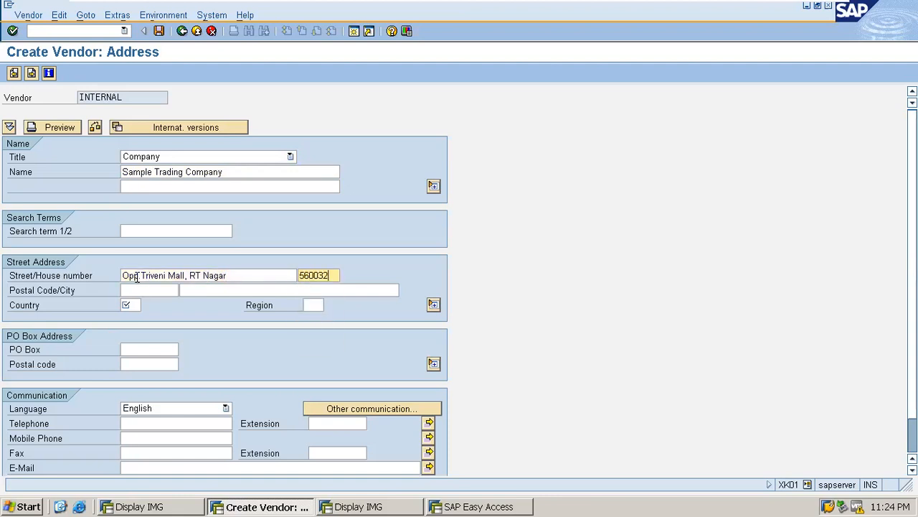
{"action": "key", "text": "Tab"}
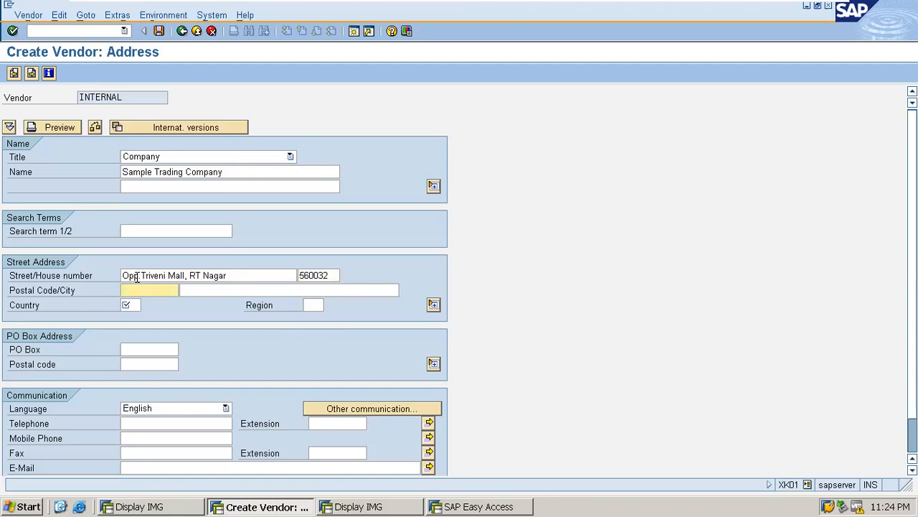
{"action": "type", "text": "6"}
{"action": "key", "text": "BackSpace"}
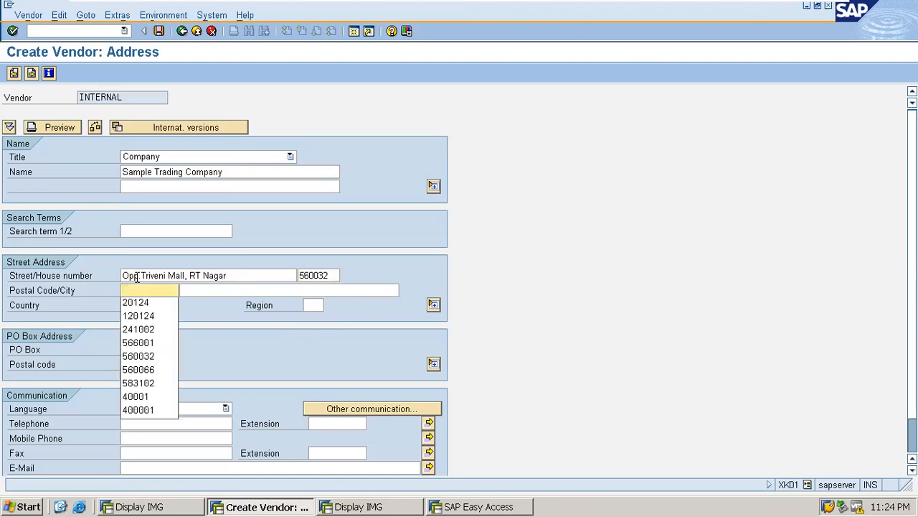
{"action": "type", "text": "5600"}
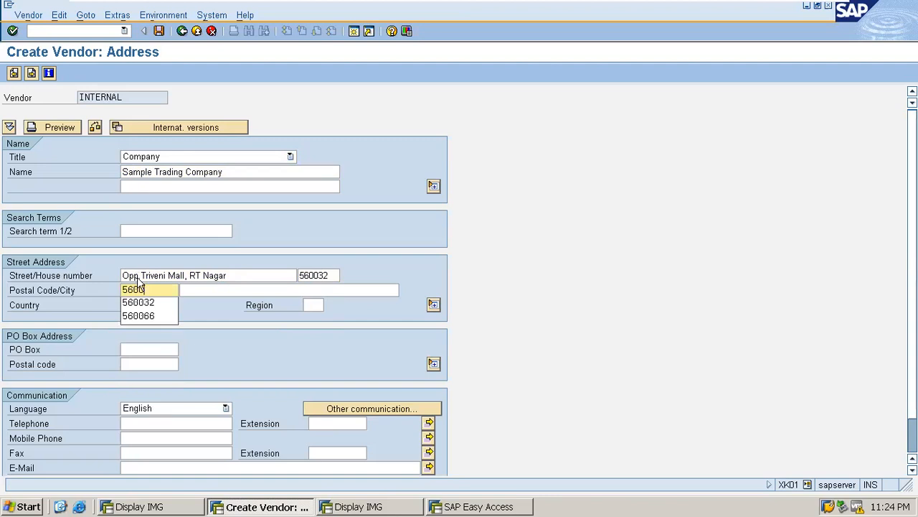
{"action": "type", "text": "32"}
{"action": "key", "text": "Tab"}
{"action": "type", "text": "B"}
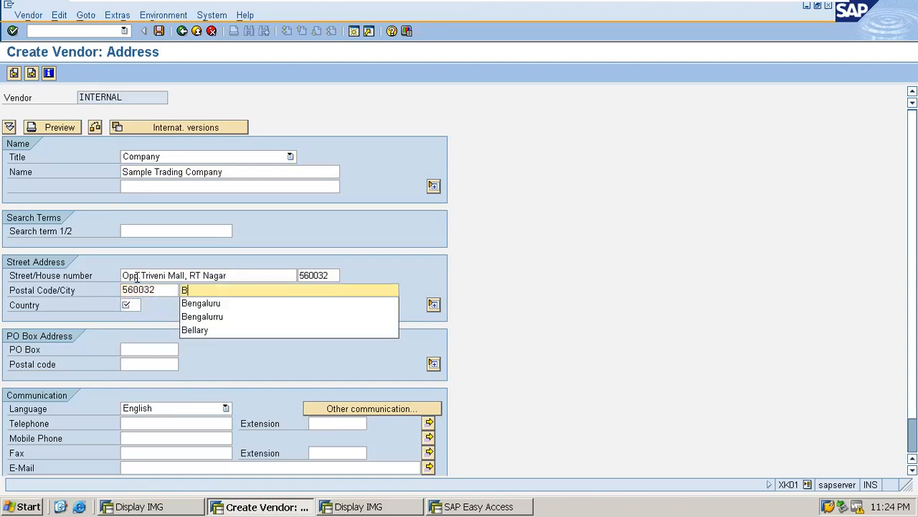
{"action": "type", "text": "angalore"}
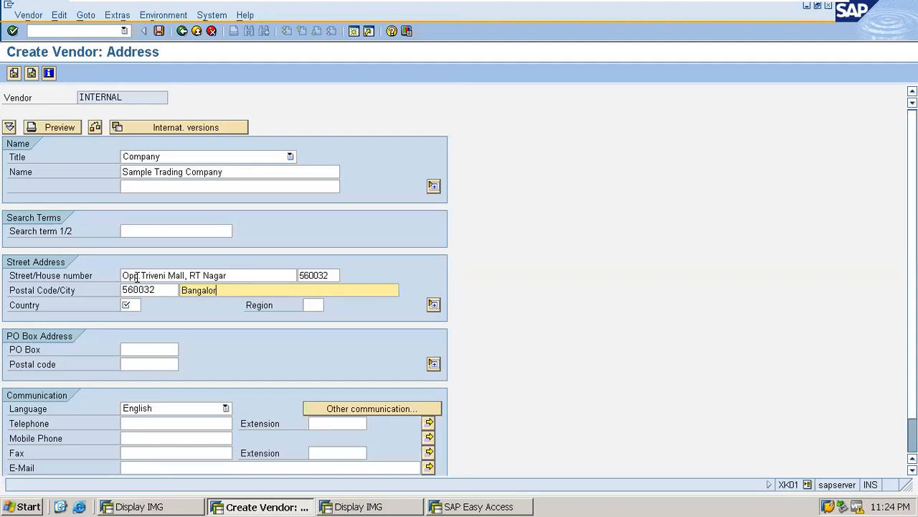
{"action": "key", "text": "Tab"}
{"action": "type", "text": "IN"}
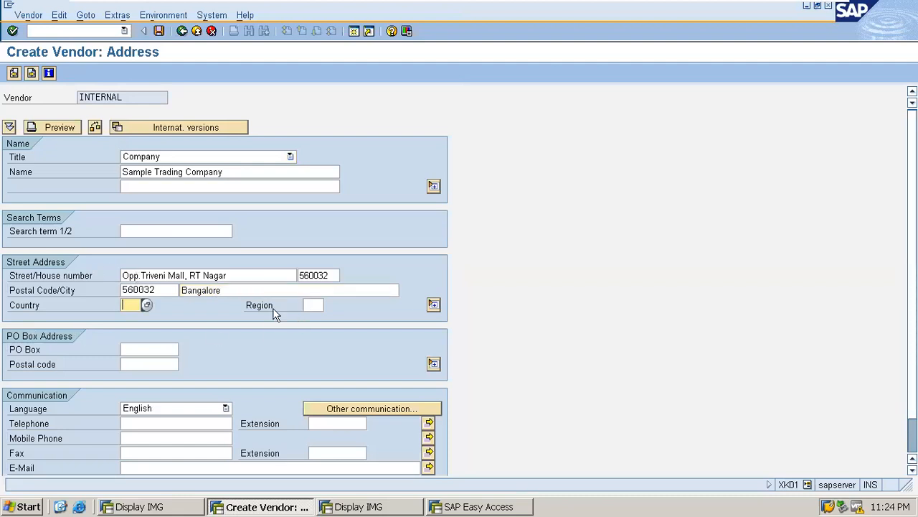
{"action": "left_click", "coordinate": [250, 291]}
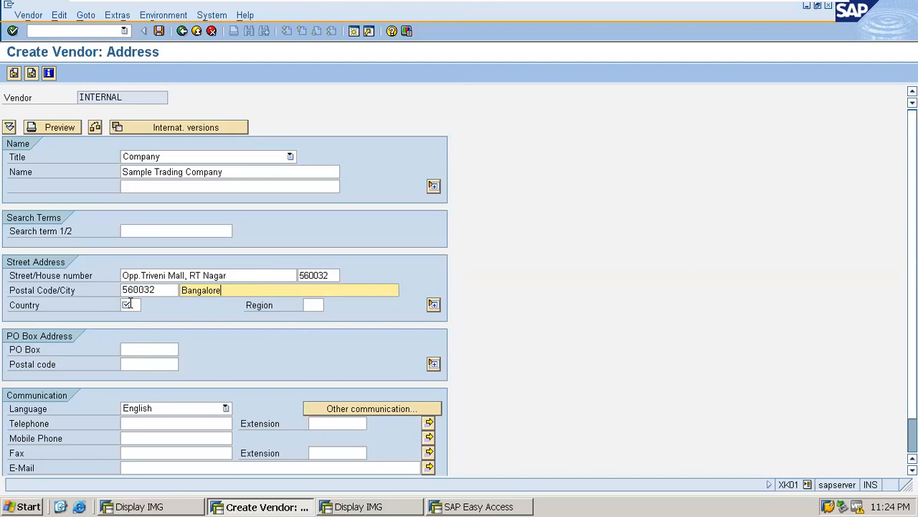
Step: Enter country IN and choose region 10 Karnataka from the region list
{"action": "left_click", "coordinate": [132, 305]}
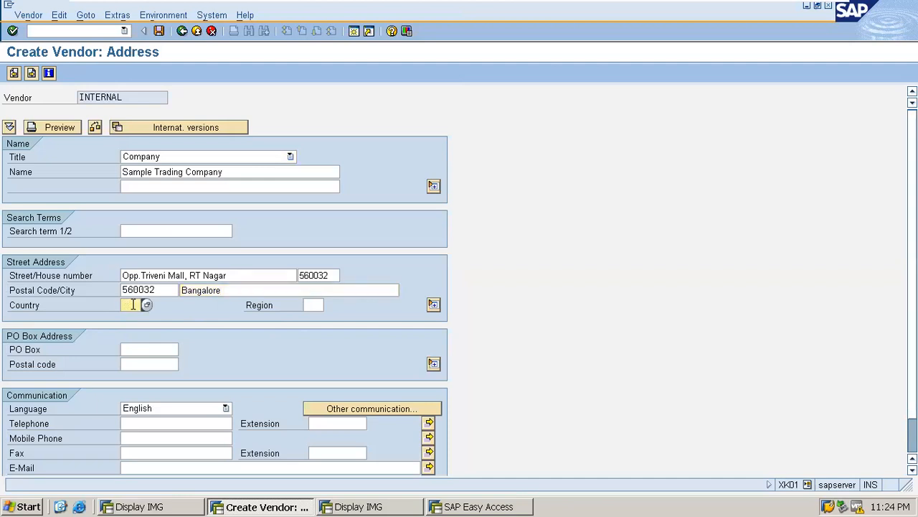
{"action": "type", "text": "I"}
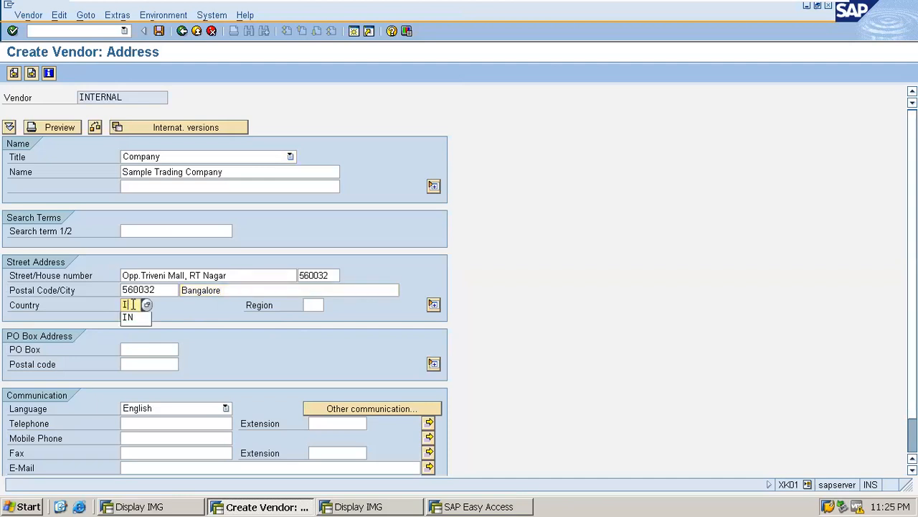
{"action": "type", "text": "N"}
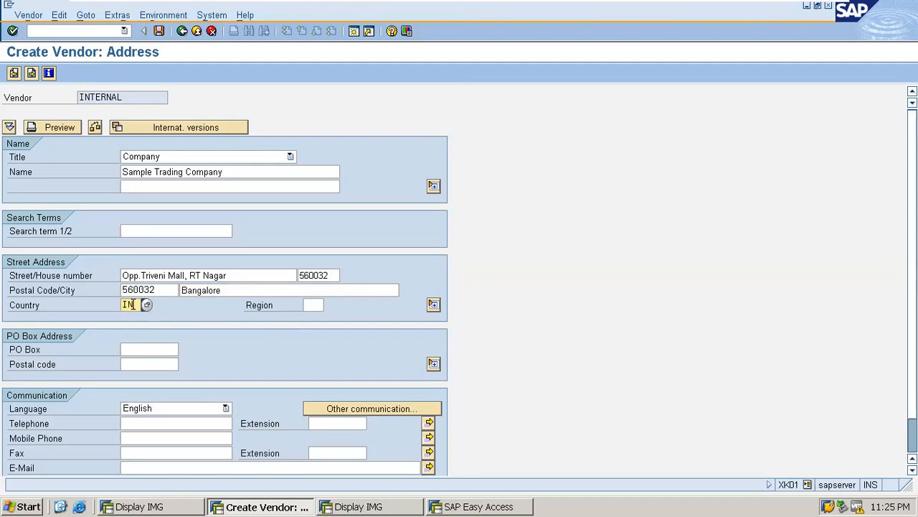
{"action": "key", "text": "Tab"}
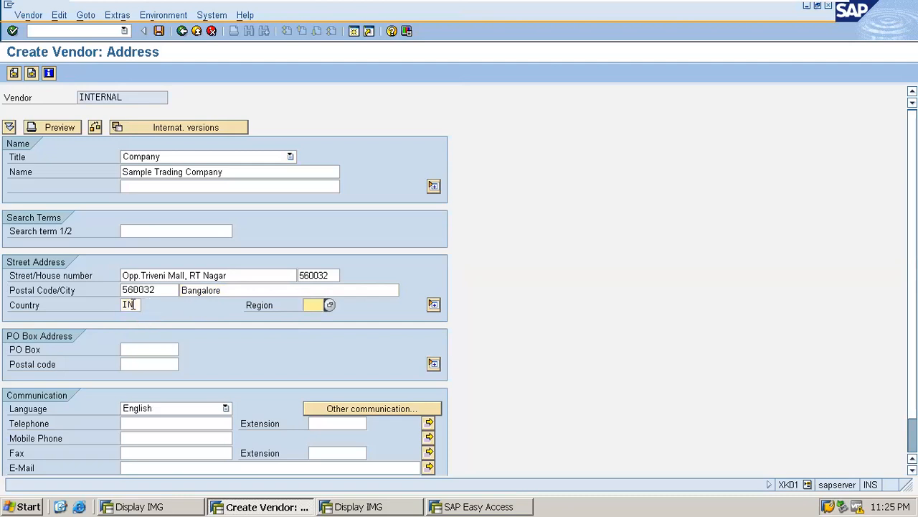
{"action": "type", "text": "10"}
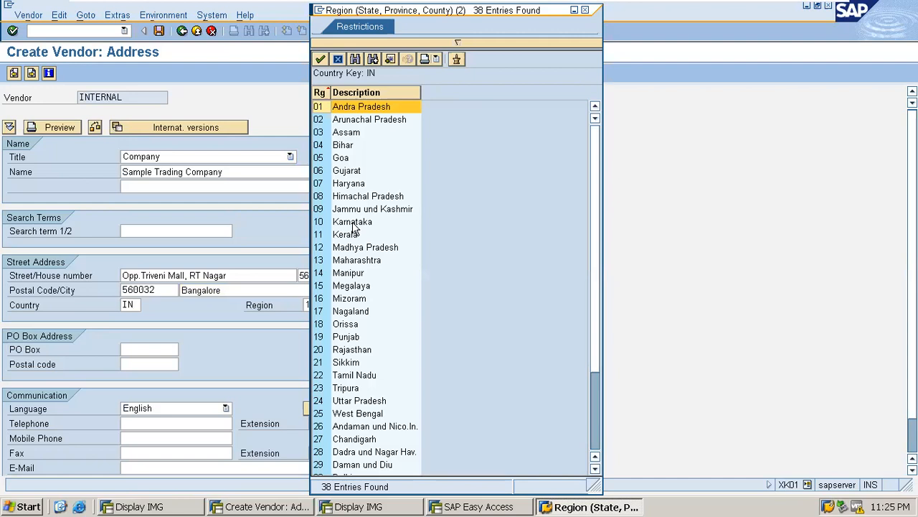
{"action": "double_click", "coordinate": [352, 222]}
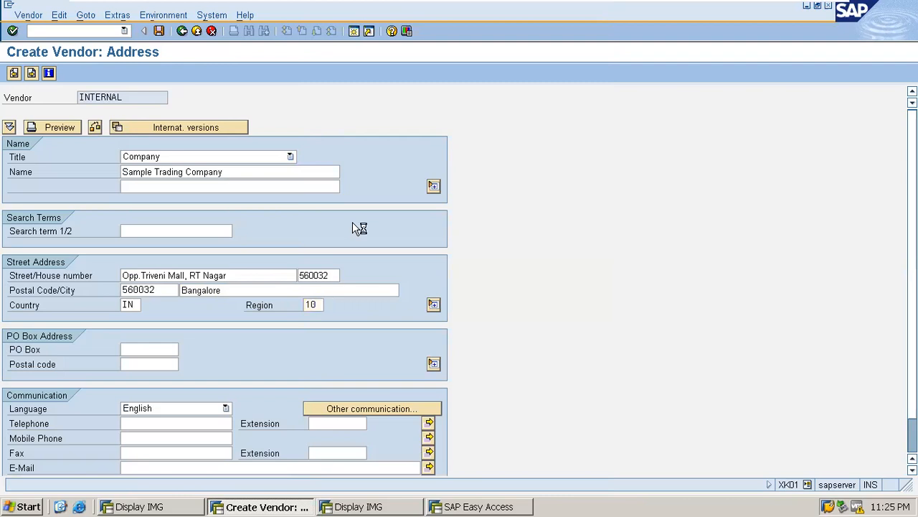
Step: Advance from the Bangalore address to the vendor's Control data screen
{"action": "key", "text": "Return"}
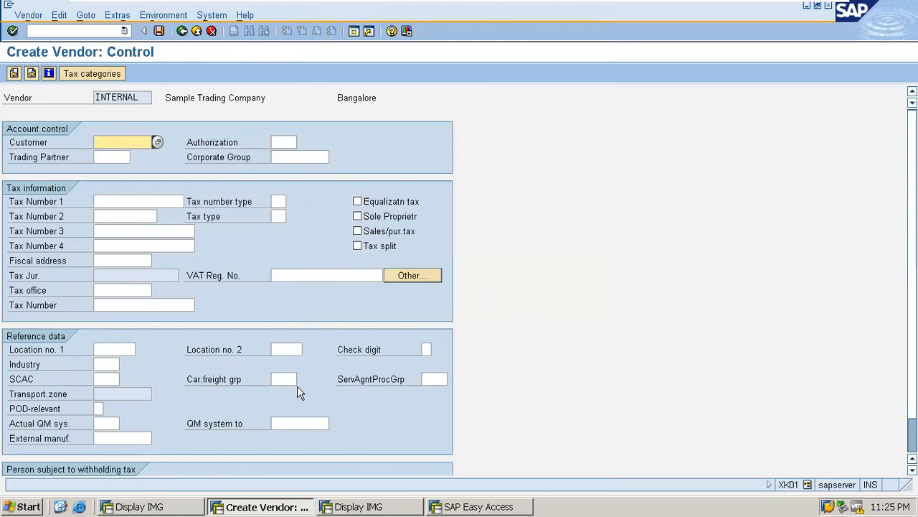
Step: Add a bank row: country IN, bank key 55110022, the account number, holder Sample Trading Company
{"action": "key", "text": "Return"}
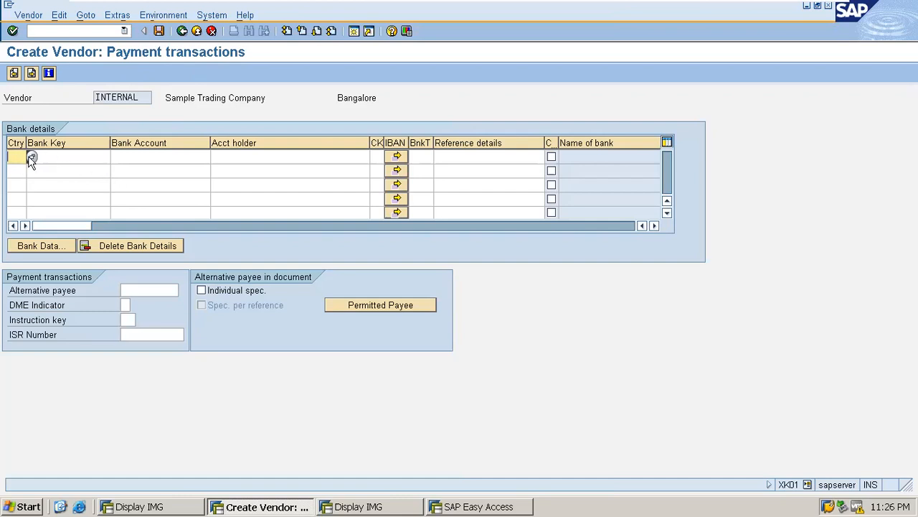
{"action": "type", "text": "i"}
{"action": "key", "text": "BackSpace"}
{"action": "type", "text": "IN"}
{"action": "key", "text": "Tab"}
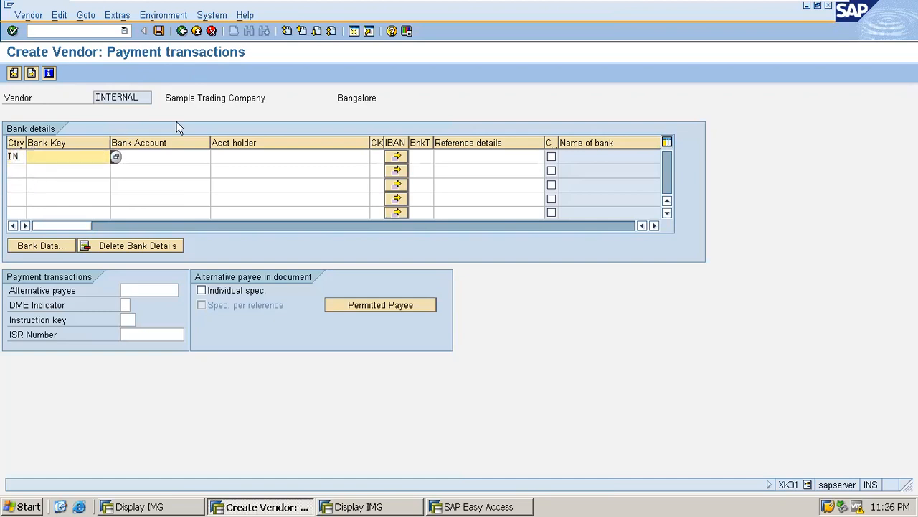
{"action": "type", "text": "55"}
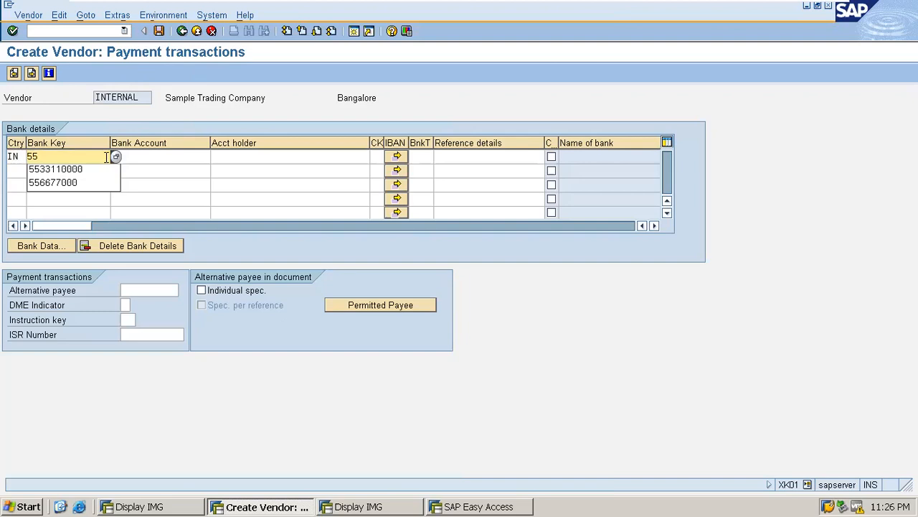
{"action": "type", "text": "110022"}
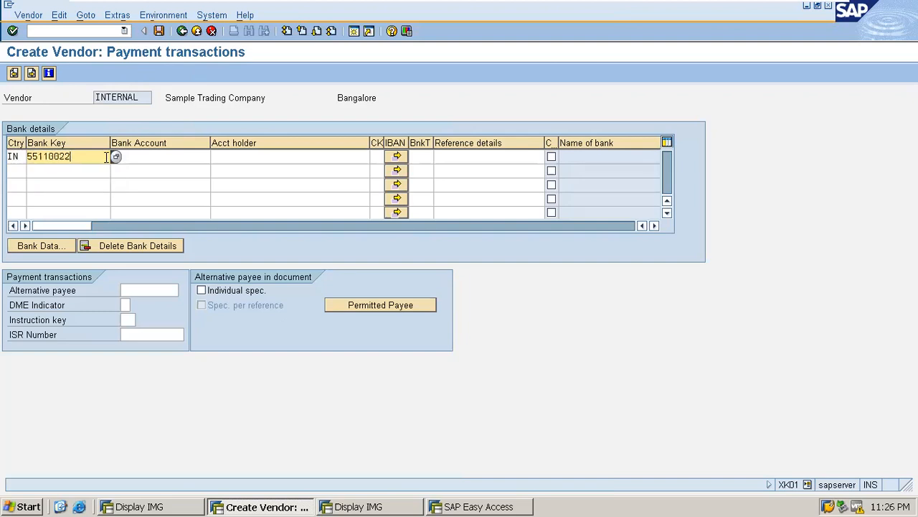
{"action": "key", "text": "Tab"}
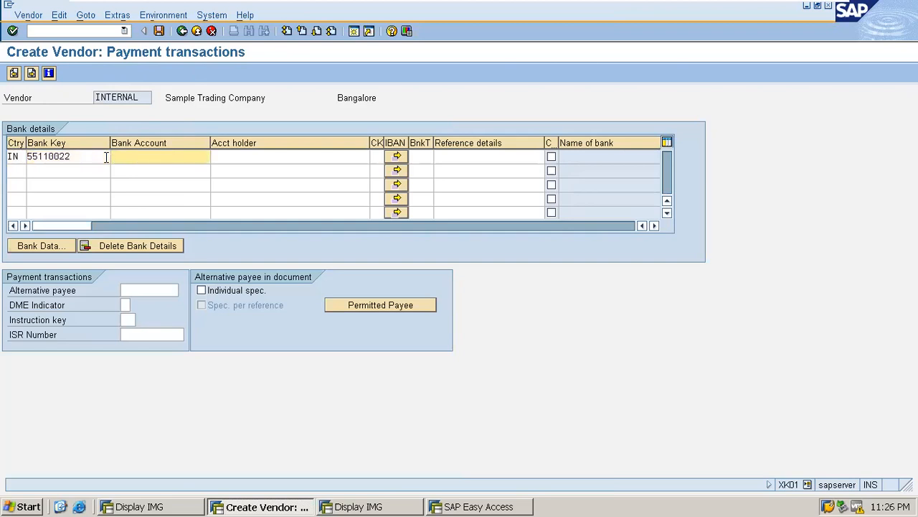
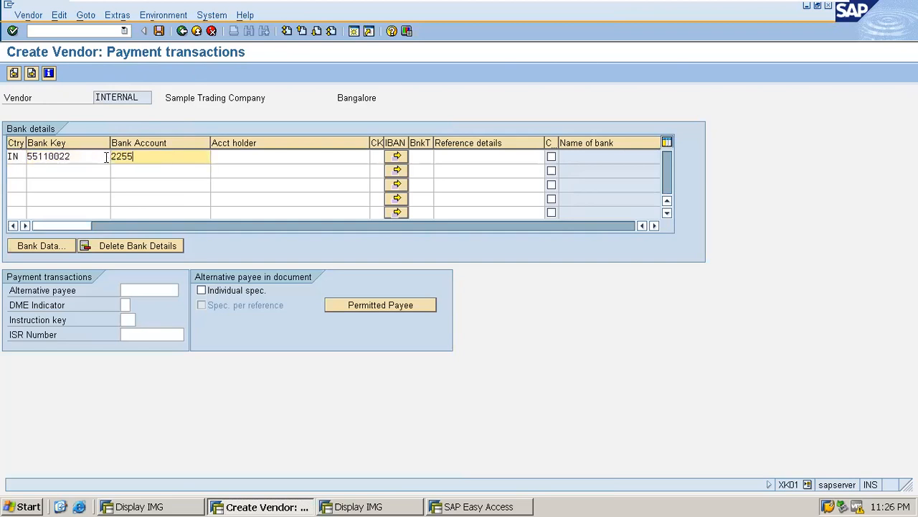
{"action": "key", "text": "Tab"}
{"action": "type", "text": "Sa"}
{"action": "key", "text": "BackSpace"}
{"action": "type", "text": "ample "}
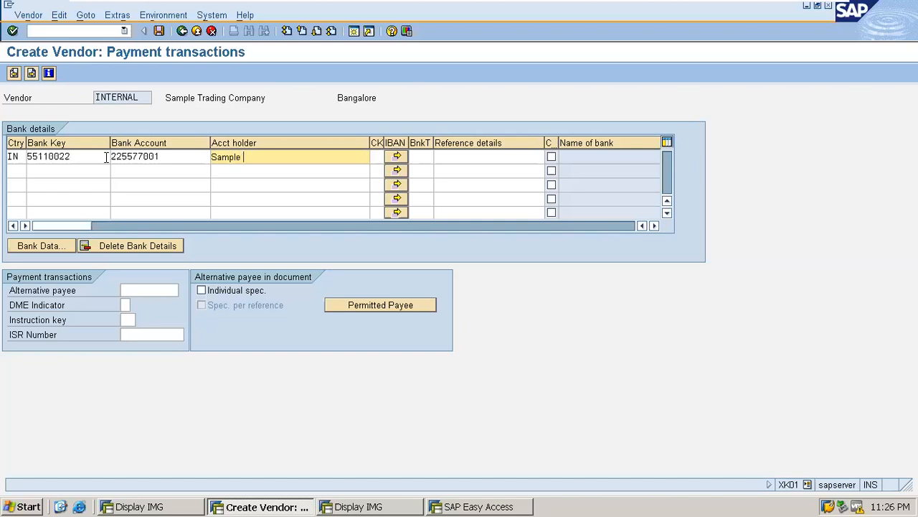
{"action": "type", "text": "Trading Company"}
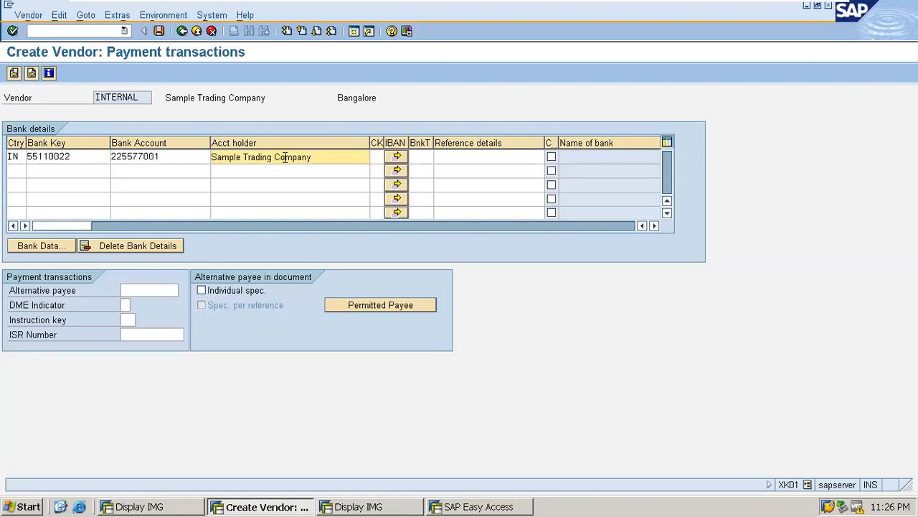
Step: Enter bank data: Canara Bank, region 10, Near MG Park Avenue Road, Bengaluru, Avenue Road Branch
{"action": "left_click", "coordinate": [43, 245]}
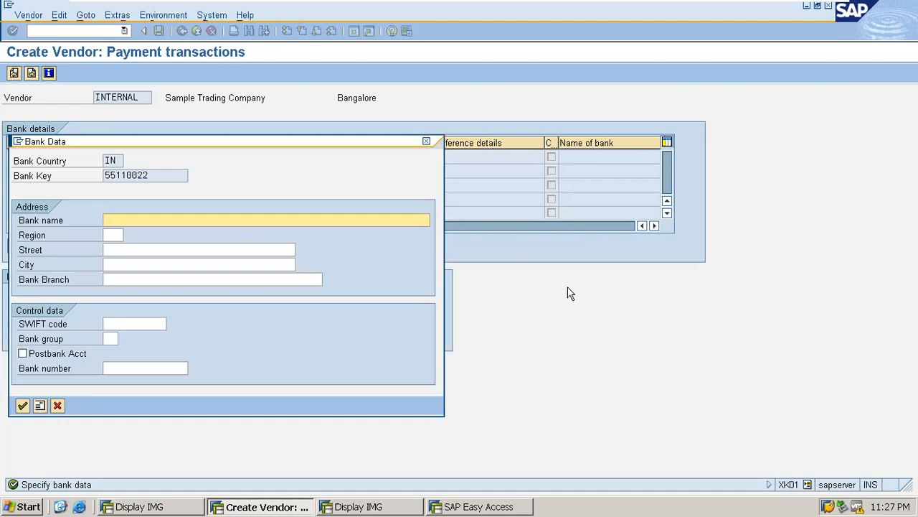
{"action": "type", "text": "Canara Bank"}
{"action": "key", "text": "Tab"}
{"action": "type", "text": "10"}
{"action": "key", "text": "Tab"}
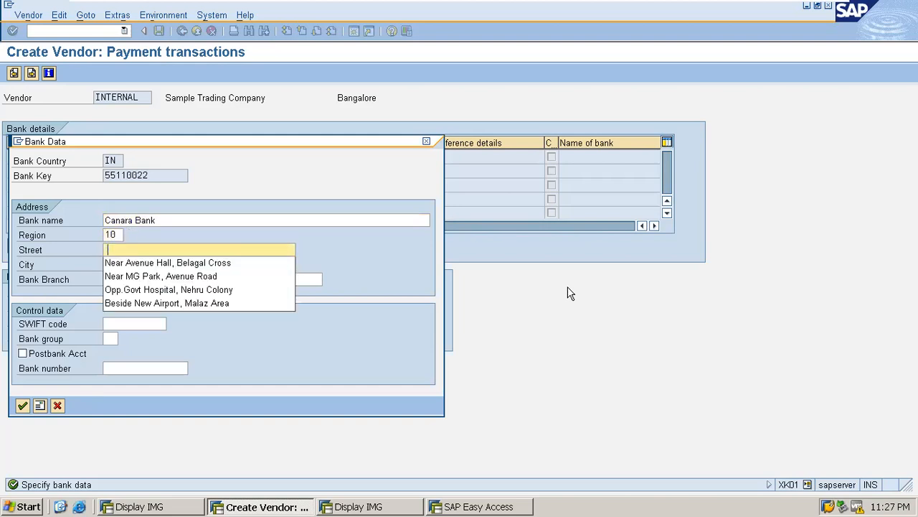
{"action": "left_click", "coordinate": [161, 279]}
{"action": "left_click", "coordinate": [137, 266]}
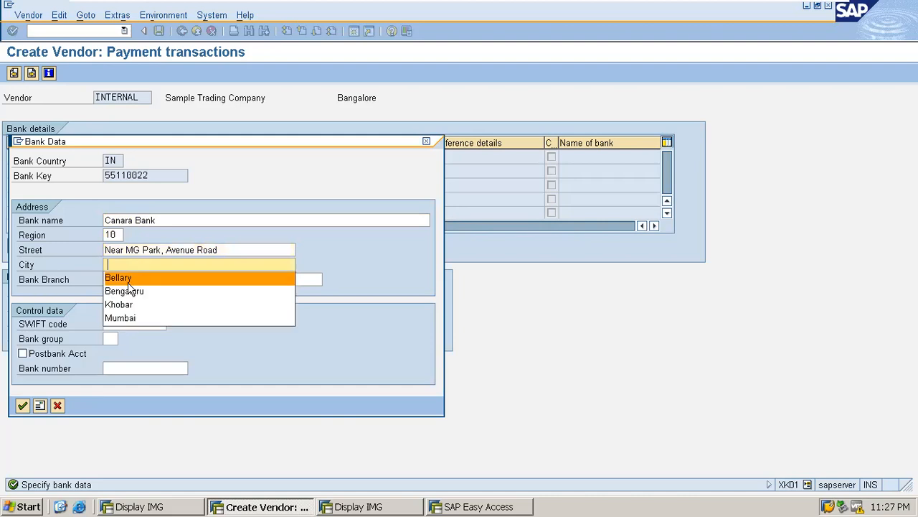
{"action": "left_click", "coordinate": [127, 292]}
{"action": "left_click", "coordinate": [129, 277]}
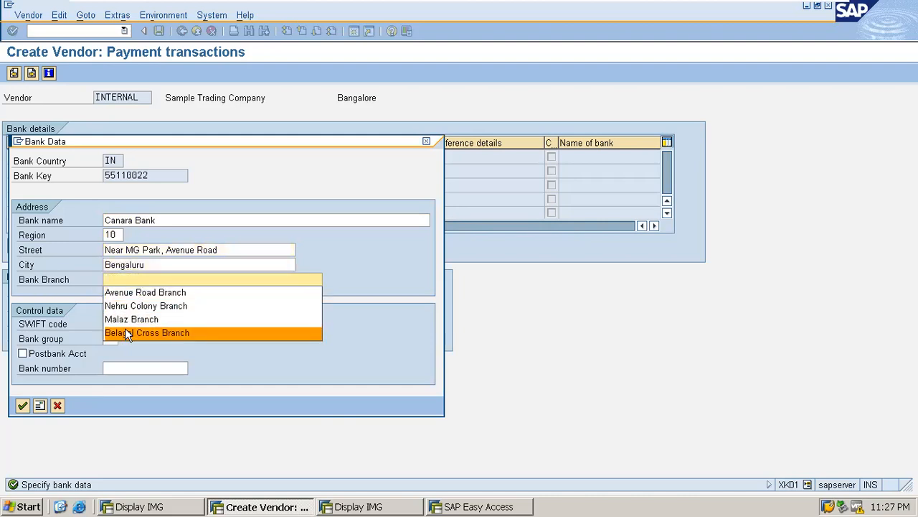
{"action": "left_click", "coordinate": [148, 292]}
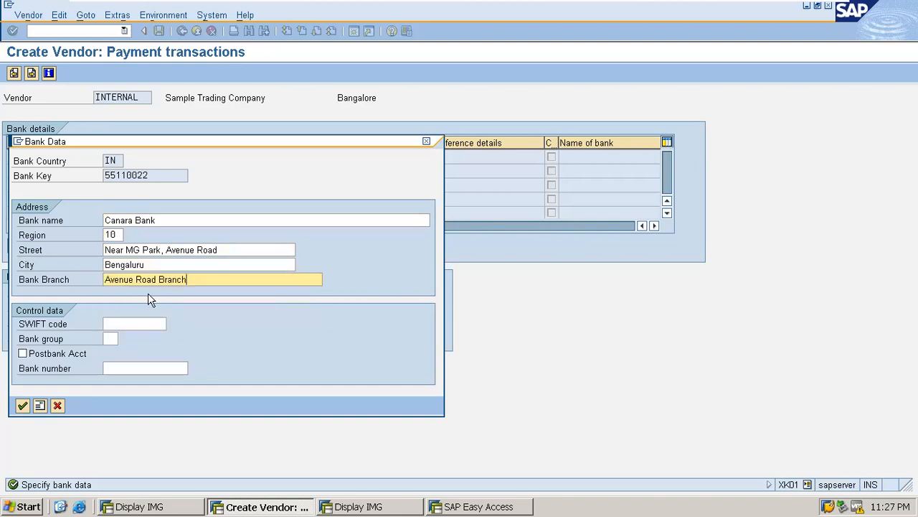
Step: Add SWIFT code CNRBLR00456 and bank number 55110022, then confirm the bank data
{"action": "left_click", "coordinate": [113, 324]}
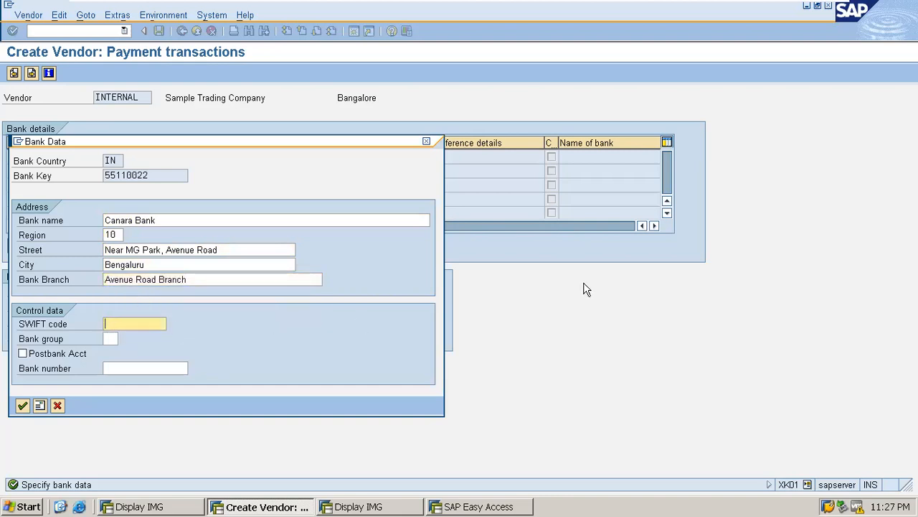
{"action": "type", "text": "CN"}
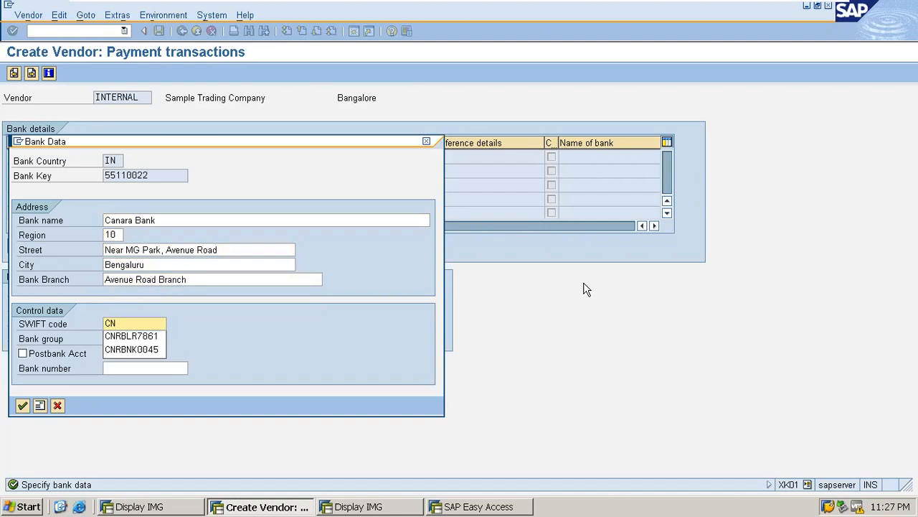
{"action": "type", "text": "RBLR"}
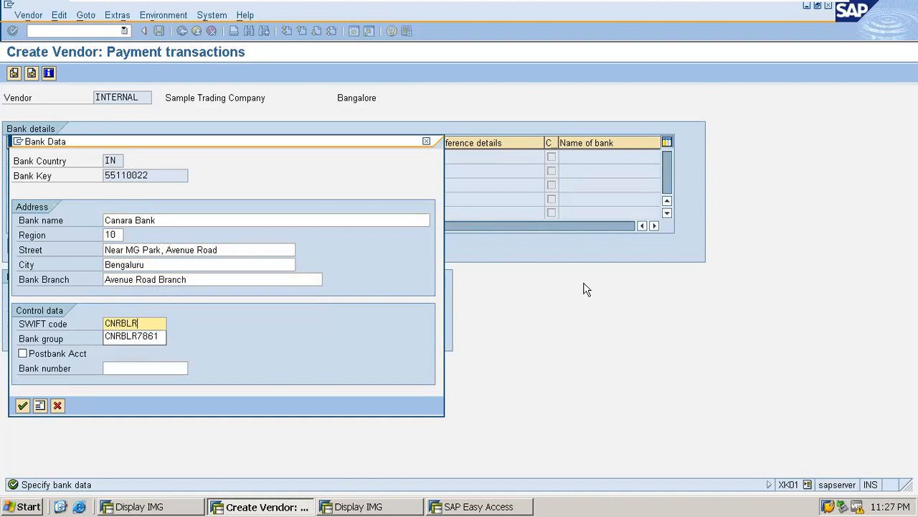
{"action": "type", "text": "00456"}
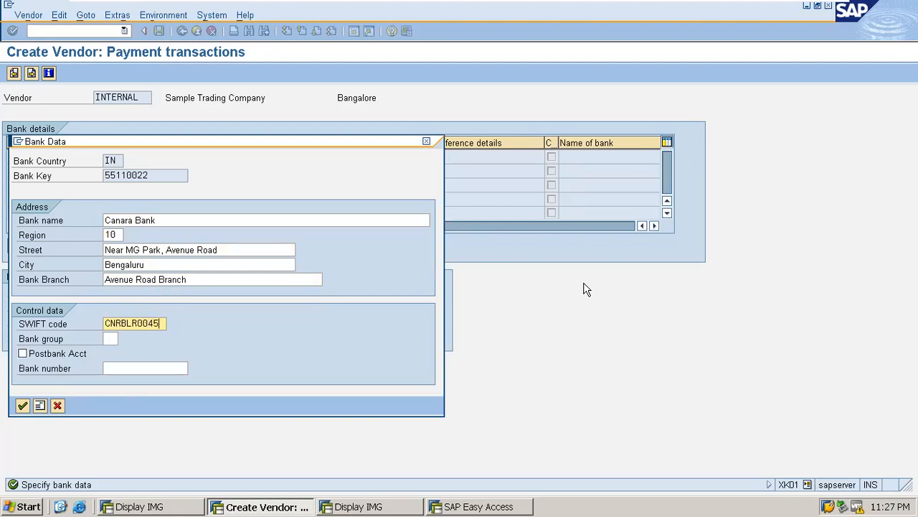
{"action": "key", "text": "Tab"}
{"action": "key", "text": "Tab"}
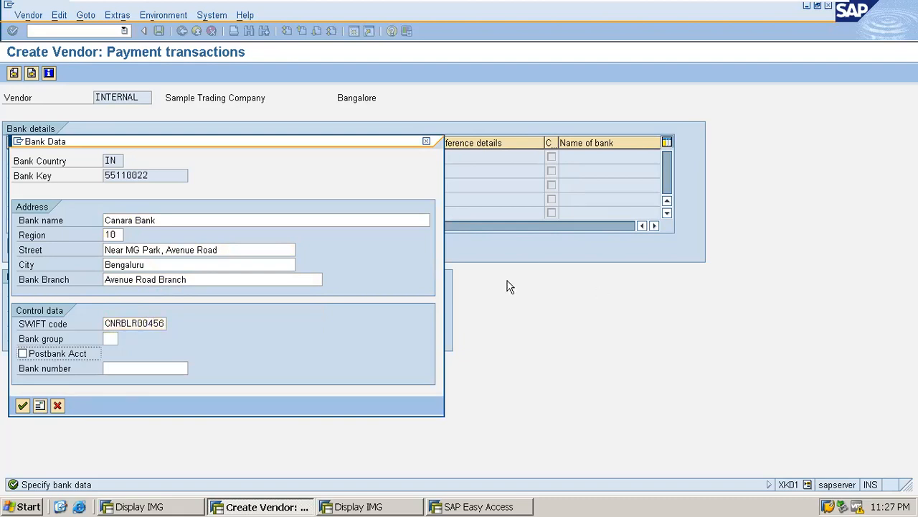
{"action": "left_click_drag", "start_coordinate": [167, 175], "coordinate": [8, 179]}
{"action": "key", "text": "ctrl+c"}
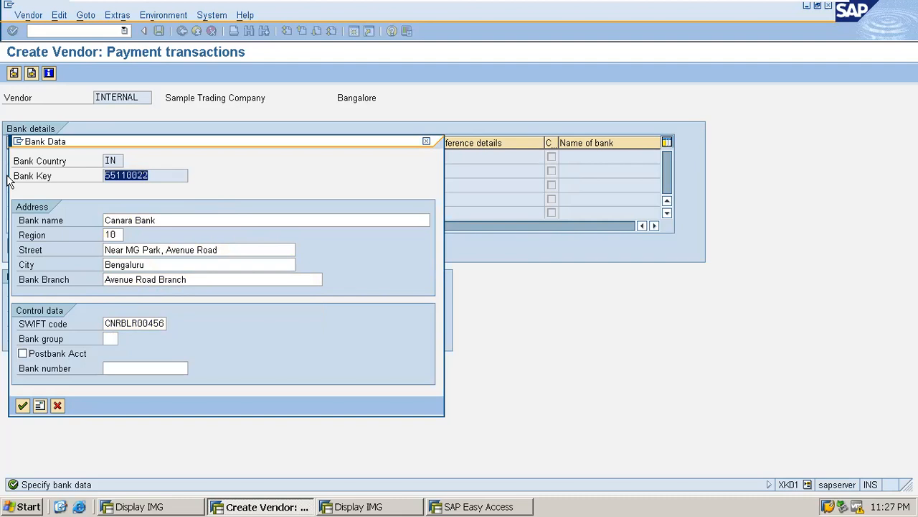
{"action": "left_click", "coordinate": [125, 367]}
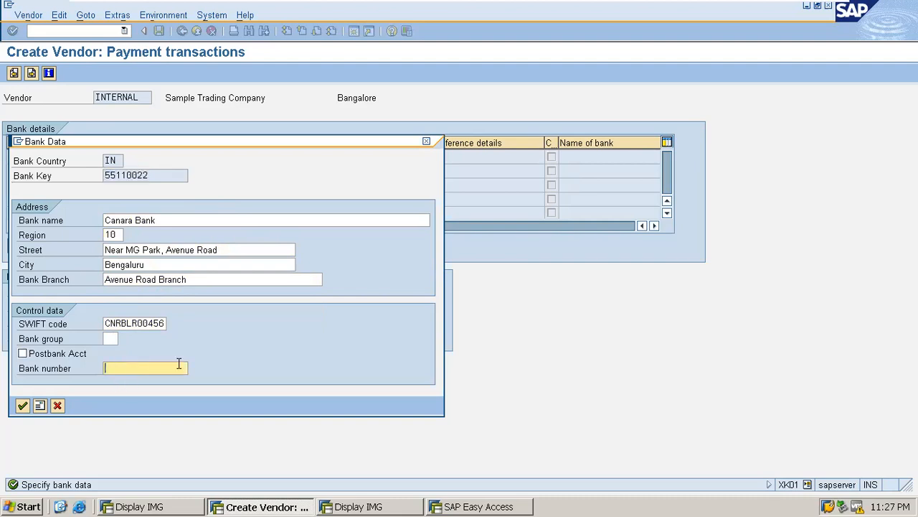
{"action": "key", "text": "ctrl+v"}
{"action": "left_click", "coordinate": [22, 406]}
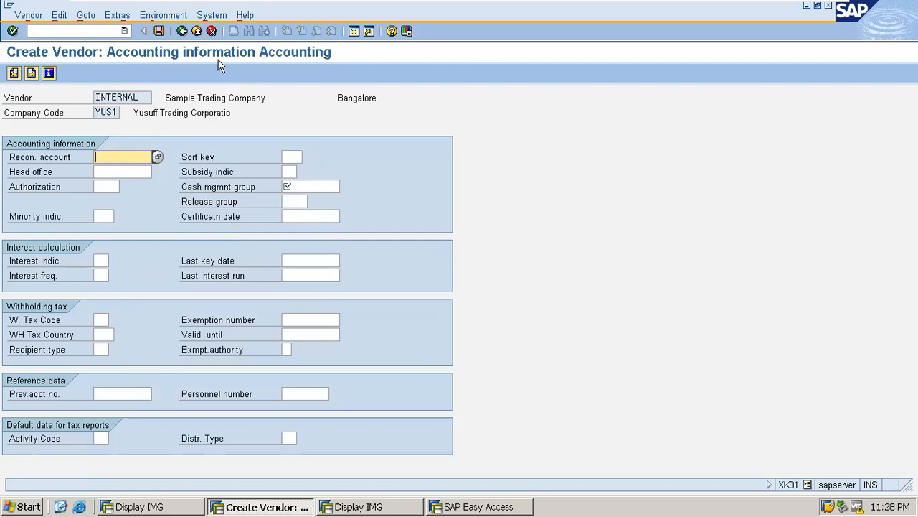
Step: Pick reconciliation account 5002 Sundry Creditors Account for company code YUS1
{"action": "left_click", "coordinate": [158, 156]}
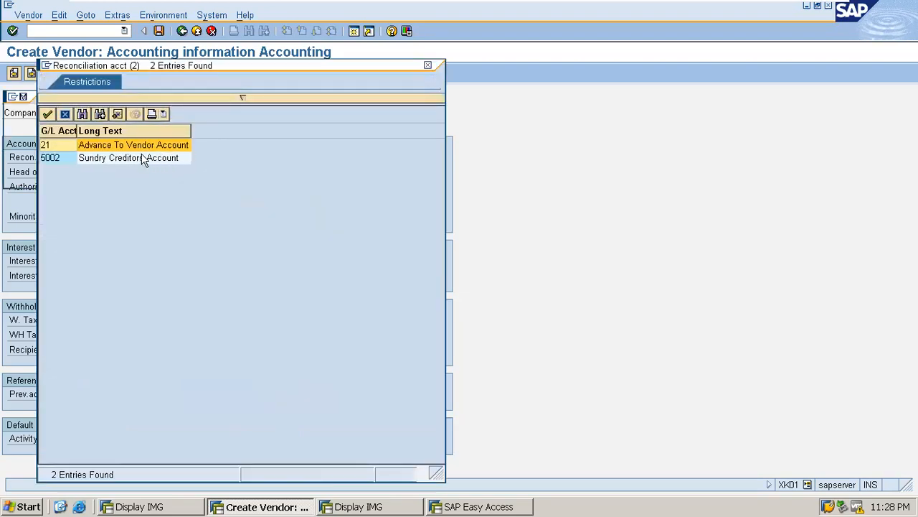
{"action": "double_click", "coordinate": [102, 158]}
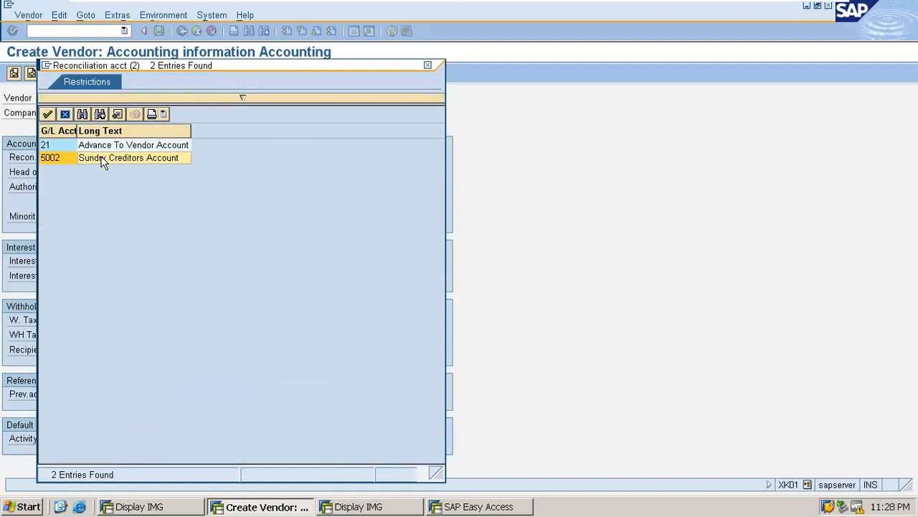
{"action": "left_click", "coordinate": [302, 186]}
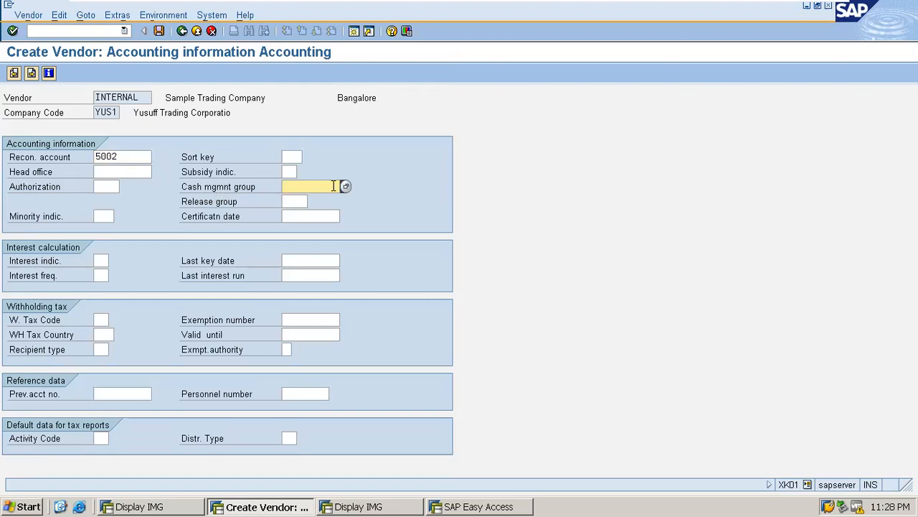
{"action": "left_click", "coordinate": [288, 201]}
Step: Choose cash management group A1 Domestic payments and continue to payment transactions accounting
{"action": "left_click", "coordinate": [305, 183]}
{"action": "left_click", "coordinate": [345, 186]}
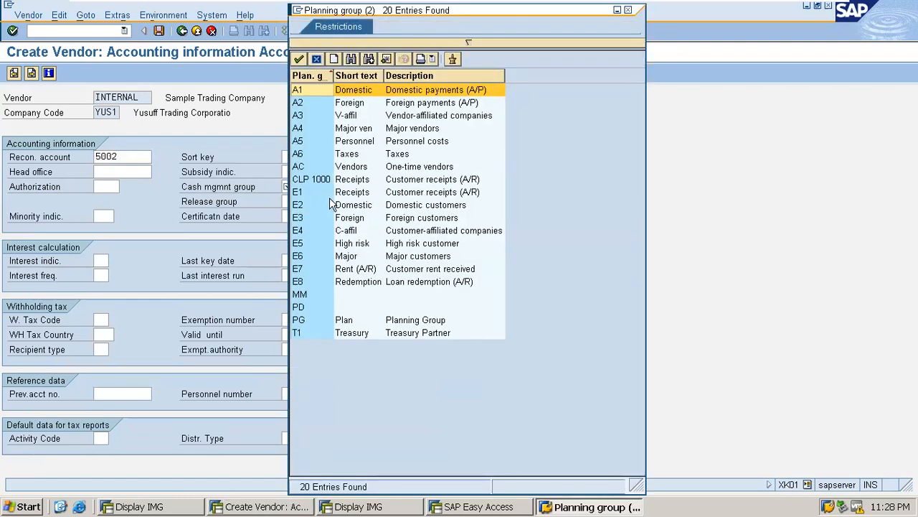
{"action": "double_click", "coordinate": [422, 91]}
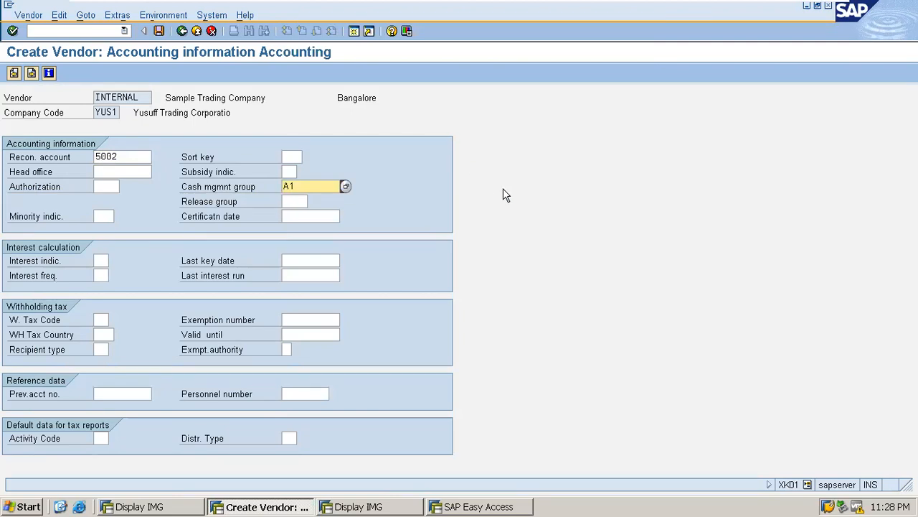
{"action": "key", "text": "Return"}
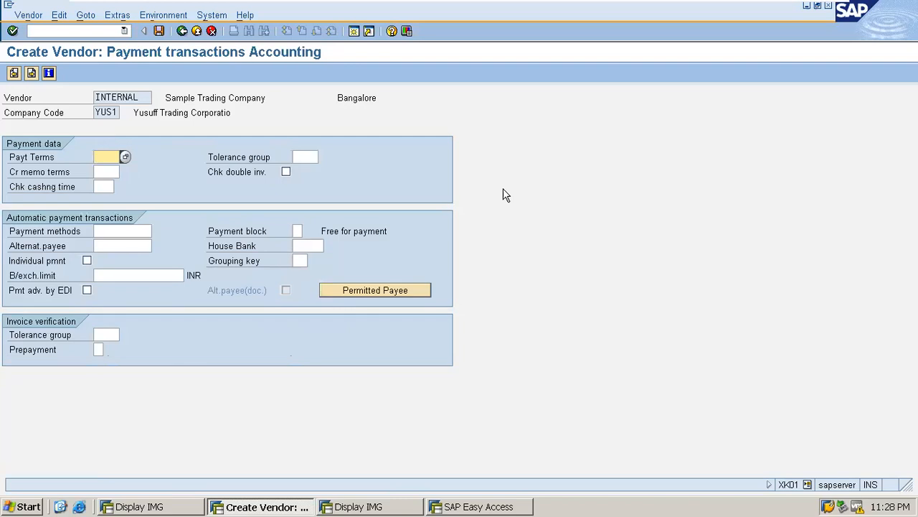
Step: Set payment terms 0001 (payable immediately, due net) and enable the double-invoice check
{"action": "left_click", "coordinate": [125, 158]}
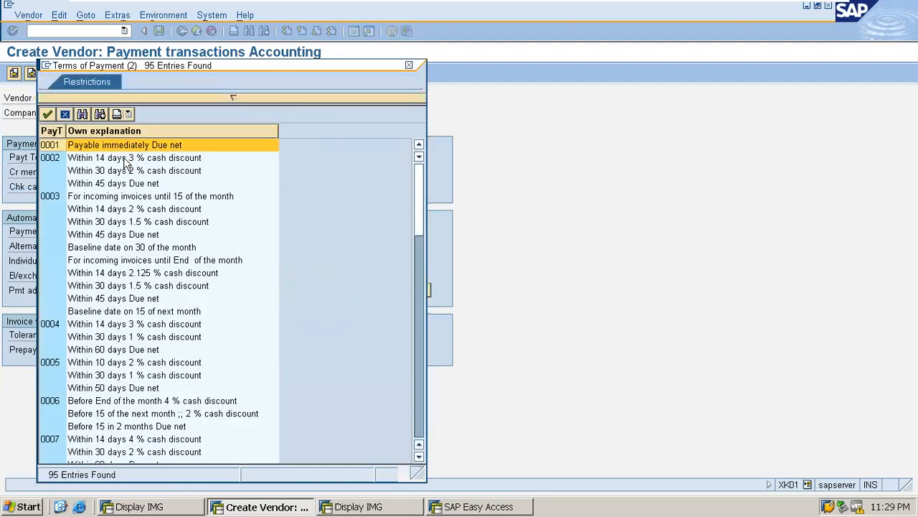
{"action": "double_click", "coordinate": [107, 145]}
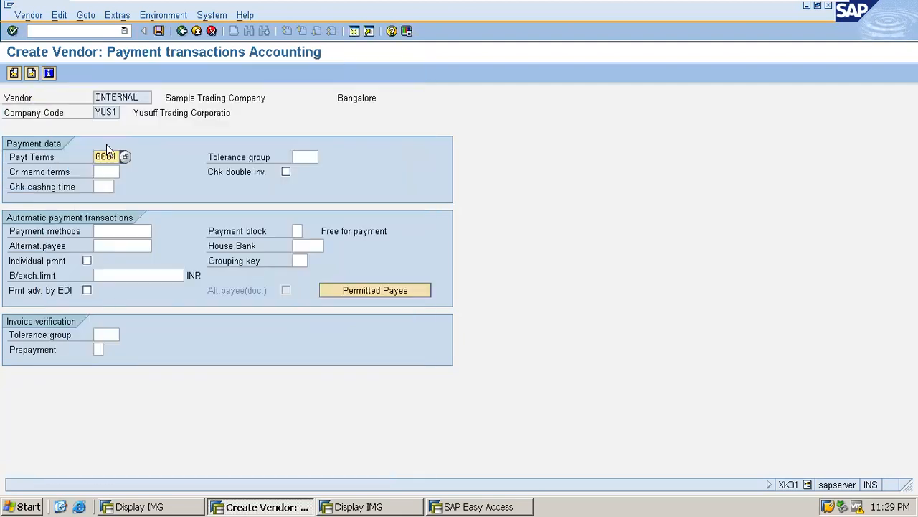
{"action": "left_click", "coordinate": [286, 172]}
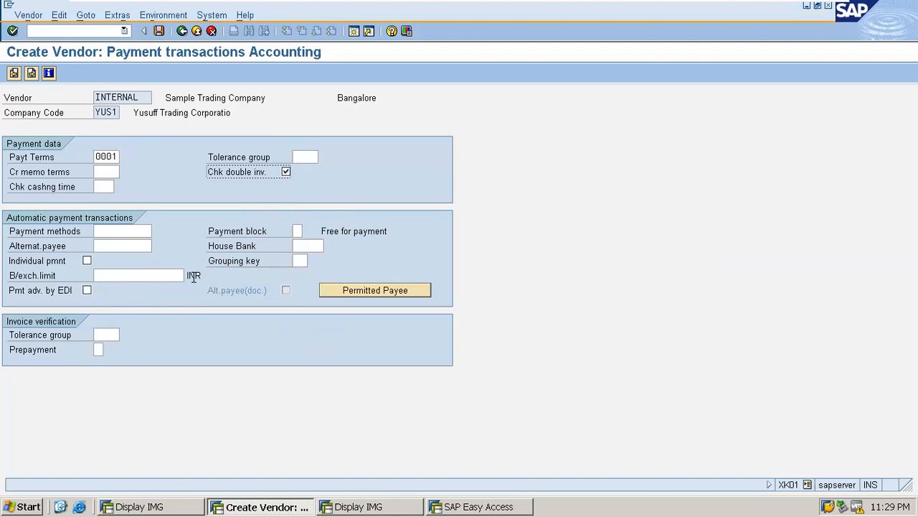
Step: Tick Individual payment and continue to Correspondence Accounting
{"action": "left_click", "coordinate": [86, 261]}
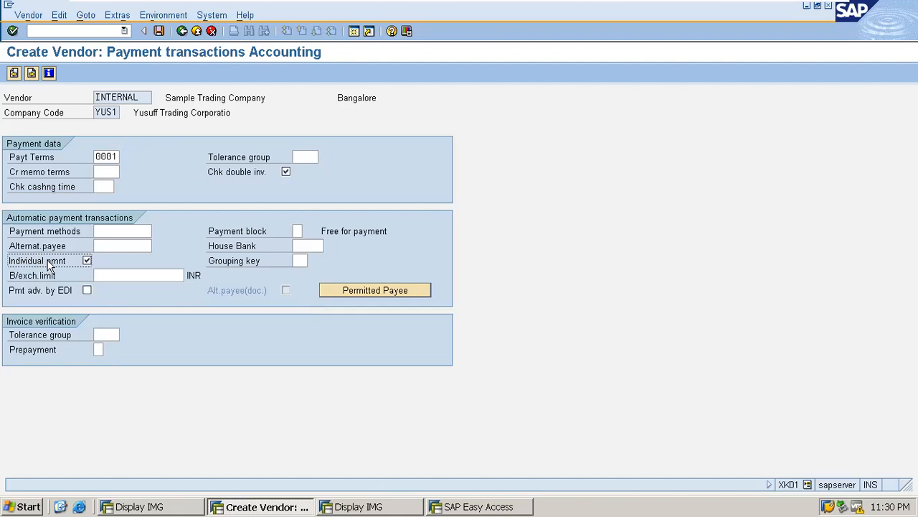
{"action": "left_click", "coordinate": [86, 261]}
{"action": "left_click", "coordinate": [88, 261]}
{"action": "key", "text": "Return"}
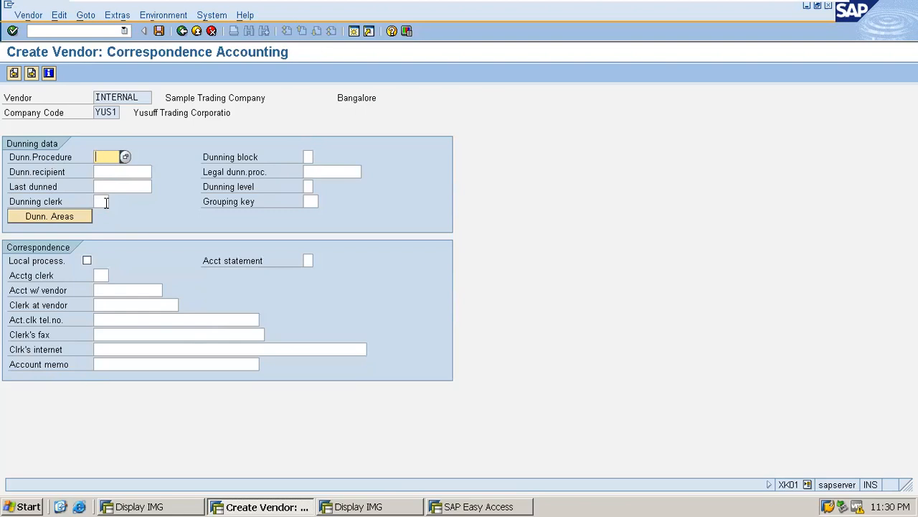
Step: Finish the last data screen and answer Yes to save the new vendor
{"action": "key", "text": "Return"}
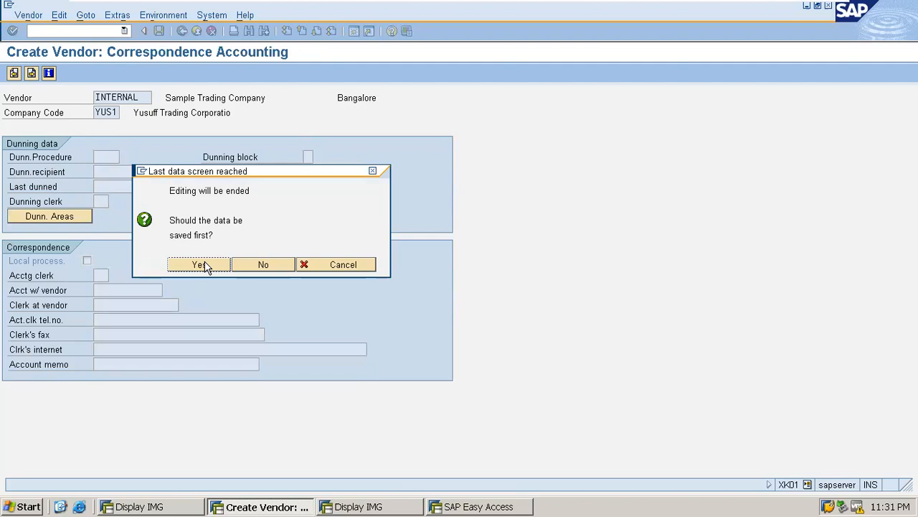
{"action": "mouse_move", "coordinate": [776, 7]}
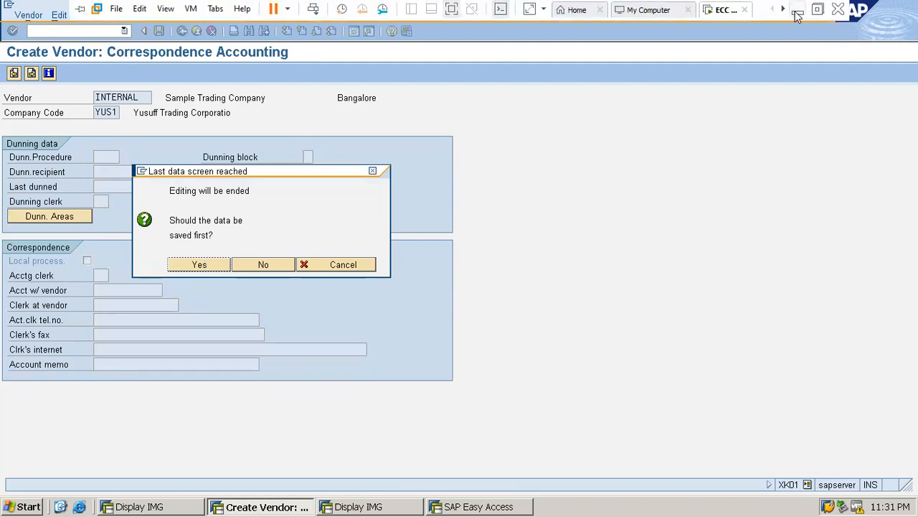
{"action": "left_click", "coordinate": [189, 265]}
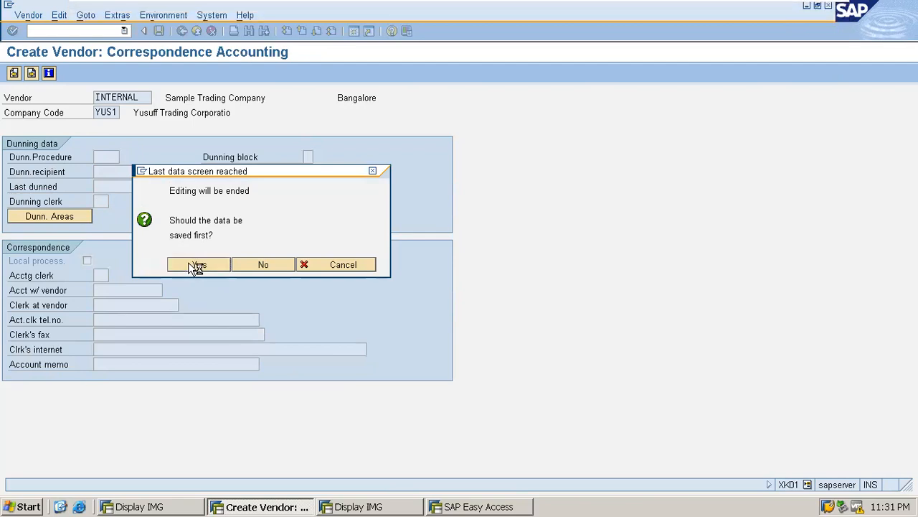
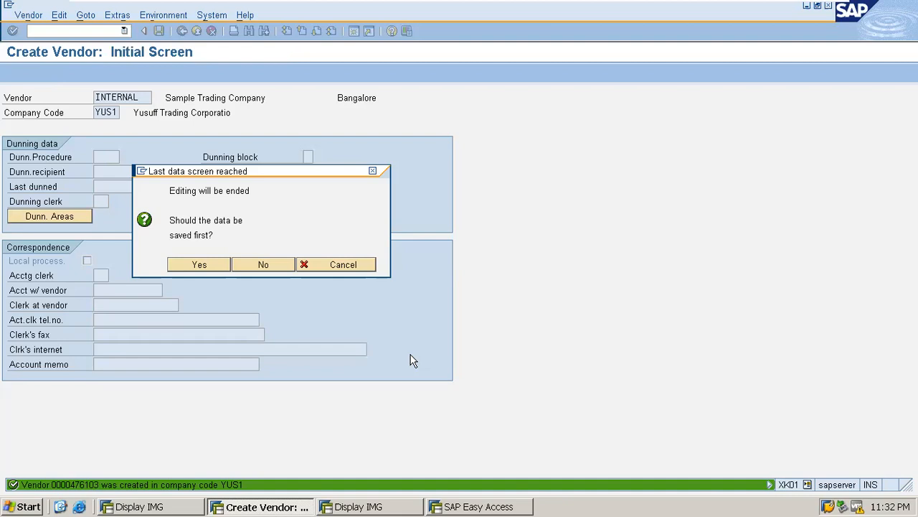
Step: Confirm the save prompt so the vendor is created in YUS1 and XK01 reopens empty
{"action": "key", "text": "Return"}
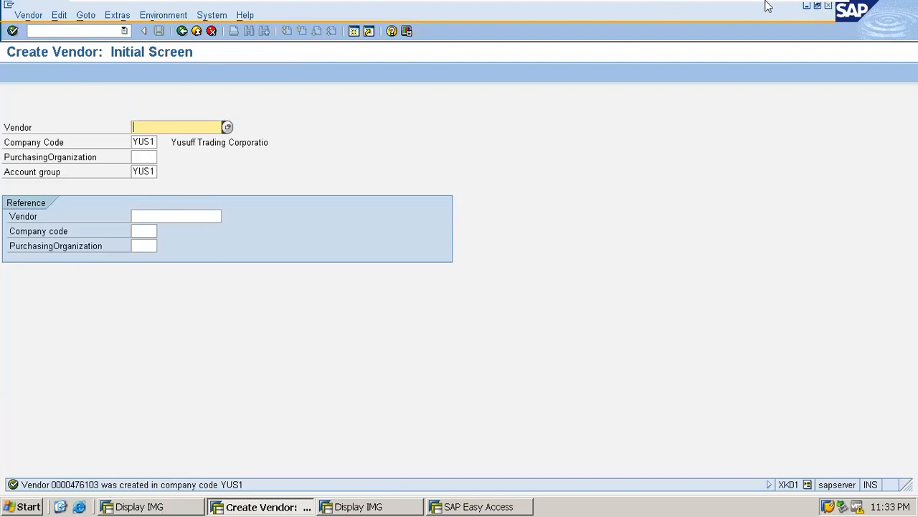
{"action": "mouse_move", "coordinate": [775, 3]}
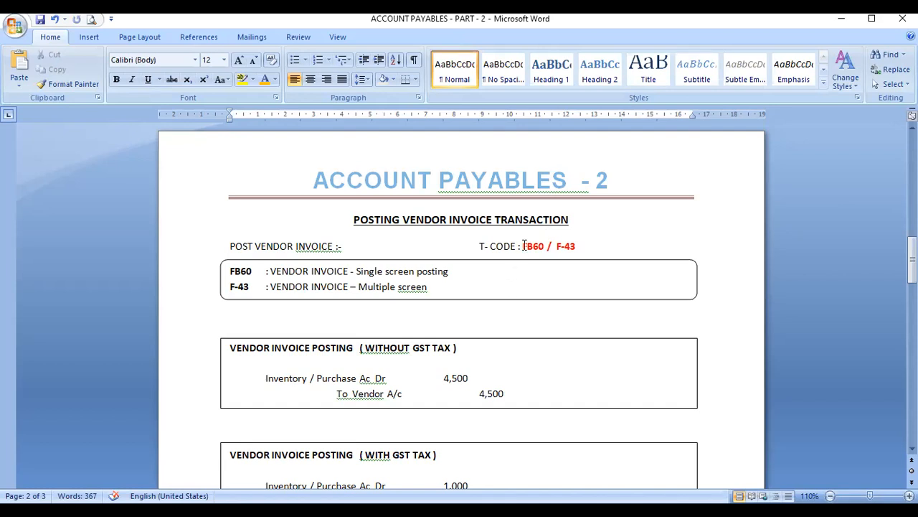
{"action": "left_click_drag", "start_coordinate": [523, 246], "coordinate": [579, 244]}
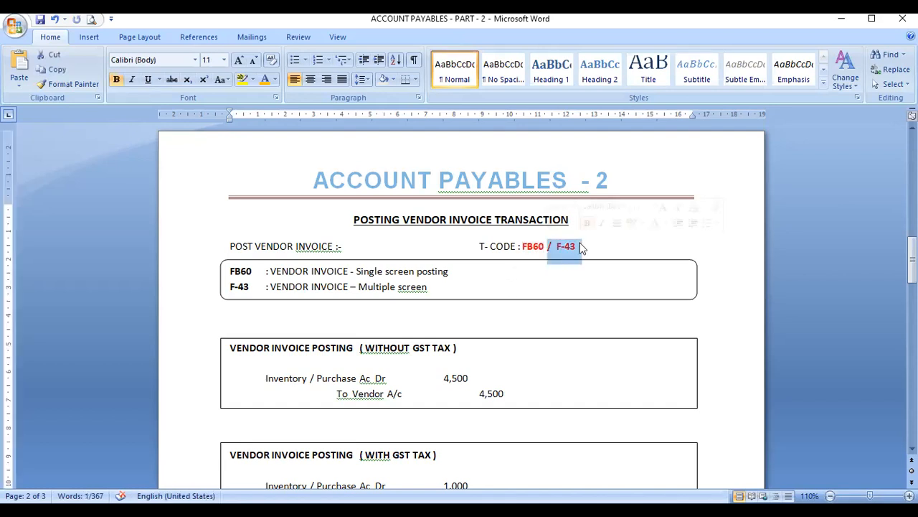
{"action": "left_click", "coordinate": [598, 257]}
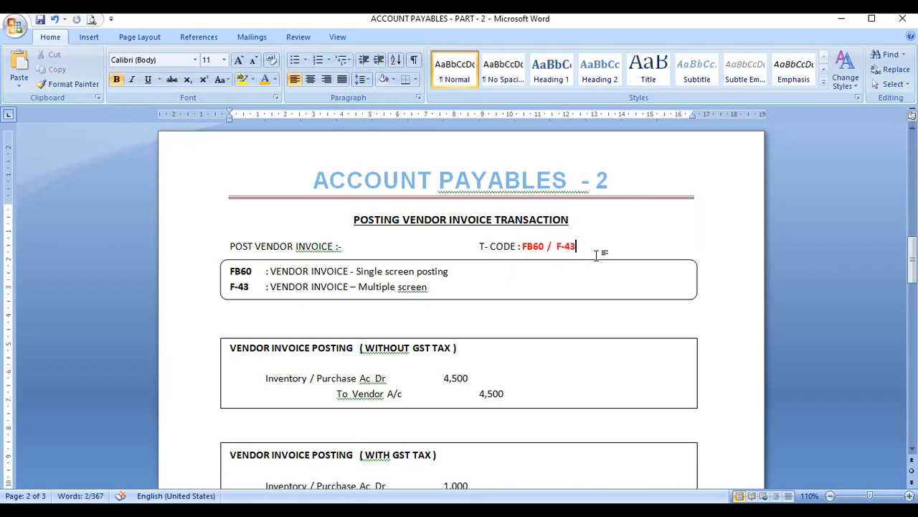
{"action": "left_click_drag", "start_coordinate": [558, 246], "coordinate": [598, 244]}
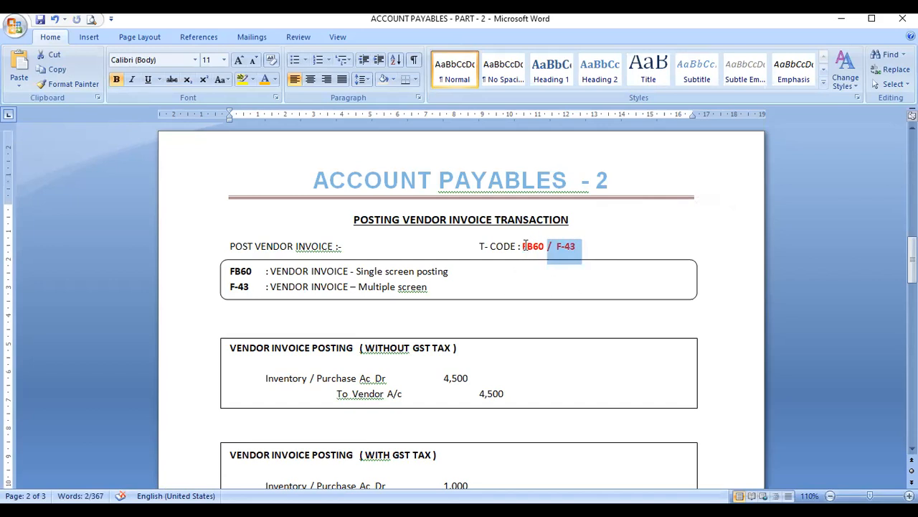
{"action": "left_click_drag", "start_coordinate": [524, 246], "coordinate": [547, 246]}
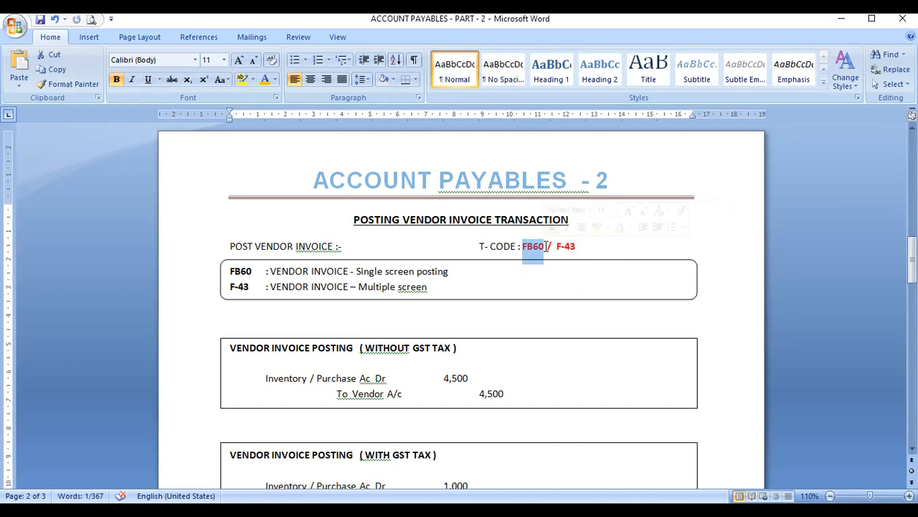
{"action": "left_click_drag", "start_coordinate": [556, 246], "coordinate": [578, 245]}
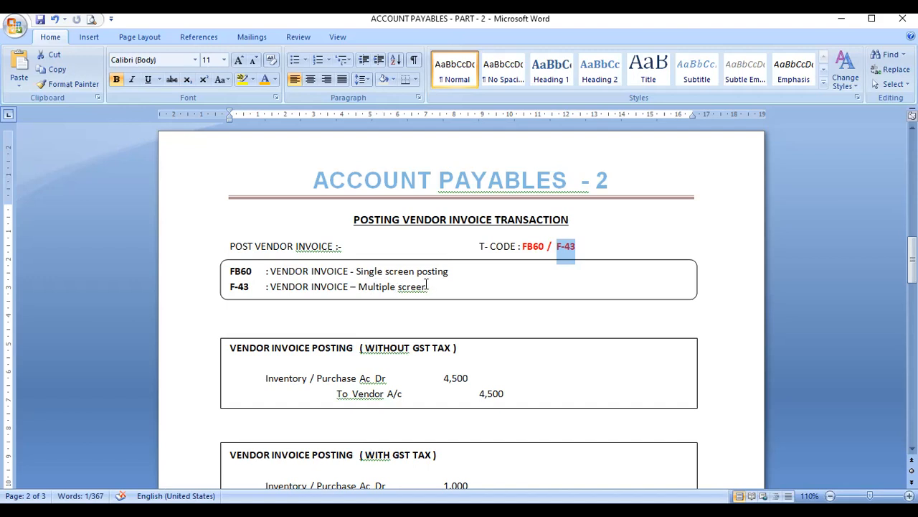
{"action": "scroll", "coordinate": [426, 285], "scroll_direction": "down", "scroll_amount": 2}
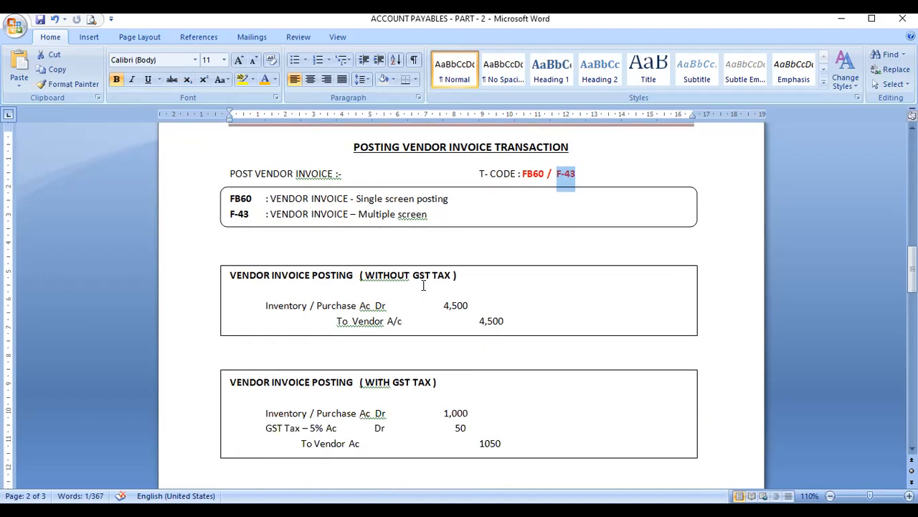
Step: Scroll the Word notes to the WITH GST TAX example and its 1,000 purchase amount
{"action": "scroll", "coordinate": [424, 286], "scroll_direction": "down", "scroll_amount": 2}
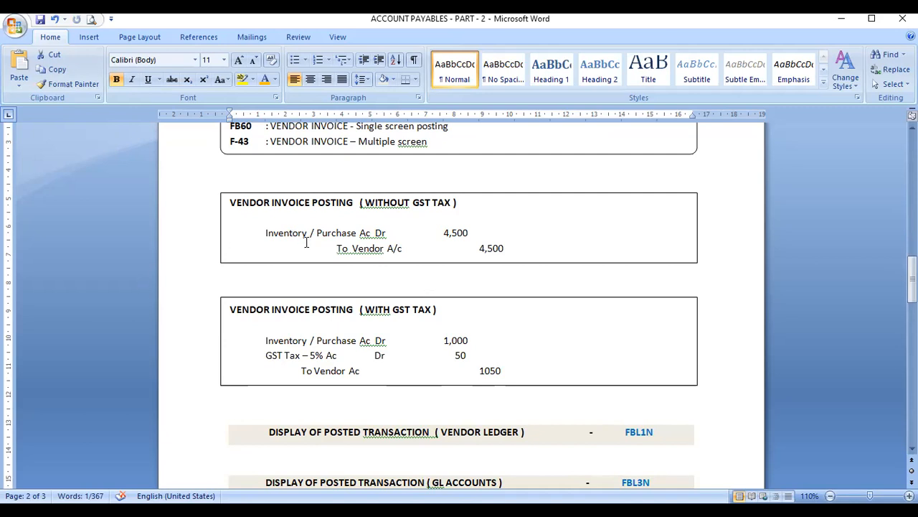
{"action": "left_click", "coordinate": [588, 226]}
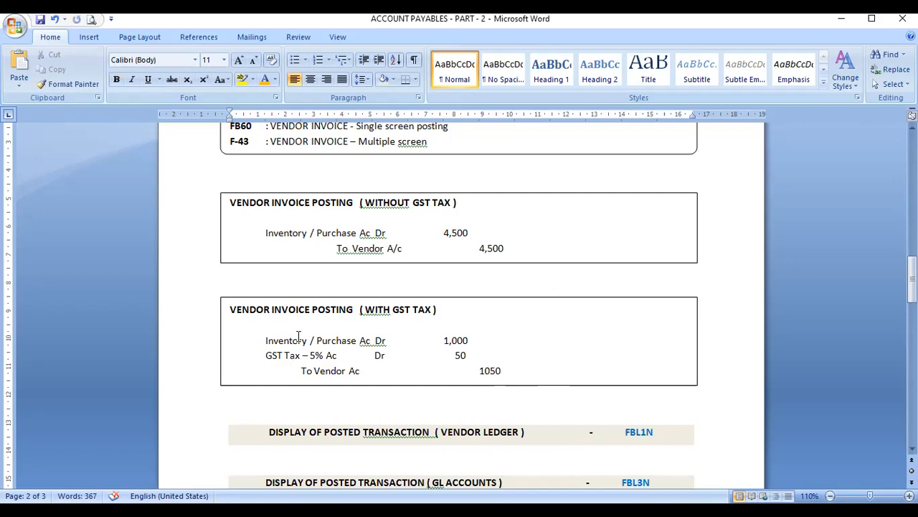
{"action": "left_click", "coordinate": [497, 340]}
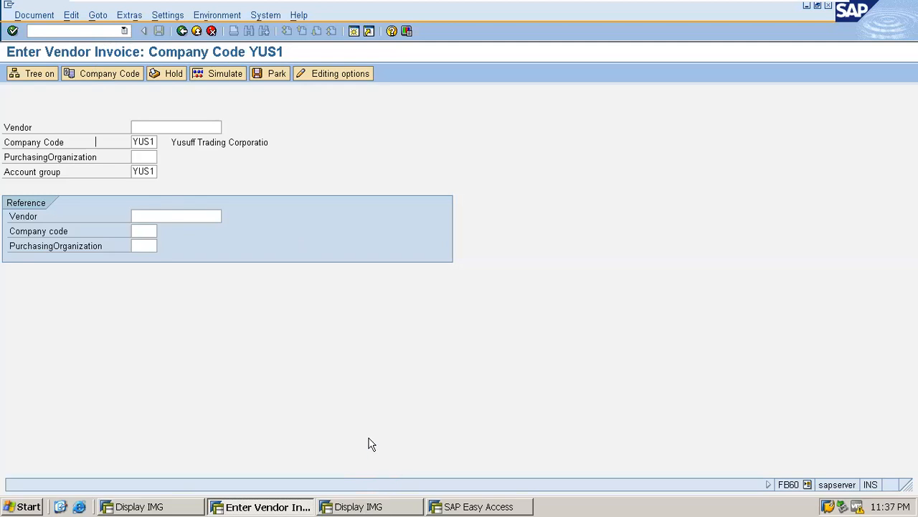
Step: Confirm company code YUS1 and pick SAMPLE TRADING COMPANY as vendor from the vendor search list
{"action": "key", "text": "Return"}
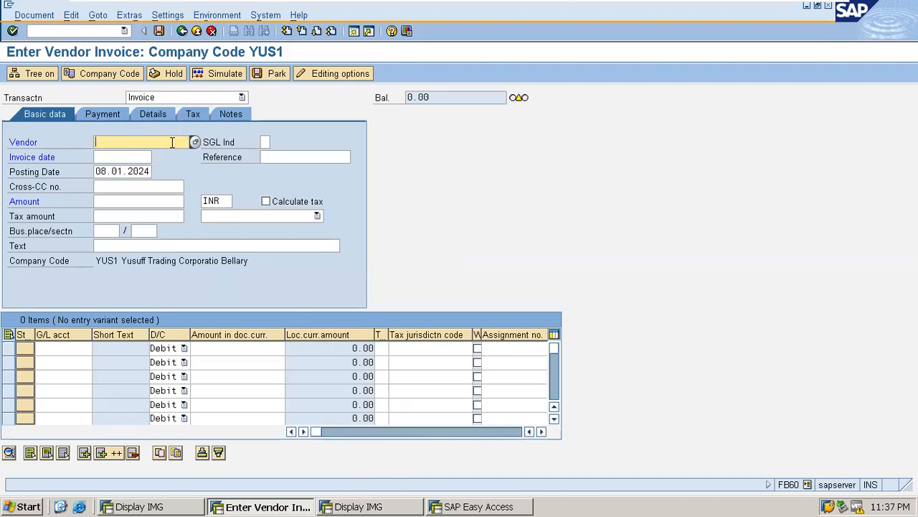
{"action": "key", "text": "F4"}
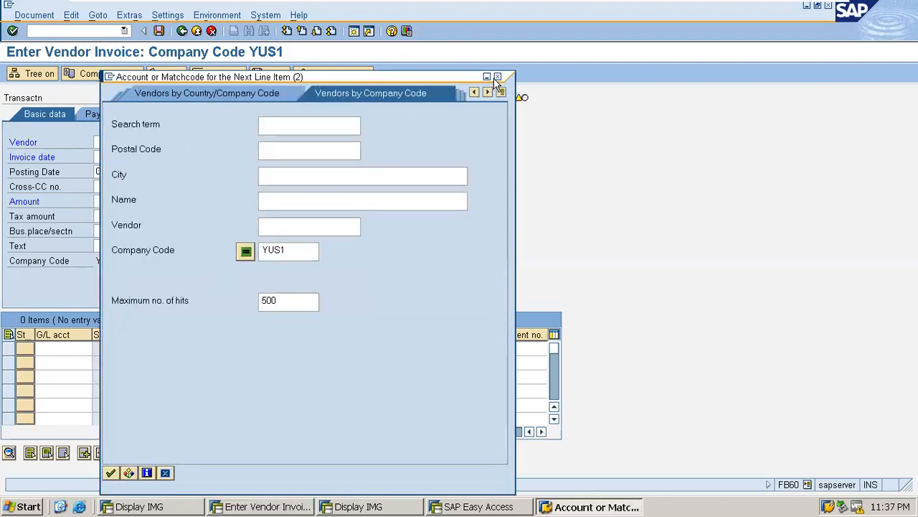
{"action": "left_click", "coordinate": [497, 77]}
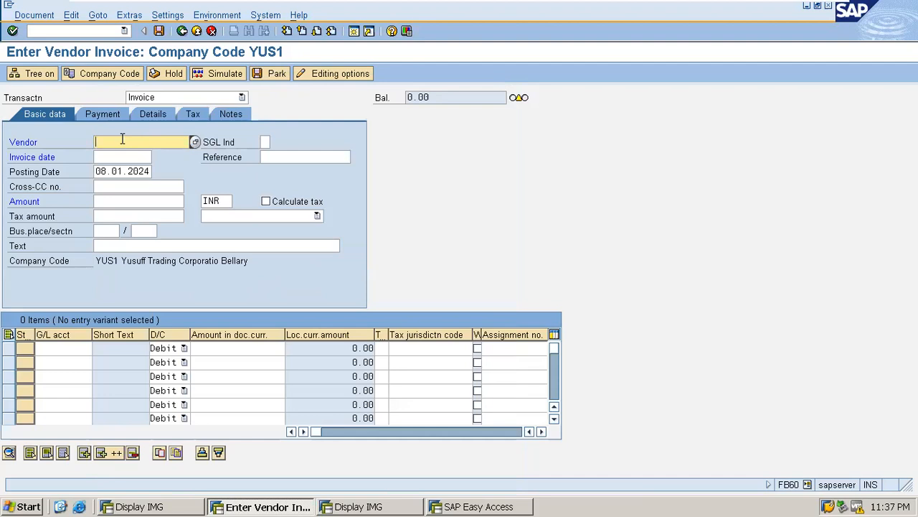
{"action": "left_click", "coordinate": [195, 143]}
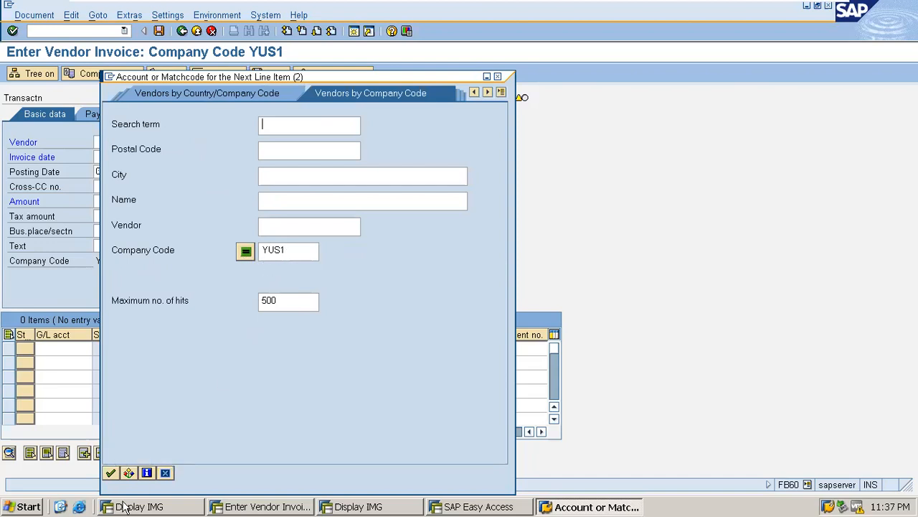
{"action": "left_click", "coordinate": [111, 475]}
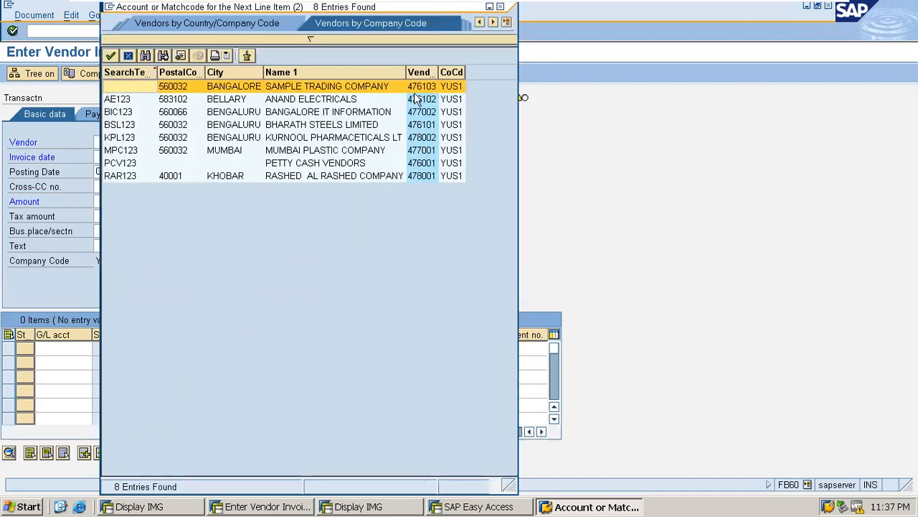
{"action": "left_click", "coordinate": [418, 71]}
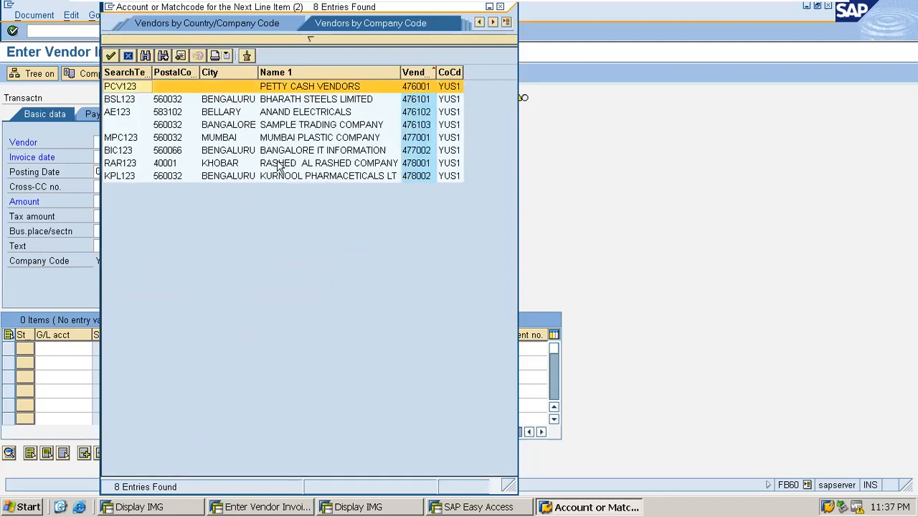
{"action": "left_click", "coordinate": [286, 125]}
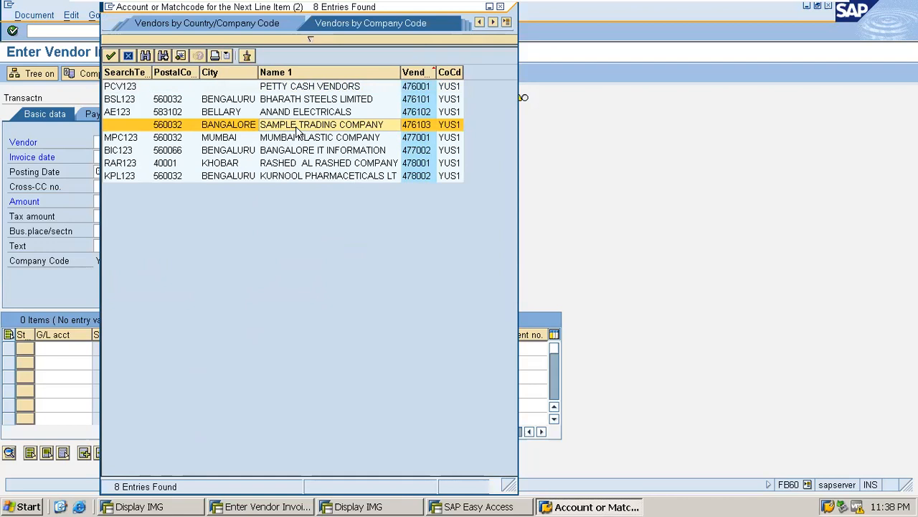
{"action": "double_click", "coordinate": [300, 126]}
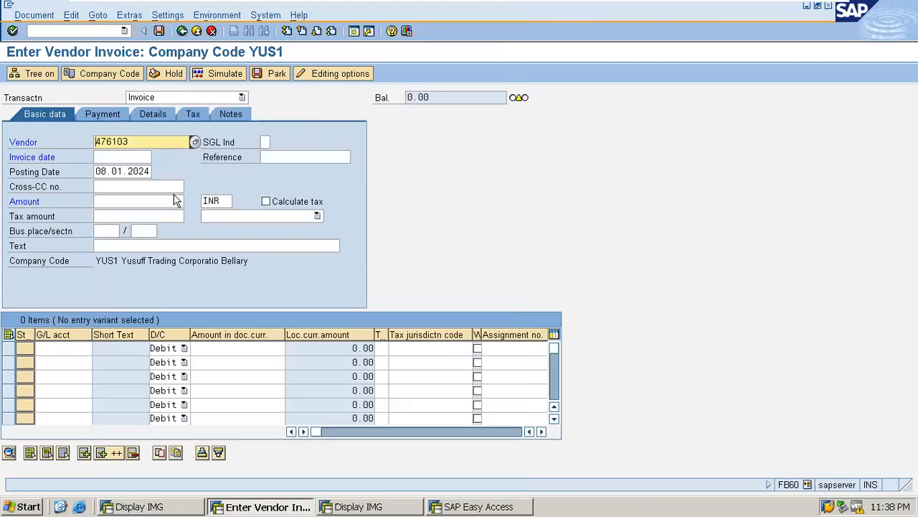
Step: Enter invoice date 01.12.2023, posting date 01122023 and amount 1050
{"action": "left_click", "coordinate": [118, 157]}
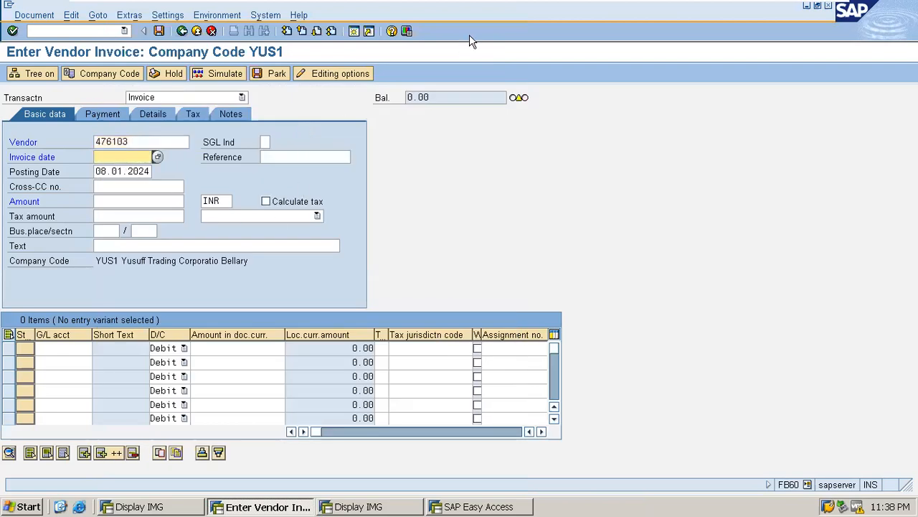
{"action": "type", "text": "01.12.2023"}
{"action": "key", "text": "Tab"}
{"action": "key", "text": "Tab"}
{"action": "type", "text": "01122023"}
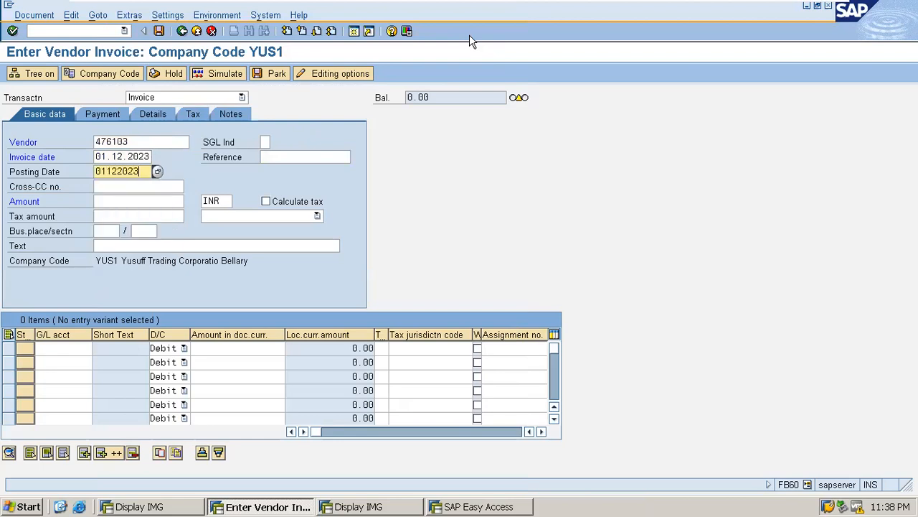
{"action": "key", "text": "Tab"}
{"action": "key", "text": "Tab"}
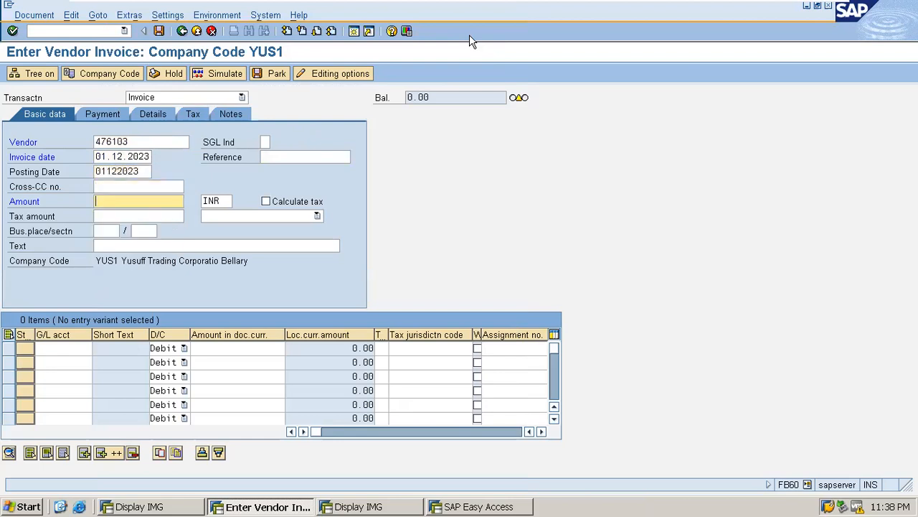
{"action": "type", "text": "10"}
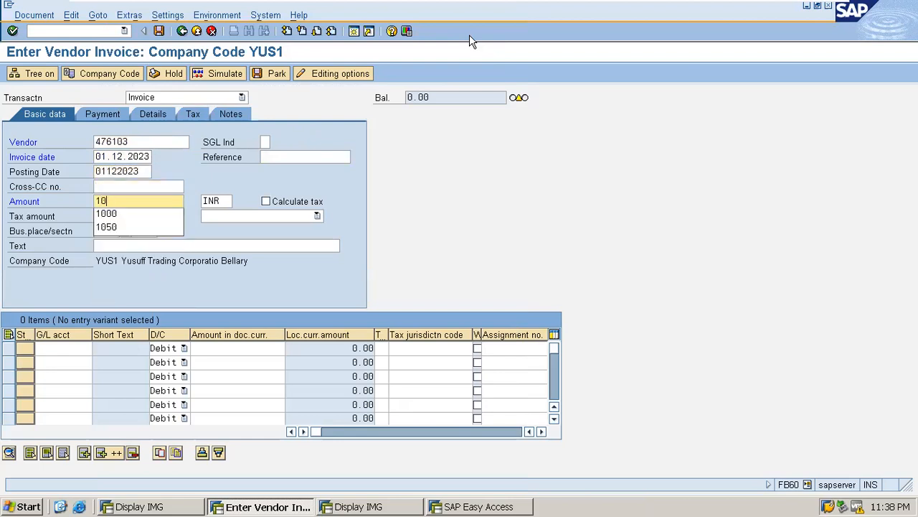
{"action": "type", "text": "50"}
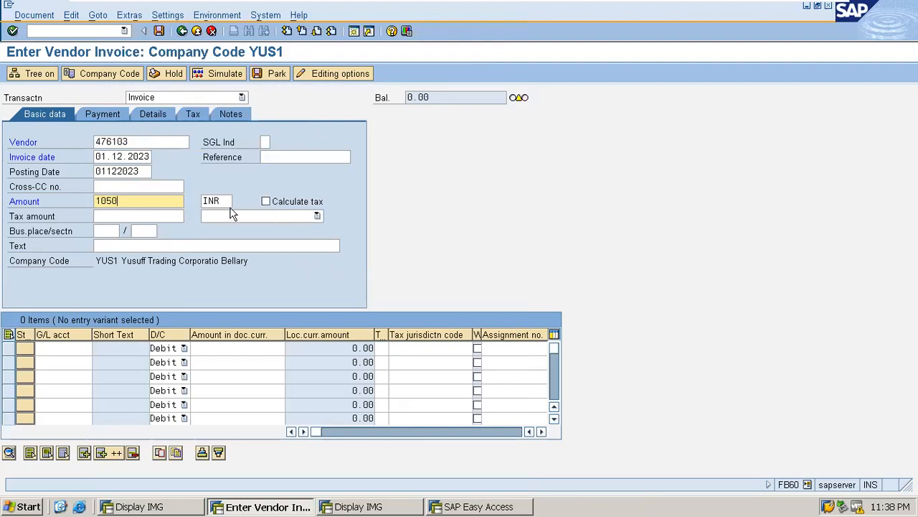
Step: Enter the header text 'Vendor Invoice Posting - YUS1'
{"action": "left_click", "coordinate": [117, 246]}
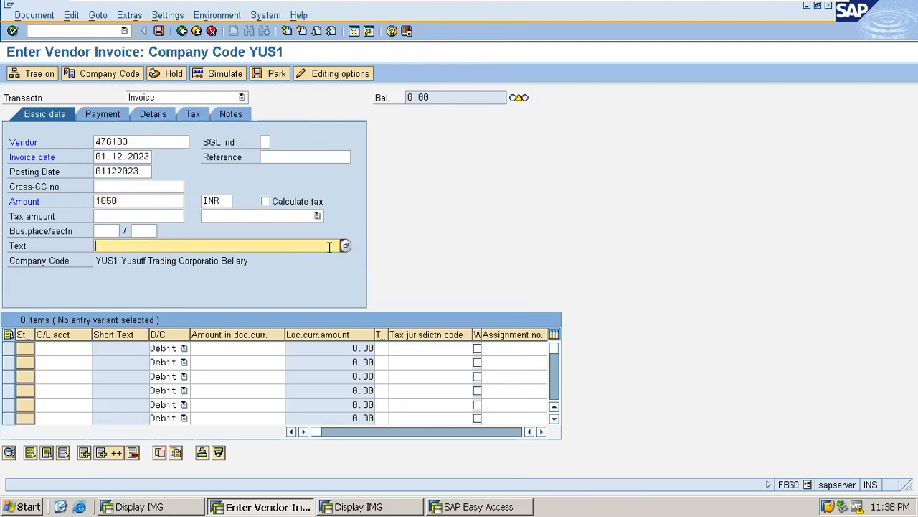
{"action": "type", "text": "Vend"}
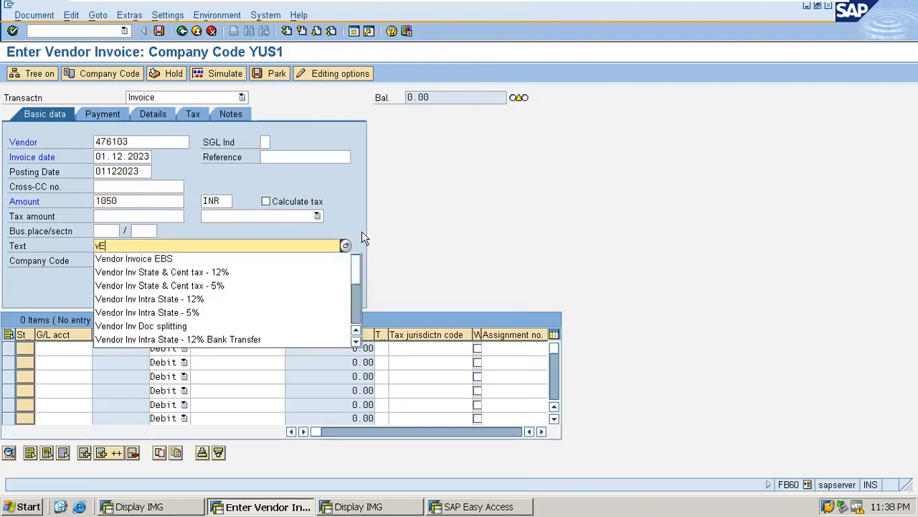
{"action": "type", "text": "or Invoive"}
{"action": "key", "text": "BackSpace"}
{"action": "key", "text": "BackSpace"}
{"action": "key", "text": "BackSpace"}
{"action": "type", "text": "c"}
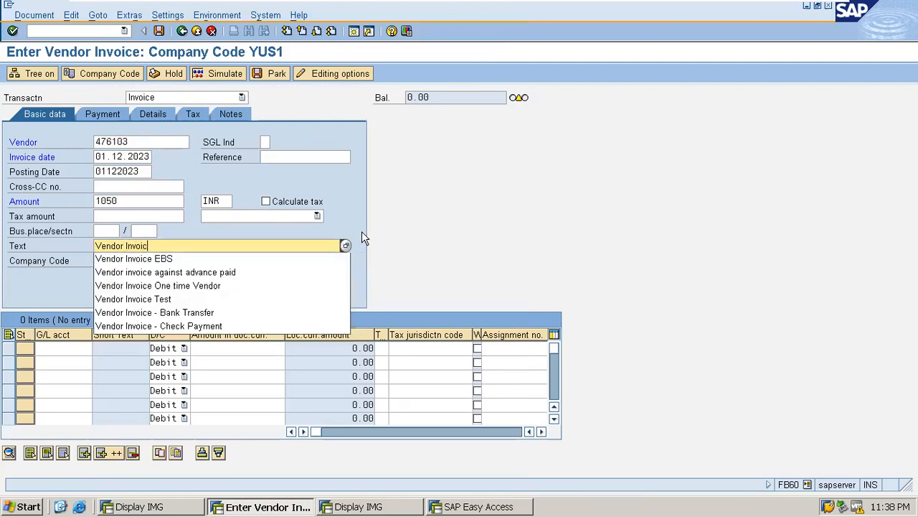
{"action": "type", "text": "e Posting "}
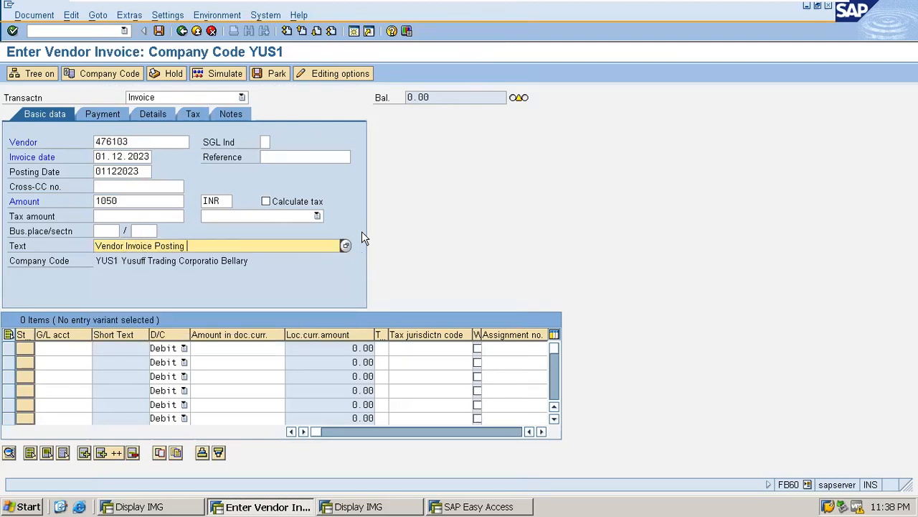
{"action": "type", "text": "- YUS1"}
Step: Put G/L account 15101 Purchase Account on the first line, found via the account search
{"action": "left_click", "coordinate": [51, 347]}
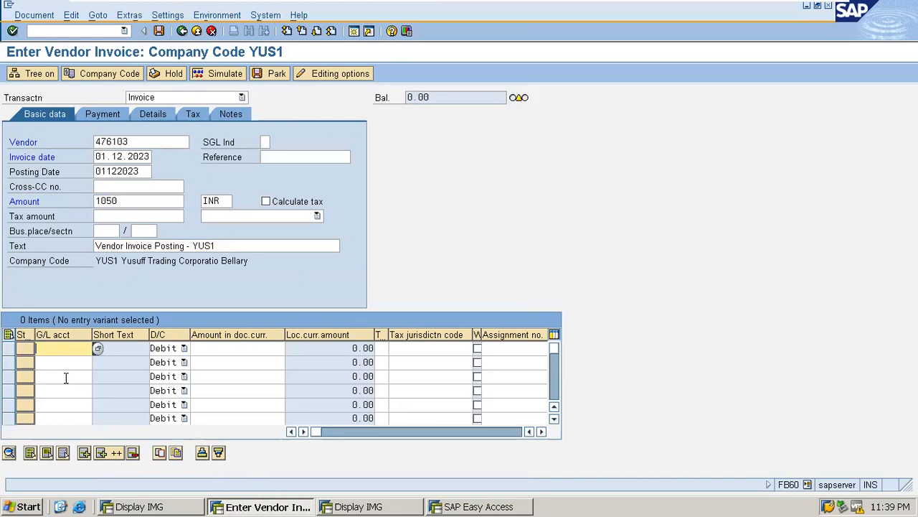
{"action": "left_click", "coordinate": [98, 348]}
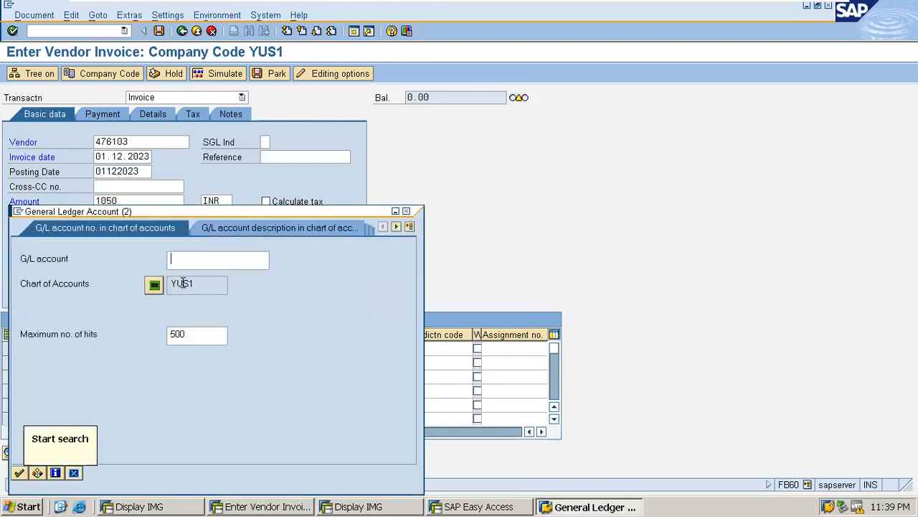
{"action": "left_click", "coordinate": [19, 472]}
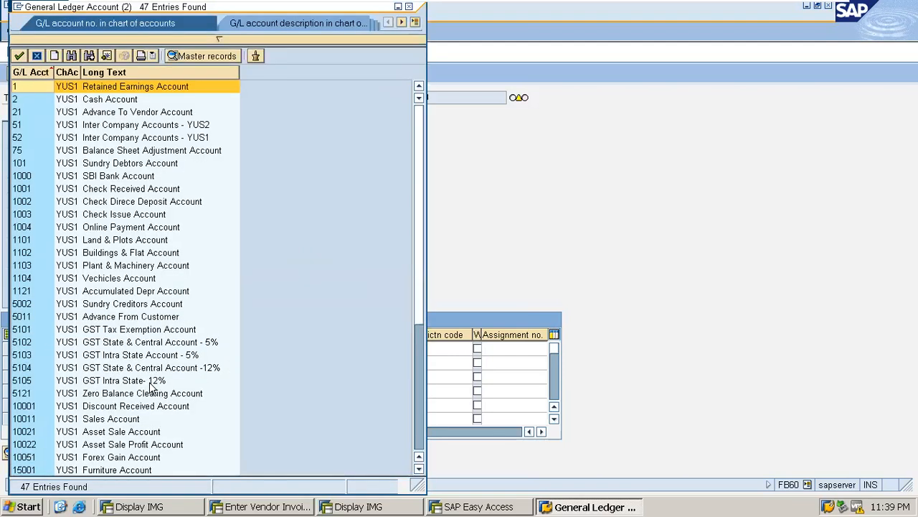
{"action": "left_click", "coordinate": [127, 72]}
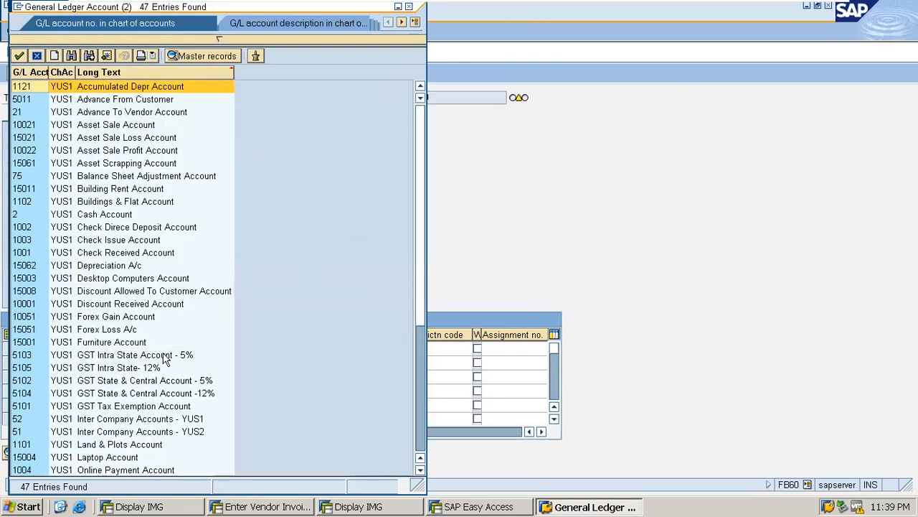
{"action": "scroll", "coordinate": [164, 359], "scroll_direction": "down", "scroll_amount": 2}
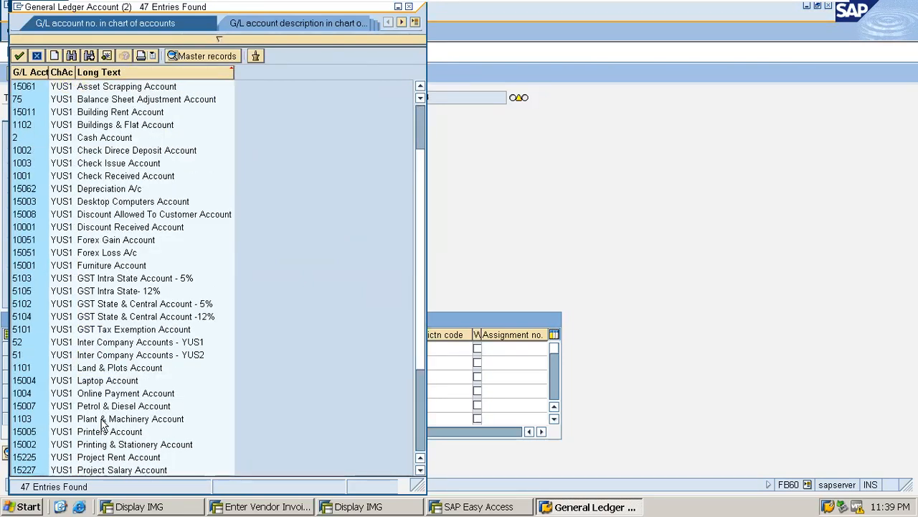
{"action": "scroll", "coordinate": [134, 433], "scroll_direction": "down", "scroll_amount": 3}
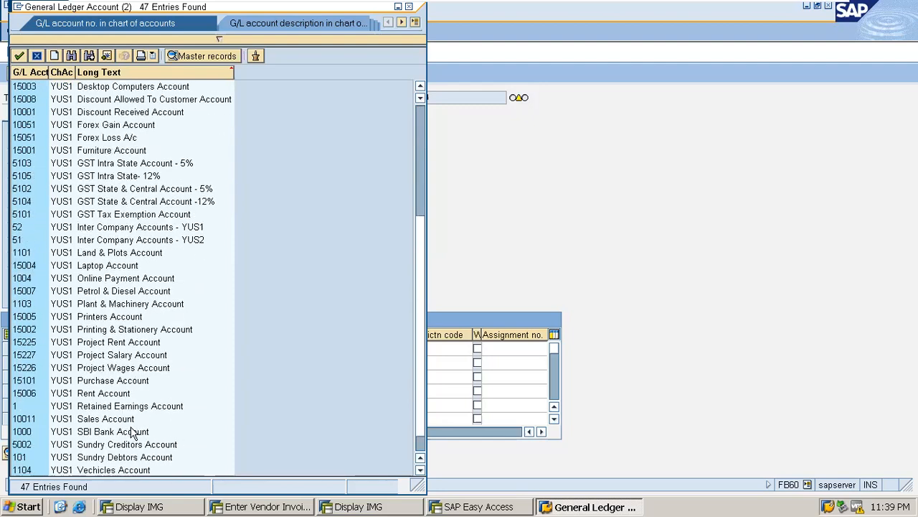
{"action": "left_click", "coordinate": [108, 382]}
{"action": "double_click", "coordinate": [109, 382]}
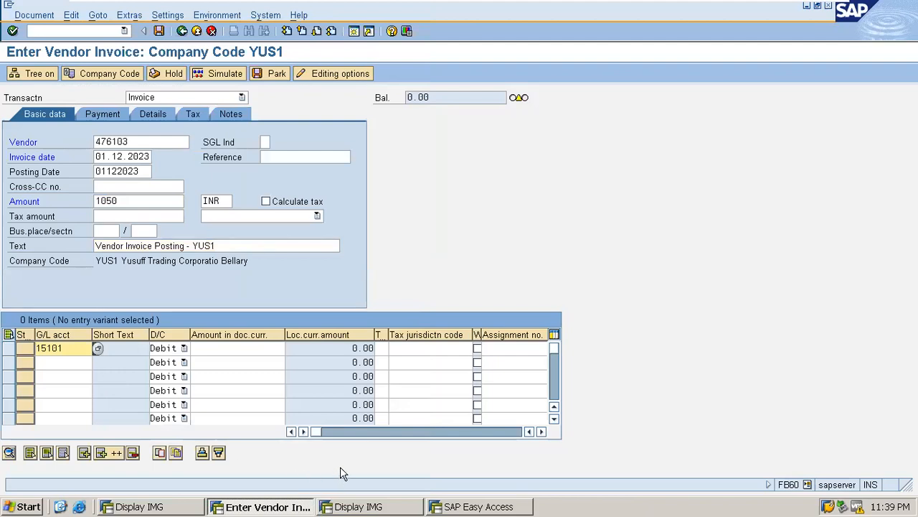
Step: Set the invoice total and the 15101 line amount to 4,500.00, confirming warnings until balance is 0.00
{"action": "key", "text": "Tab"}
{"action": "key", "text": "Tab"}
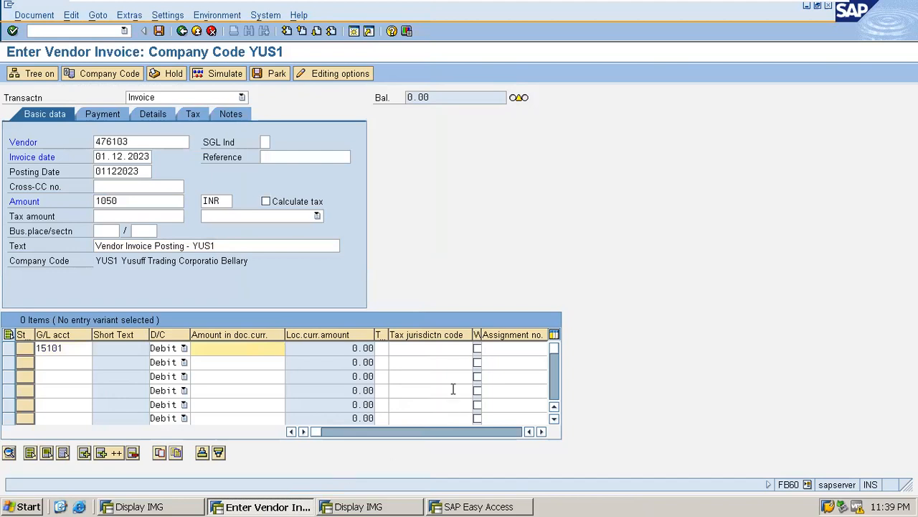
{"action": "type", "text": "105"}
{"action": "left_click", "coordinate": [117, 201]}
{"action": "double_click", "coordinate": [117, 201]}
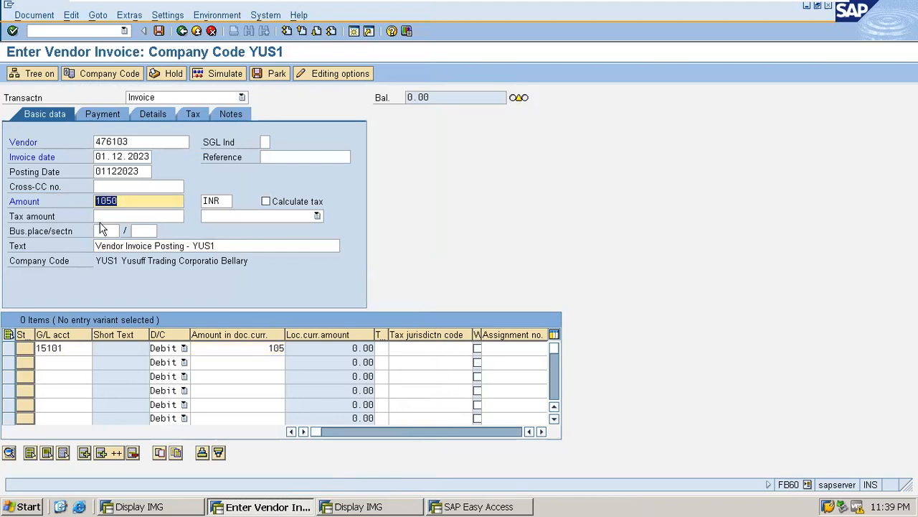
{"action": "type", "text": "4500"}
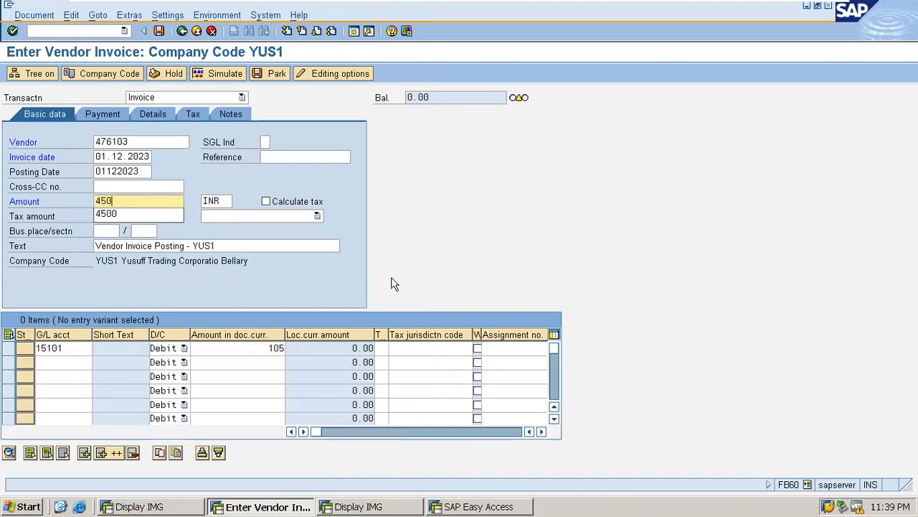
{"action": "double_click", "coordinate": [272, 348]}
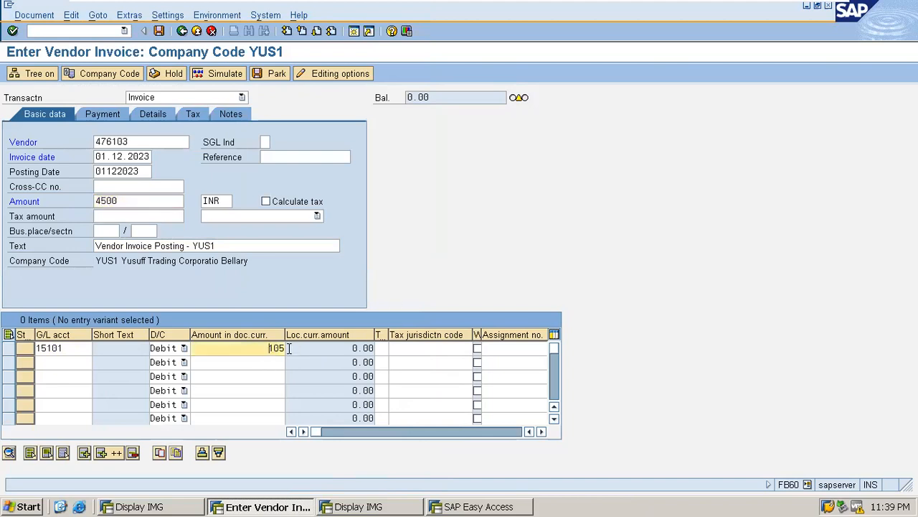
{"action": "type", "text": "4500"}
{"action": "key", "text": "Return"}
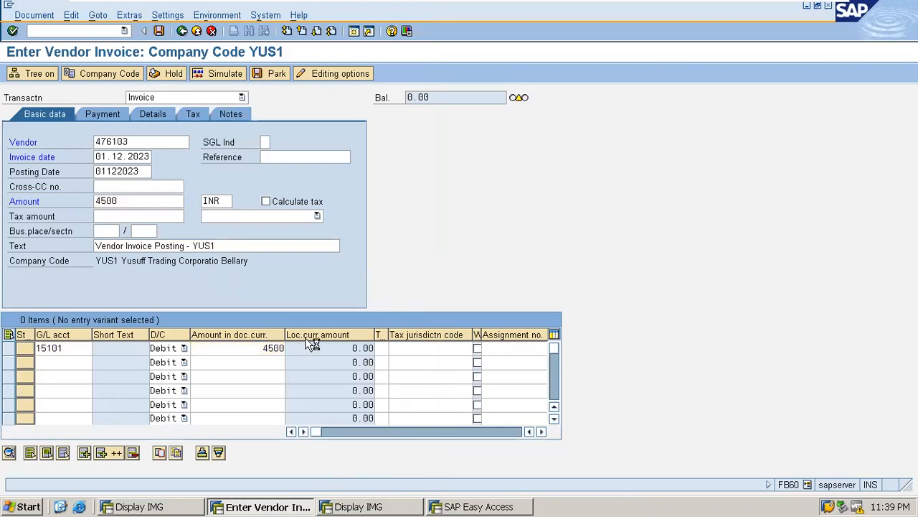
{"action": "key", "text": "Return"}
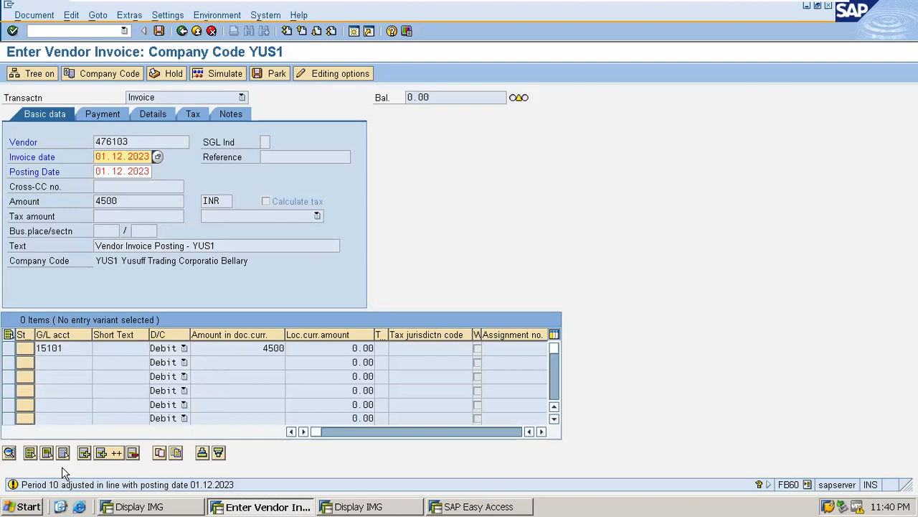
{"action": "left_click", "coordinate": [102, 413]}
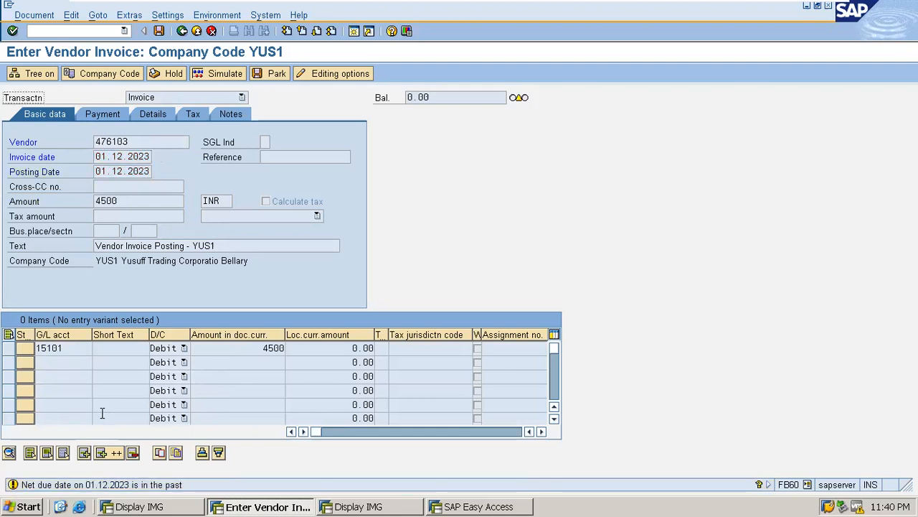
{"action": "key", "text": "Return"}
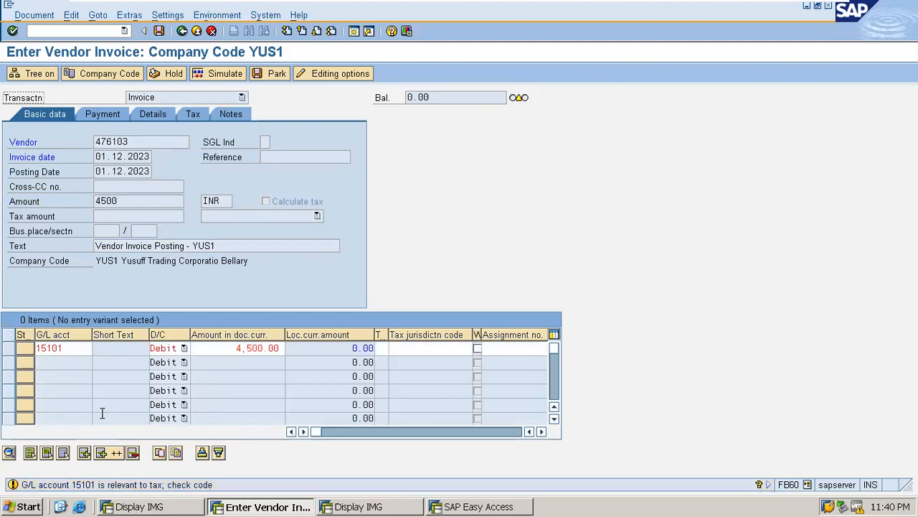
{"action": "key", "text": "Return"}
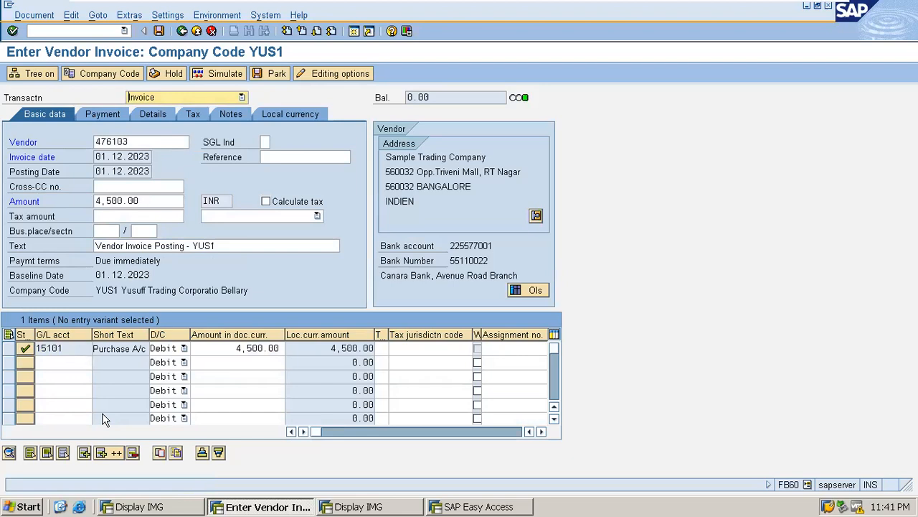
Step: Simulate the posting: 4,500.00 credited to vendor 476103, 4,500.00 debited to 15101
{"action": "mouse_move", "coordinate": [190, 6]}
{"action": "left_click", "coordinate": [216, 76]}
{"action": "left_click", "coordinate": [220, 78]}
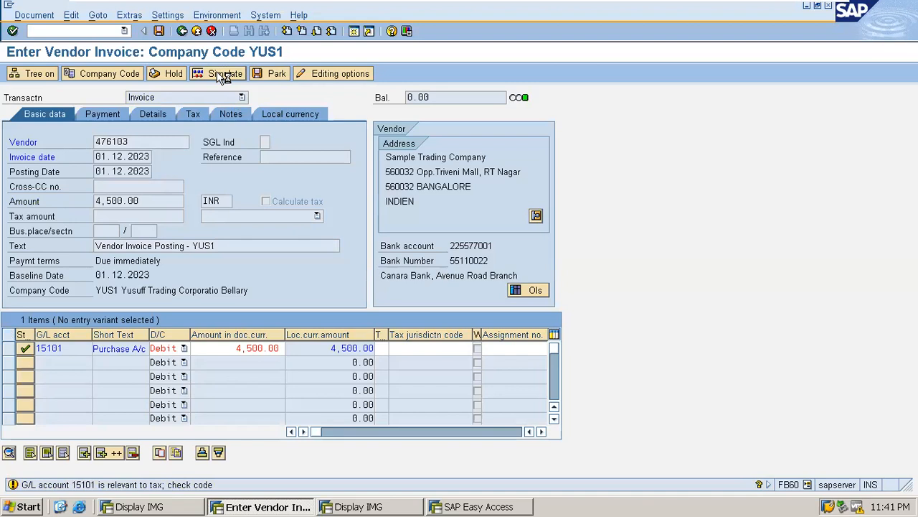
{"action": "left_click", "coordinate": [223, 75]}
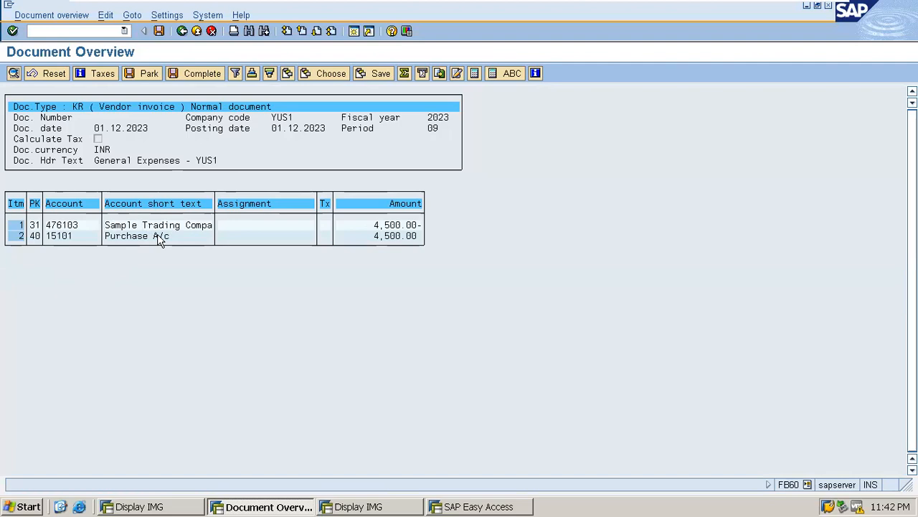
Step: Post the 4,500 INR vendor invoice and switch to the SAP Easy Access window
{"action": "left_click", "coordinate": [159, 32]}
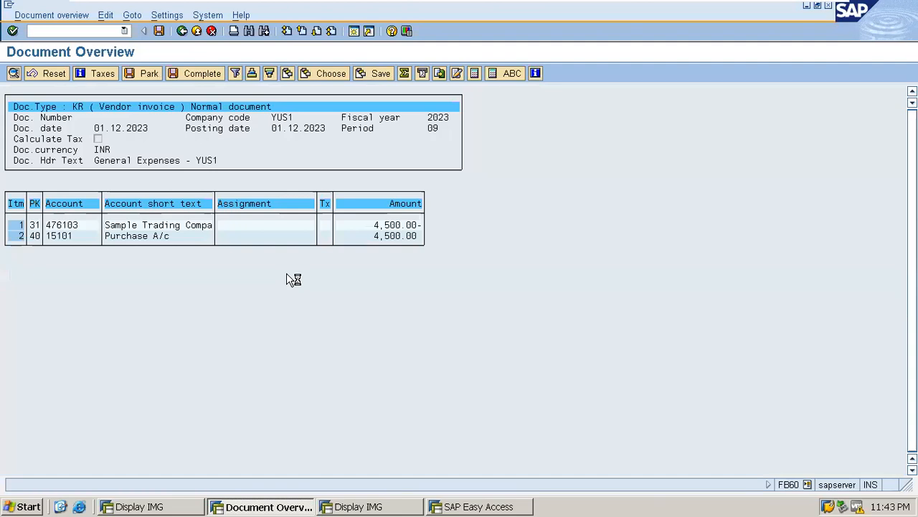
{"action": "left_click", "coordinate": [361, 508]}
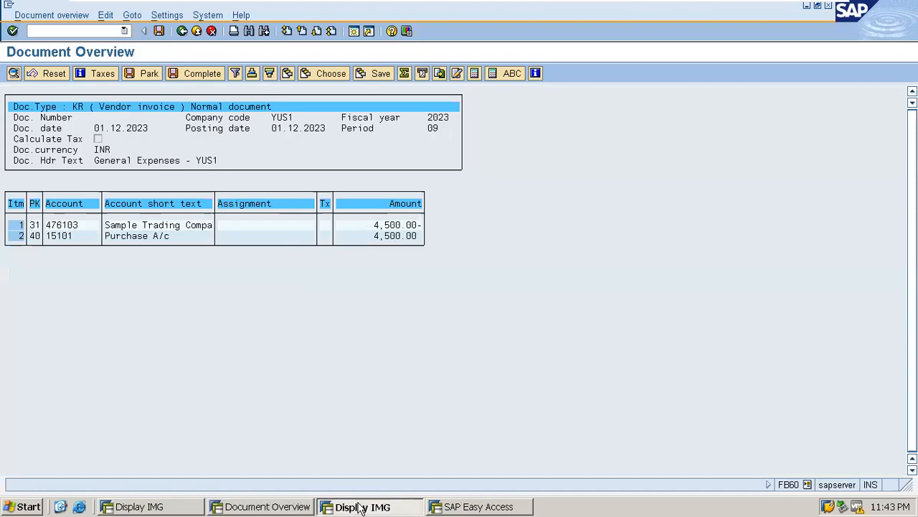
{"action": "left_click", "coordinate": [480, 506]}
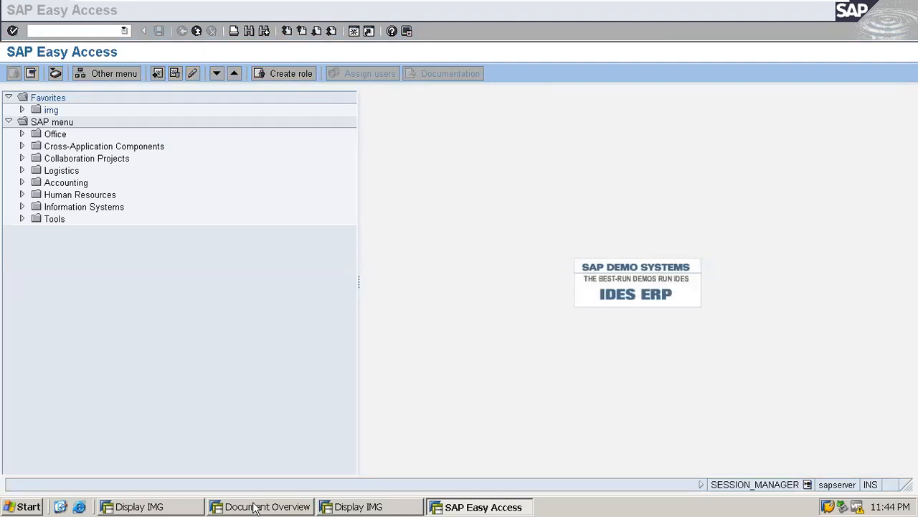
Step: Return to the blank Enter Vendor Invoice window showing document 4056 posted in YUS1
{"action": "left_click", "coordinate": [256, 507]}
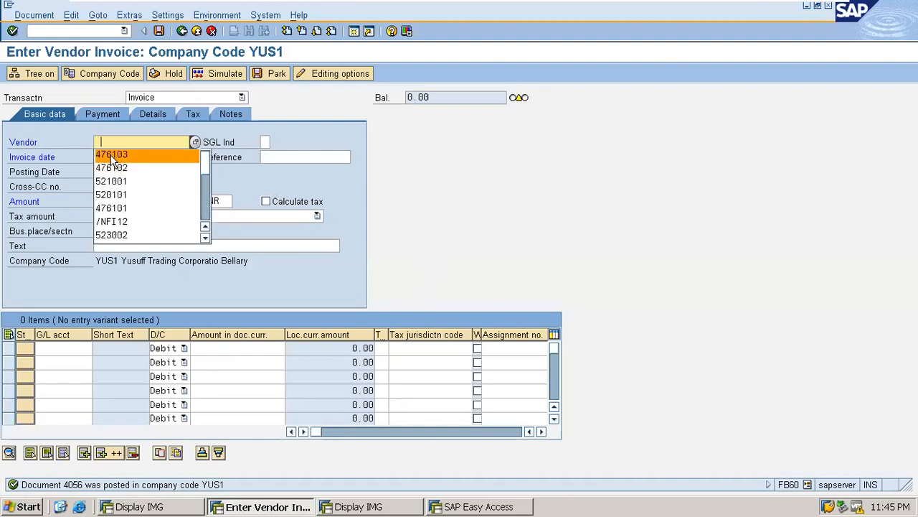
Step: Enter vendor 476103, invoice and posting dates 02.12.2023, and amount 1050
{"action": "left_click", "coordinate": [112, 156]}
{"action": "key", "text": "Return"}
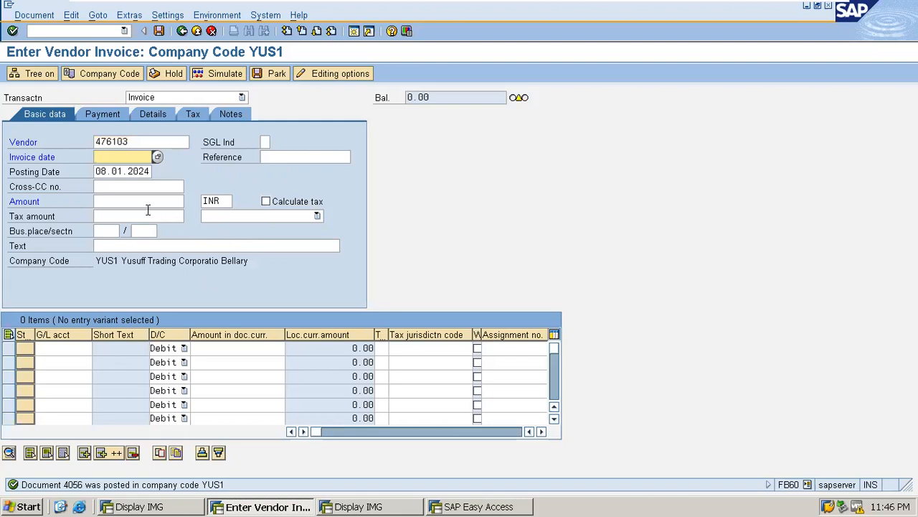
{"action": "type", "text": "0212"}
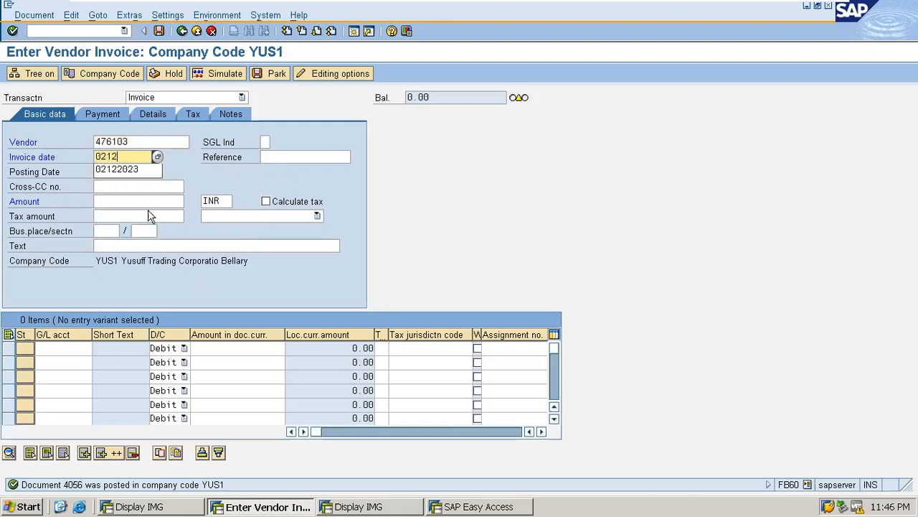
{"action": "type", "text": "2023"}
{"action": "key", "text": "Tab"}
{"action": "type", "text": "0"}
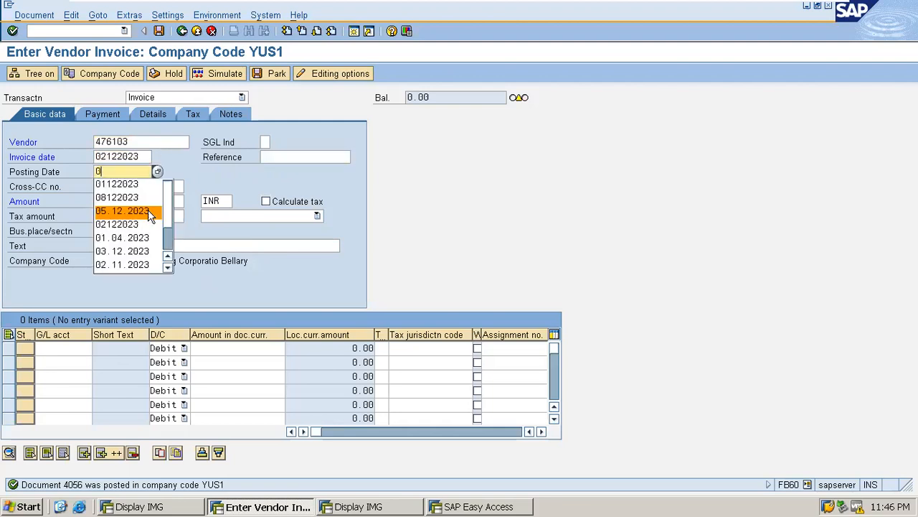
{"action": "type", "text": "212"}
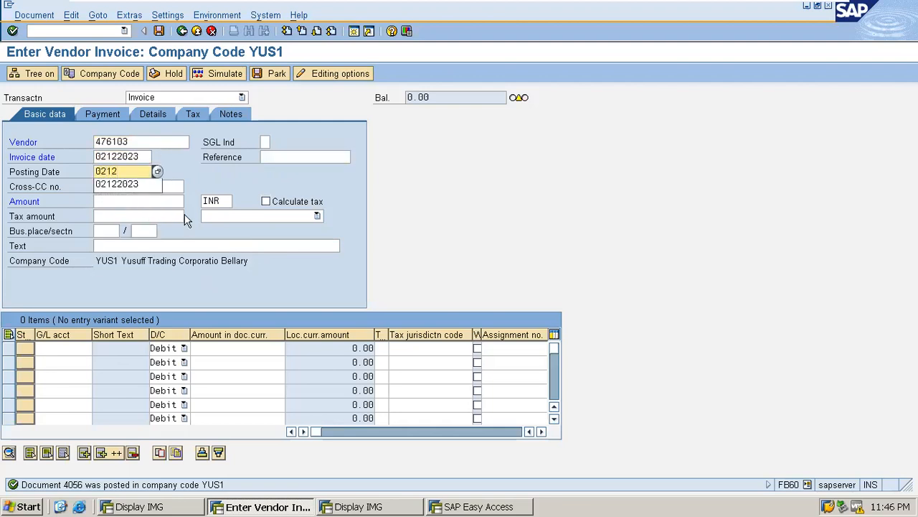
{"action": "left_click", "coordinate": [123, 184]}
{"action": "left_click", "coordinate": [123, 202]}
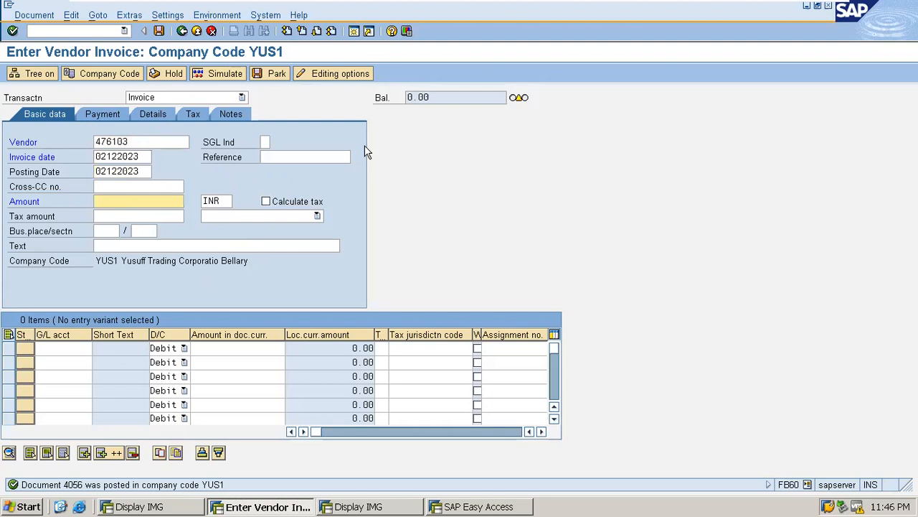
{"action": "type", "text": "1050"}
Step: Turn on Calculate tax and choose GST tax code I1 (5%)
{"action": "left_click", "coordinate": [266, 202]}
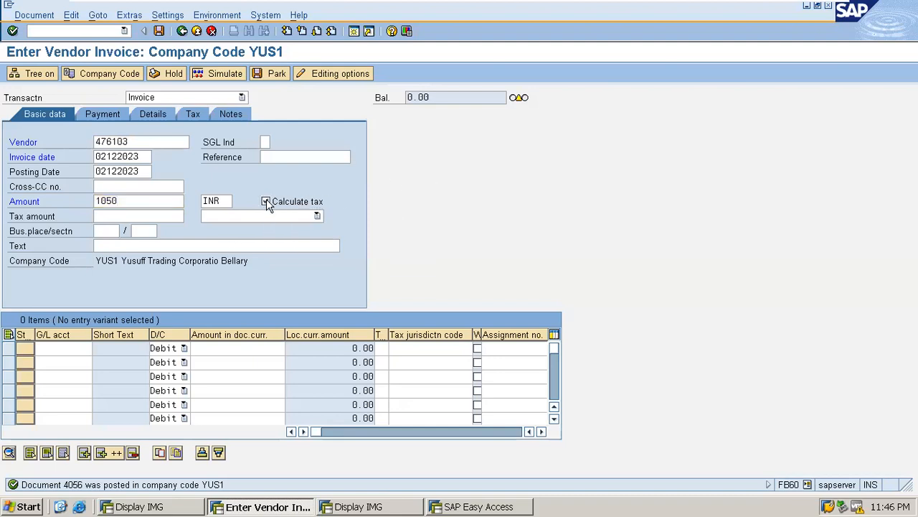
{"action": "key", "text": "Return"}
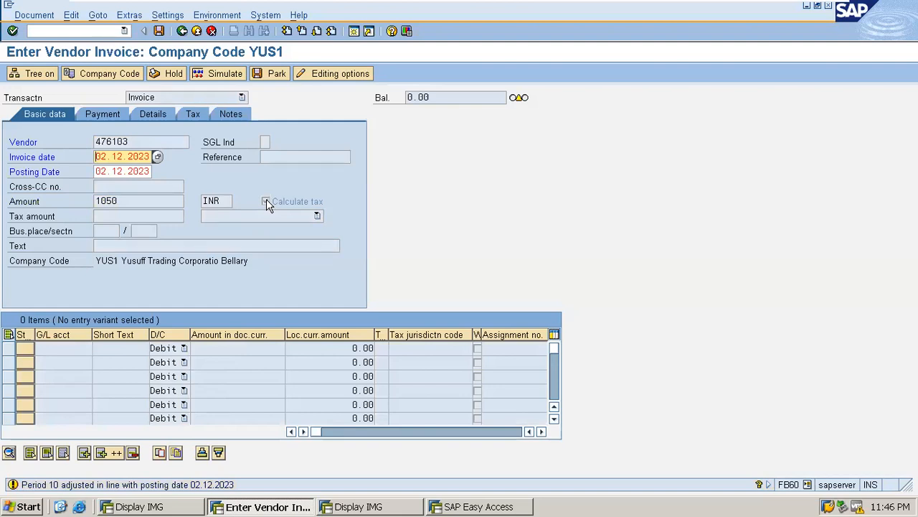
{"action": "key", "text": "Return"}
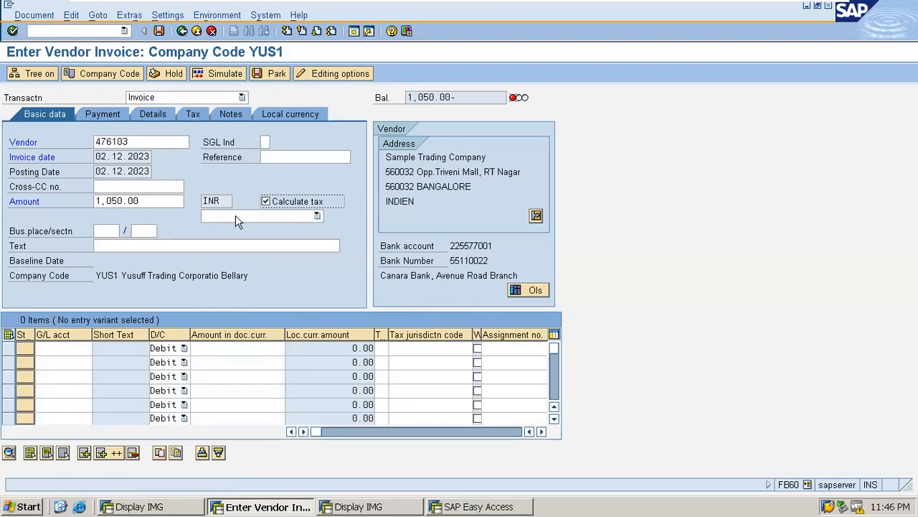
{"action": "left_click", "coordinate": [317, 217]}
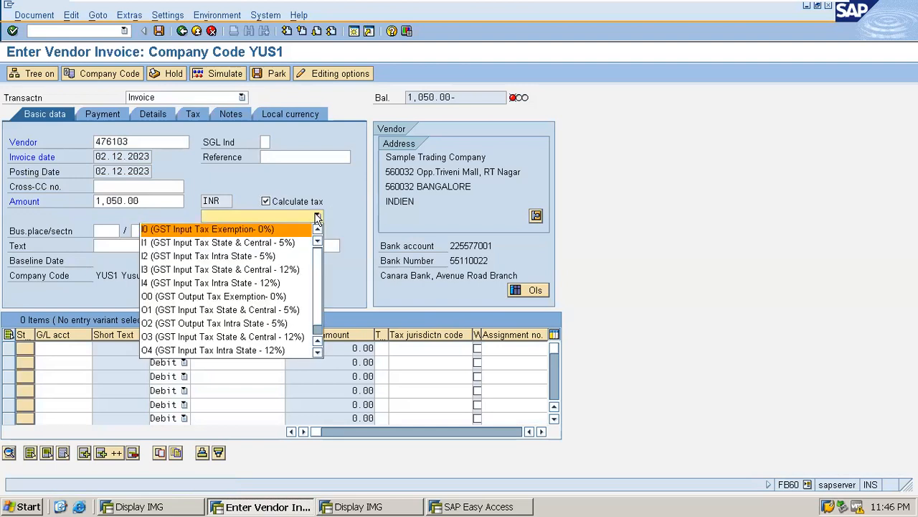
{"action": "left_click", "coordinate": [232, 243]}
Step: Change the invoice text to 'Vendor Invoice Posting with GST - YUS1'
{"action": "left_click", "coordinate": [180, 245]}
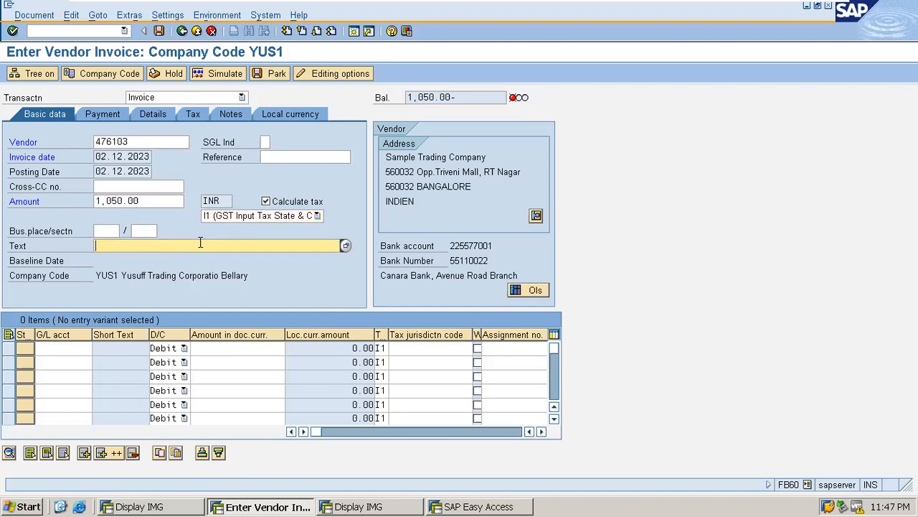
{"action": "left_click", "coordinate": [200, 244]}
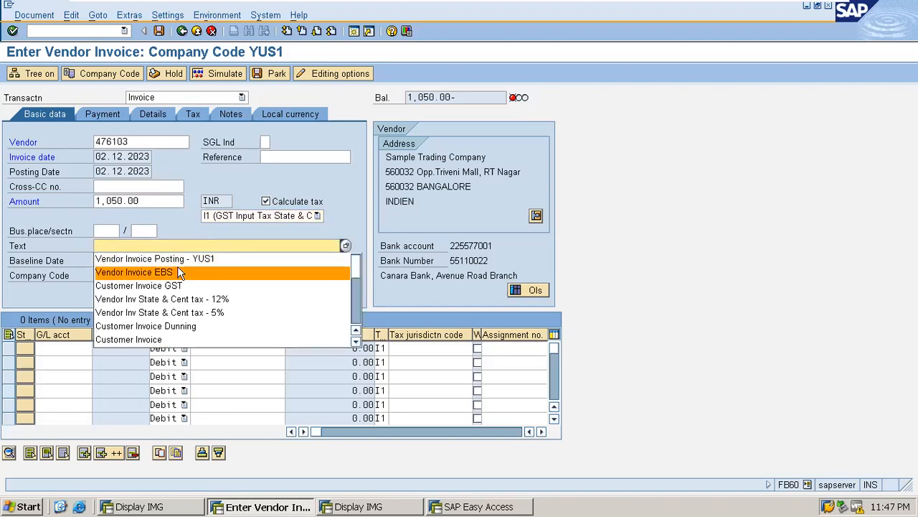
{"action": "left_click", "coordinate": [180, 259]}
{"action": "left_click", "coordinate": [188, 244]}
{"action": "key", "text": "BackSpace"}
{"action": "type", "text": "WIT"}
{"action": "key", "text": "BackSpace"}
{"action": "key", "text": "BackSpace"}
{"action": "key", "text": "BackSpace"}
{"action": "type", "text": "with"}
{"action": "type", "text": " GST"}
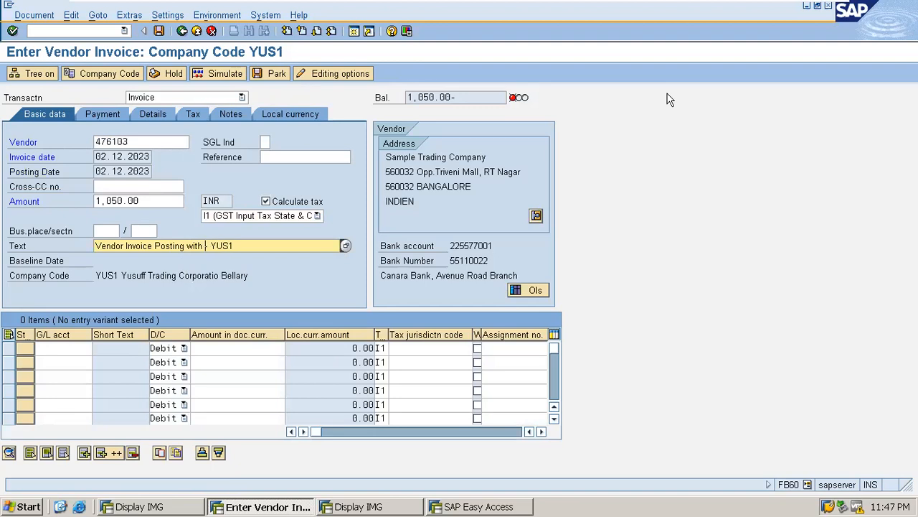
{"action": "type", "text": " -"}
Step: Pick Purchase Account 15101 from the G/L search for the first line and enter 1,050.00
{"action": "left_click", "coordinate": [65, 347]}
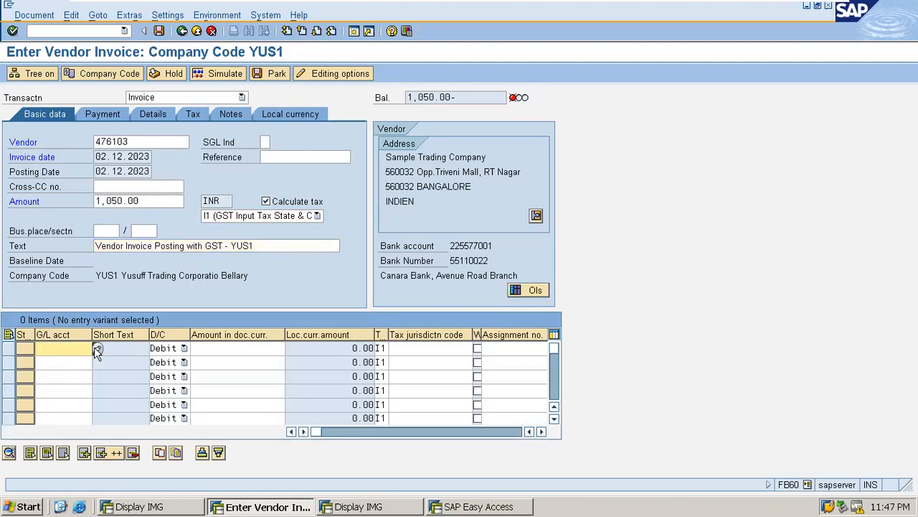
{"action": "left_click", "coordinate": [98, 348]}
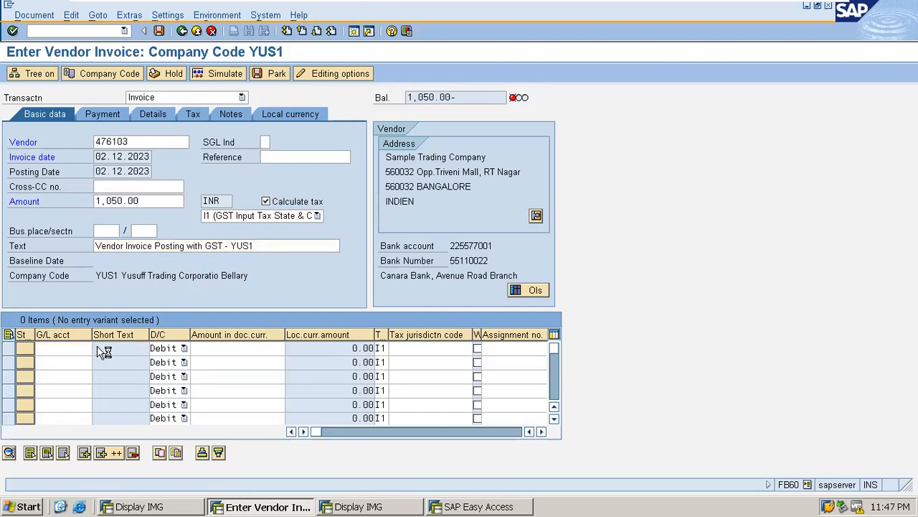
{"action": "left_click", "coordinate": [19, 472]}
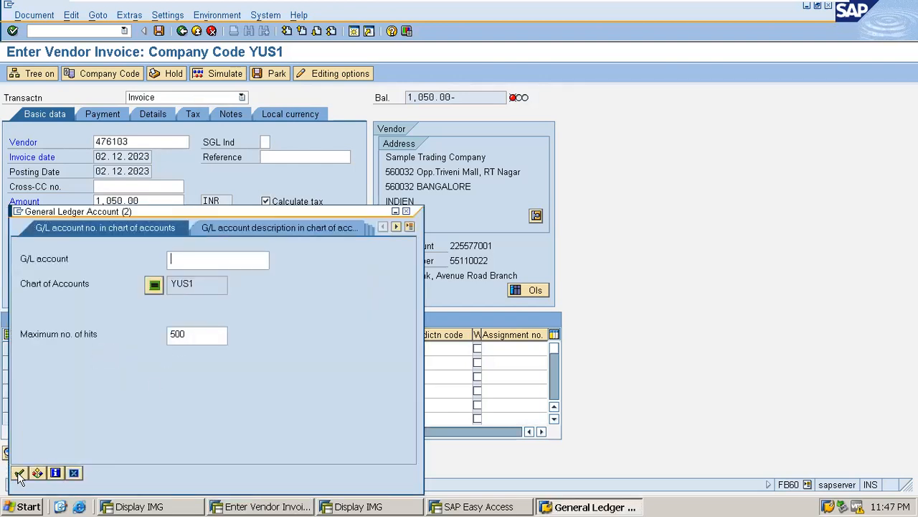
{"action": "scroll", "coordinate": [119, 322], "scroll_direction": "down", "scroll_amount": 5}
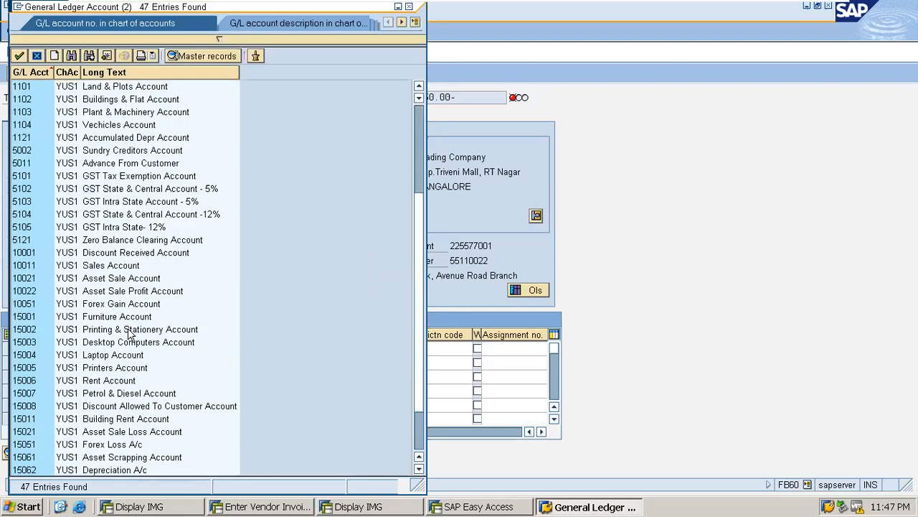
{"action": "left_click", "coordinate": [117, 71]}
{"action": "scroll", "coordinate": [165, 323], "scroll_direction": "down", "scroll_amount": 5}
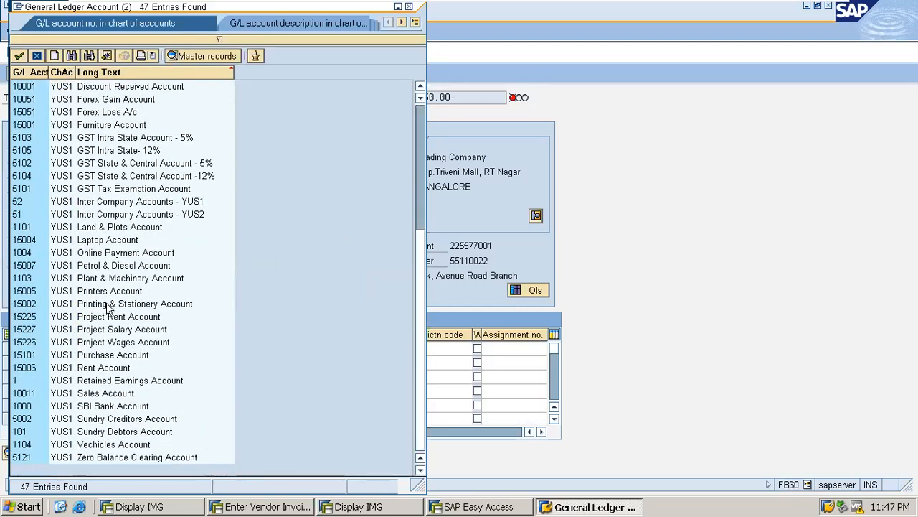
{"action": "double_click", "coordinate": [95, 354]}
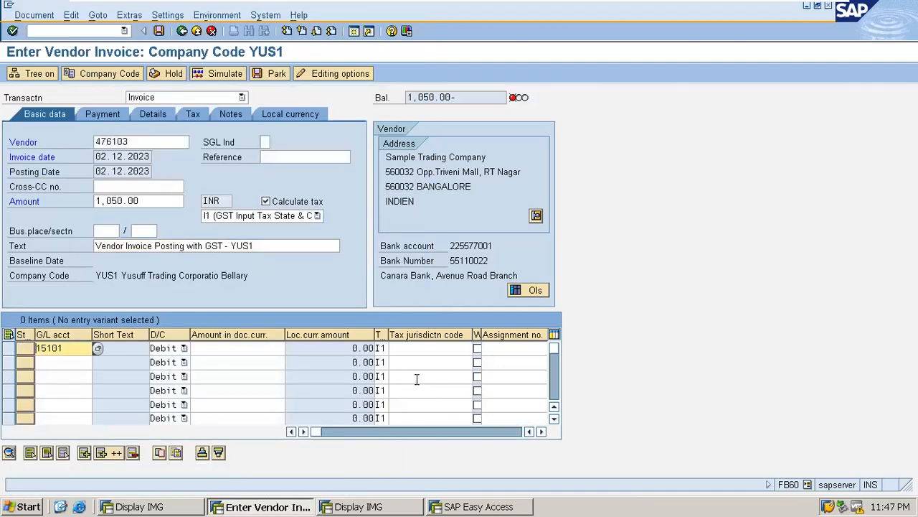
{"action": "key", "text": "Tab"}
{"action": "key", "text": "Tab"}
{"action": "type", "text": "1050"}
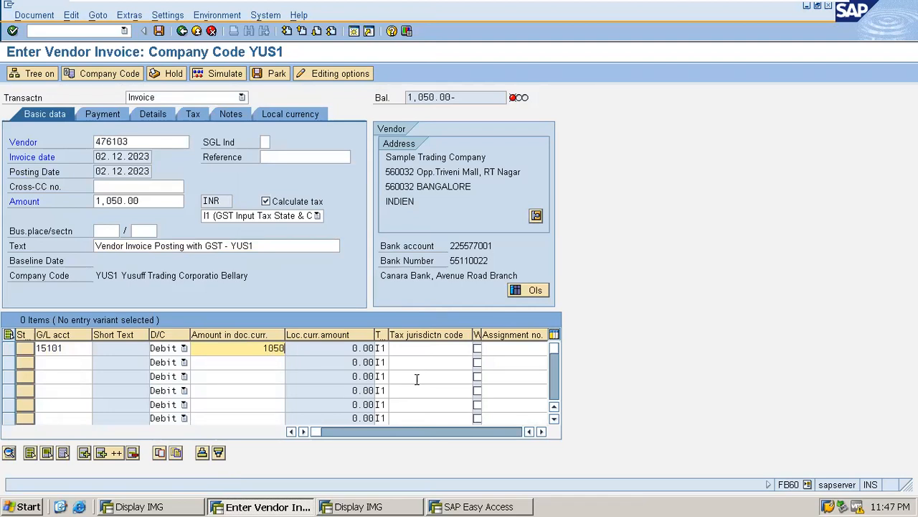
{"action": "key", "text": "Return"}
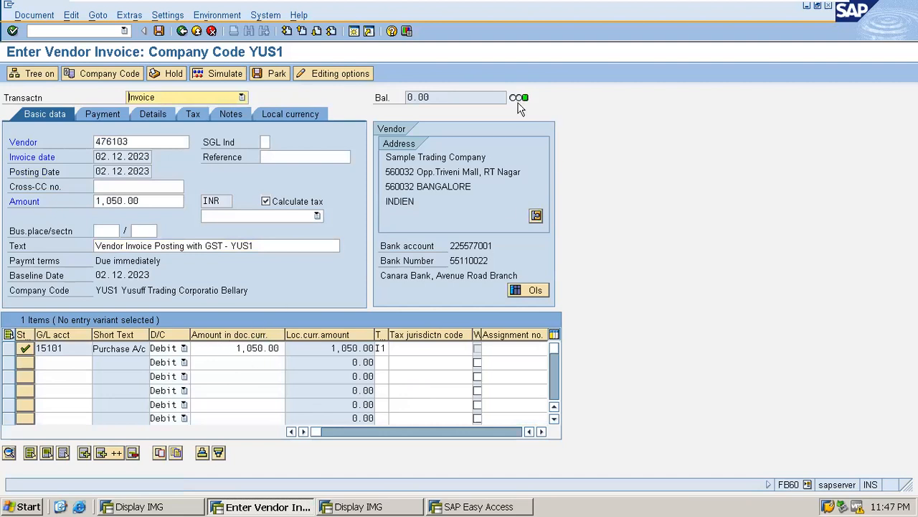
{"action": "mouse_move", "coordinate": [518, 106]}
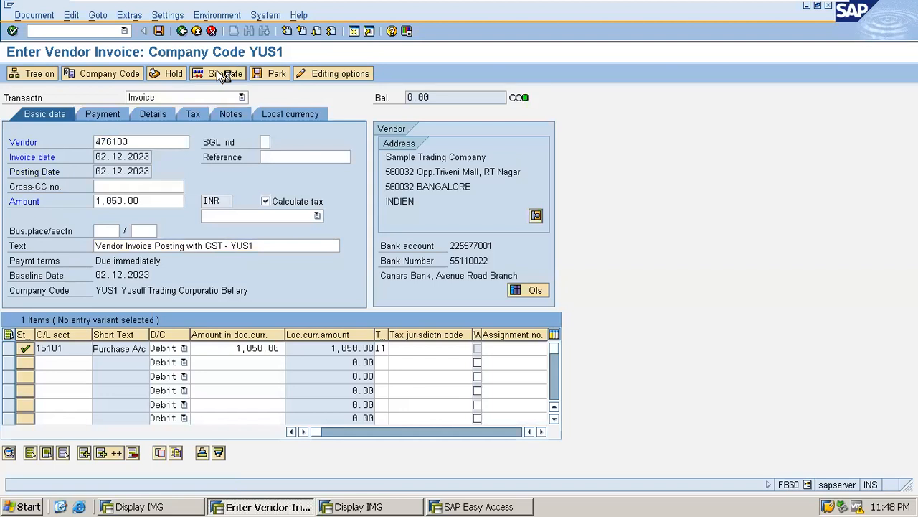
Step: Simulate the invoice's four line items, then post it as document 4057 in YUS1
{"action": "left_click", "coordinate": [224, 74]}
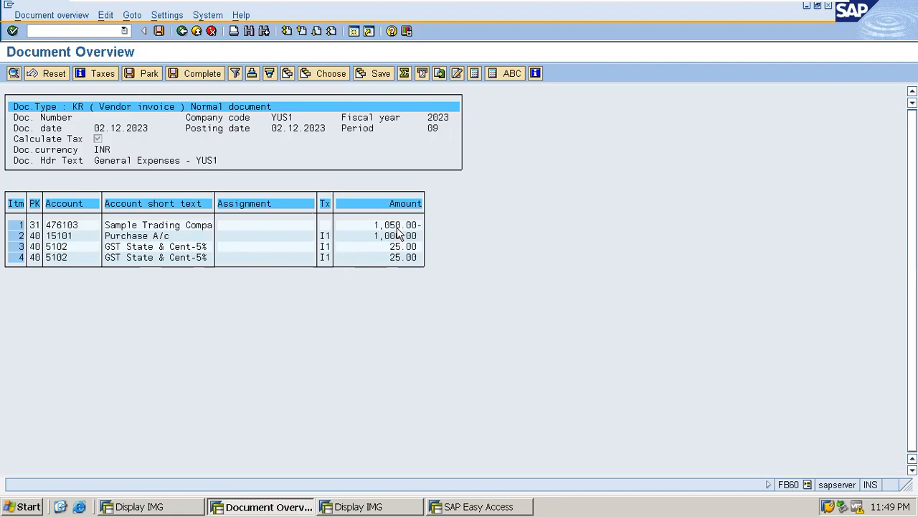
{"action": "left_click", "coordinate": [160, 31]}
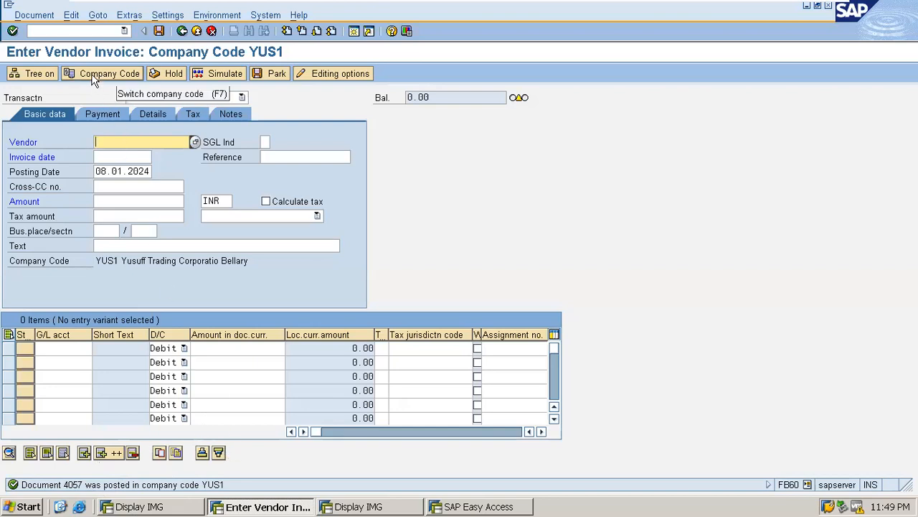
Step: Start FBL1N for vendor 476103's open items in company code YUS1 at 08.01.2024
{"action": "left_click", "coordinate": [51, 31]}
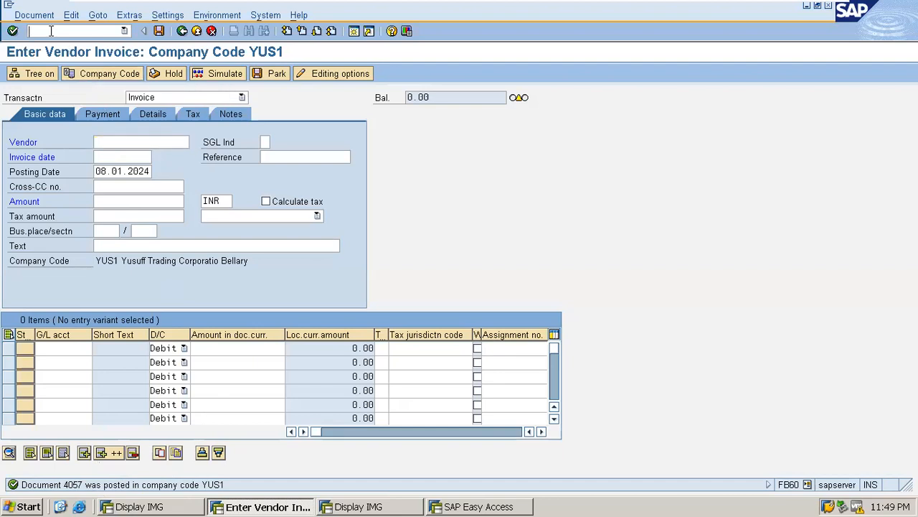
{"action": "type", "text": "/NFBL1N"}
{"action": "left_click", "coordinate": [471, 233]}
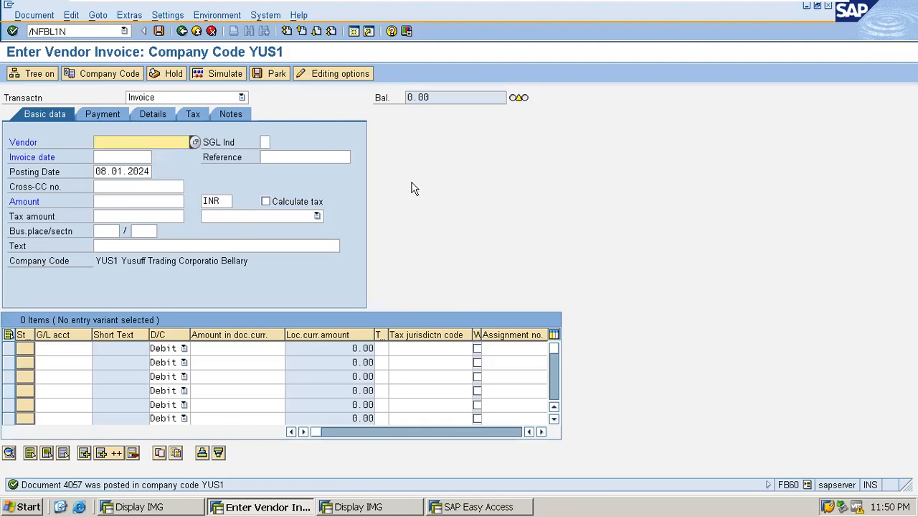
{"action": "left_click", "coordinate": [78, 31]}
{"action": "key", "text": "BackSpace"}
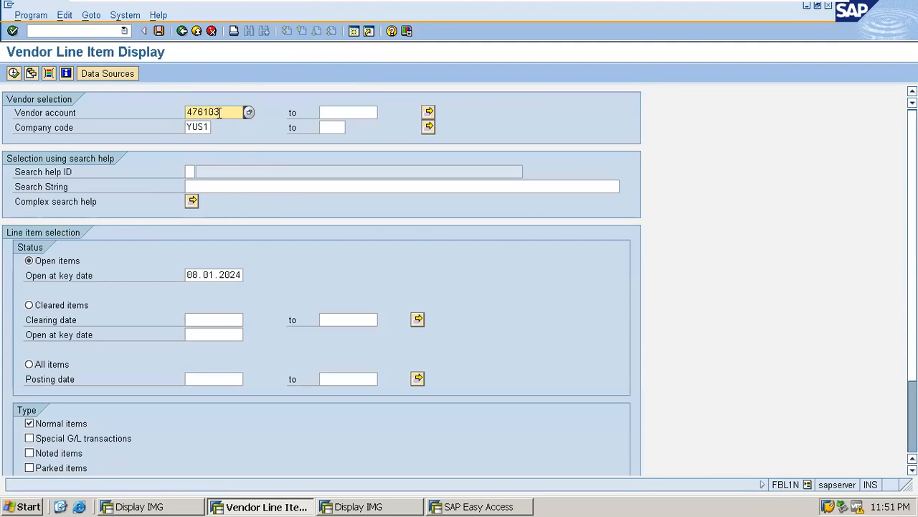
Step: Execute the vendor report to see invoices 4056 and 4057 (1,050.00), then switch to SAP Easy Access
{"action": "left_click", "coordinate": [14, 74]}
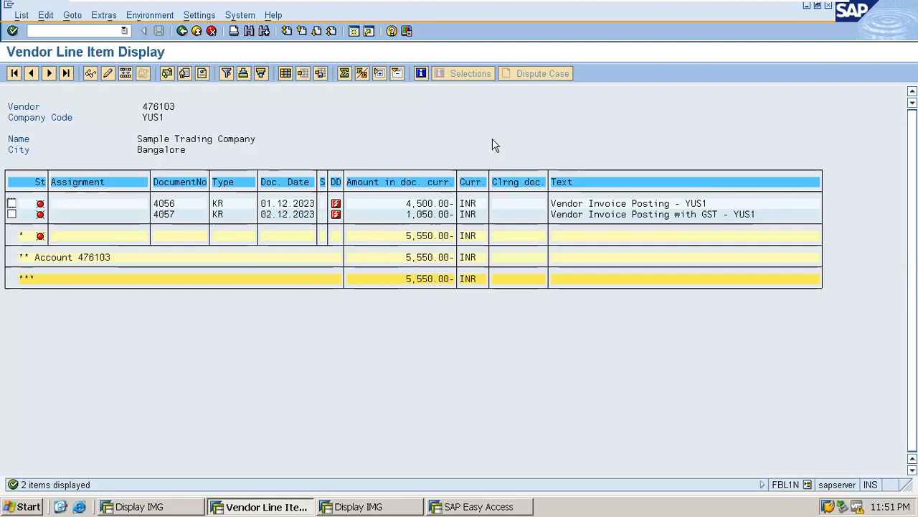
{"action": "left_click", "coordinate": [466, 506]}
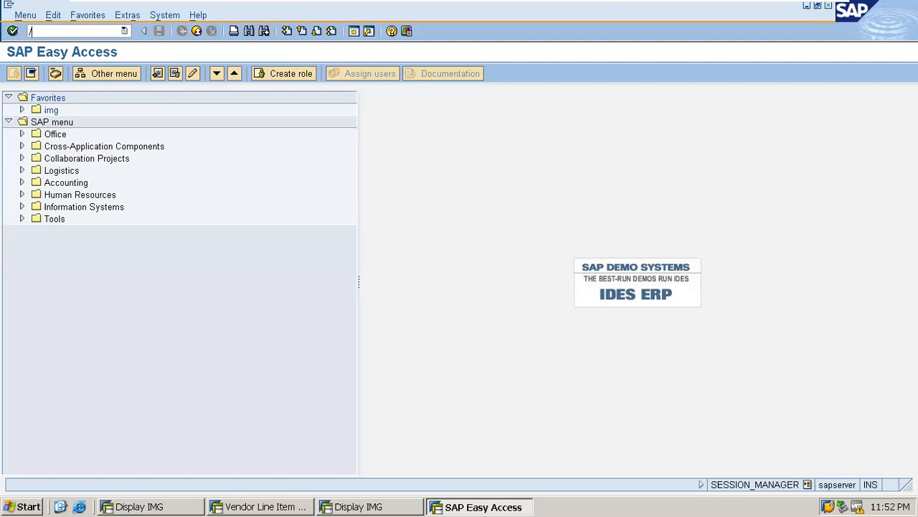
Step: Launch FBL3N for company code YUS1 and bring up the G/L account search help
{"action": "type", "text": "BL3N"}
{"action": "key", "text": "Return"}
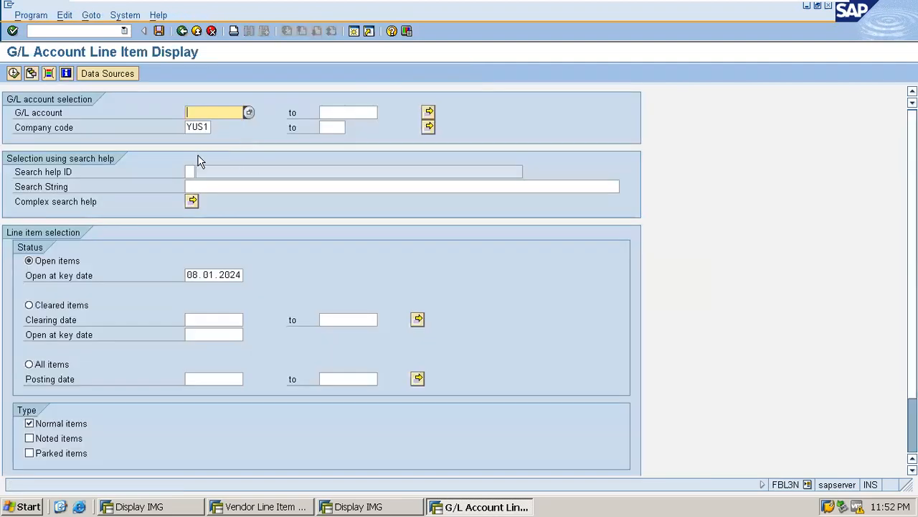
{"action": "left_click", "coordinate": [248, 112]}
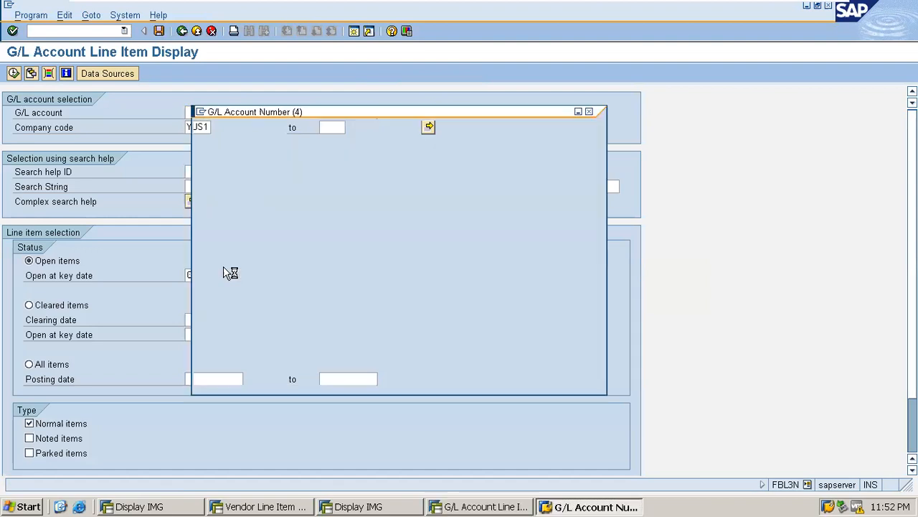
Step: Search G/L accounts for chart of accounts YU01, listing 47 accounts
{"action": "left_click", "coordinate": [369, 183]}
{"action": "type", "text": "YU01"}
{"action": "key", "text": "Return"}
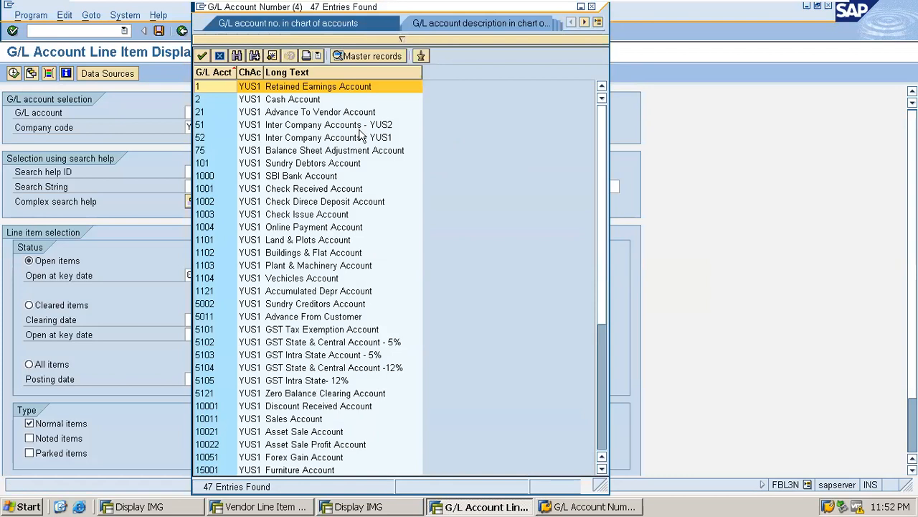
Step: Sort the account list by description and choose 5102, GST State & Central Account - 5%
{"action": "left_click", "coordinate": [291, 72]}
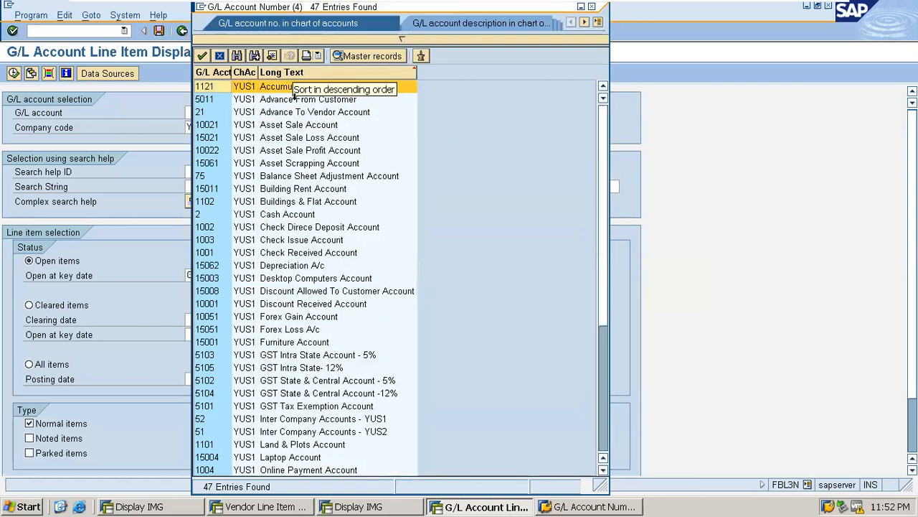
{"action": "scroll", "coordinate": [327, 366], "scroll_direction": "down", "scroll_amount": 2}
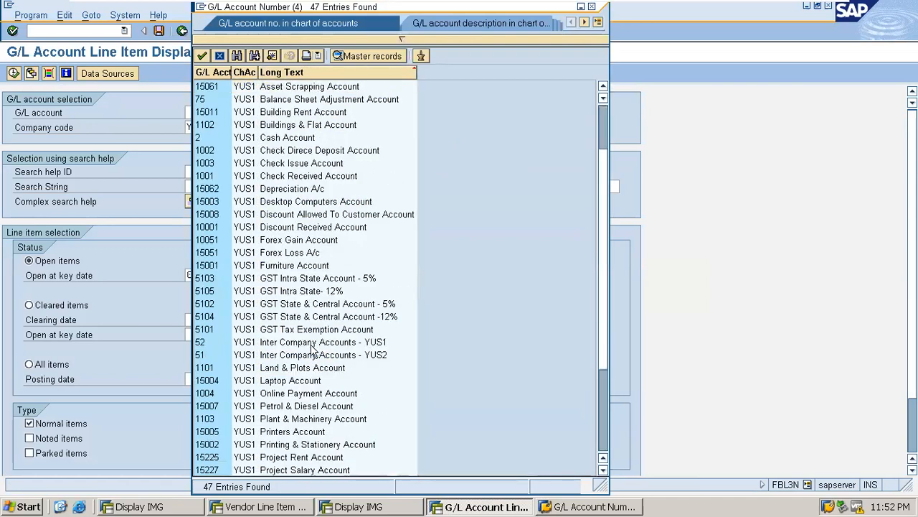
{"action": "scroll", "coordinate": [312, 350], "scroll_direction": "down", "scroll_amount": 2}
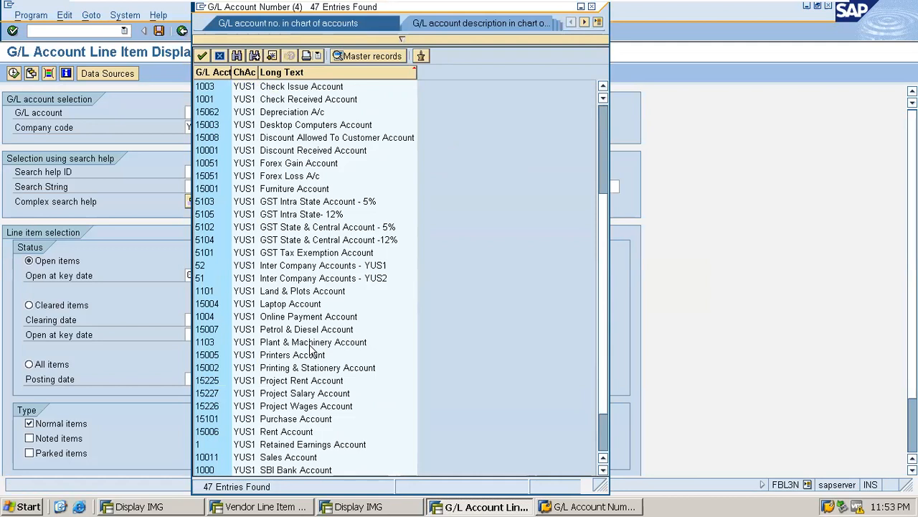
{"action": "scroll", "coordinate": [312, 350], "scroll_direction": "up", "scroll_amount": 4}
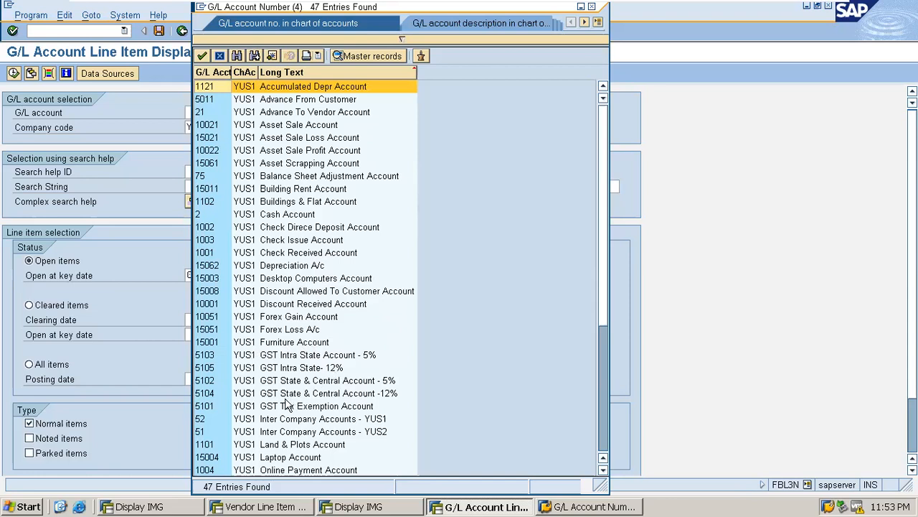
{"action": "left_click", "coordinate": [299, 355]}
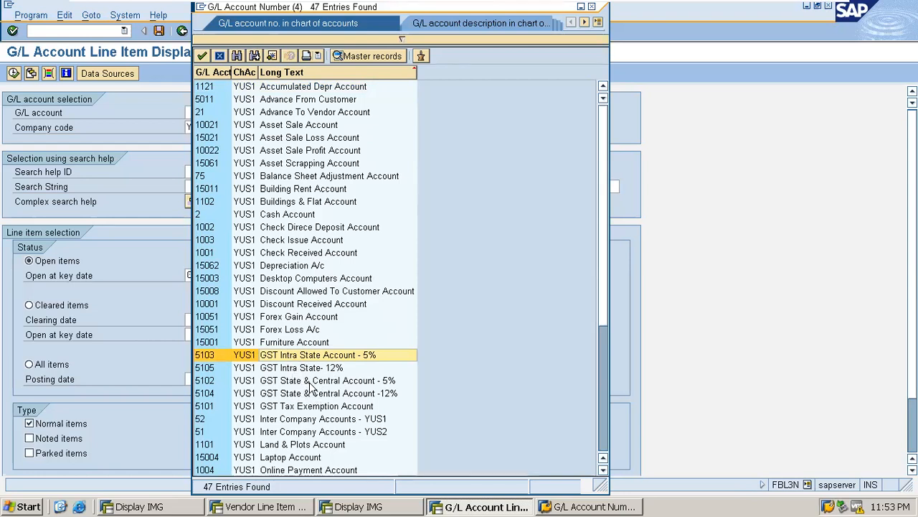
{"action": "left_click", "coordinate": [311, 381]}
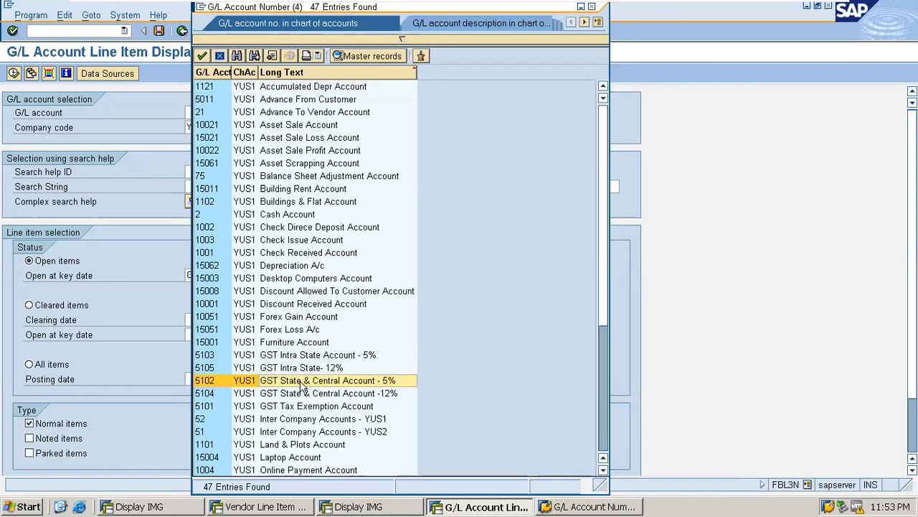
{"action": "scroll", "coordinate": [318, 381], "scroll_direction": "down", "scroll_amount": 4}
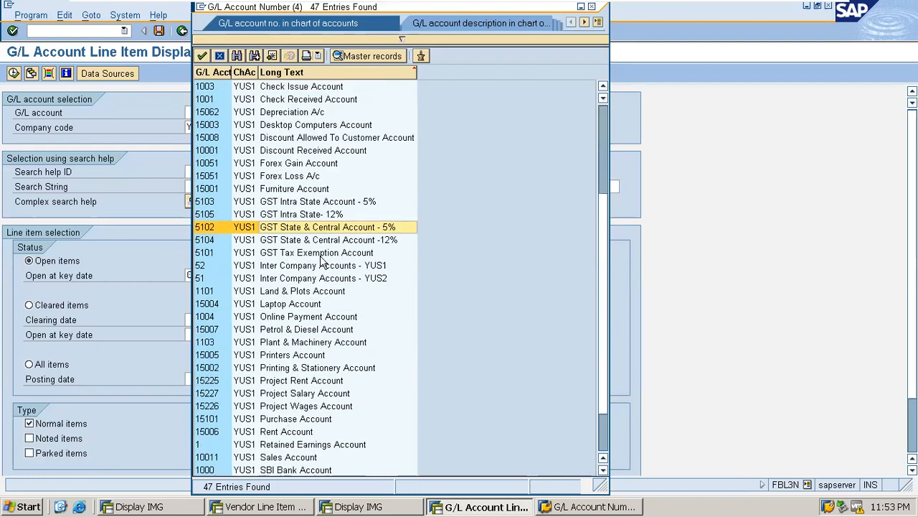
{"action": "double_click", "coordinate": [307, 228]}
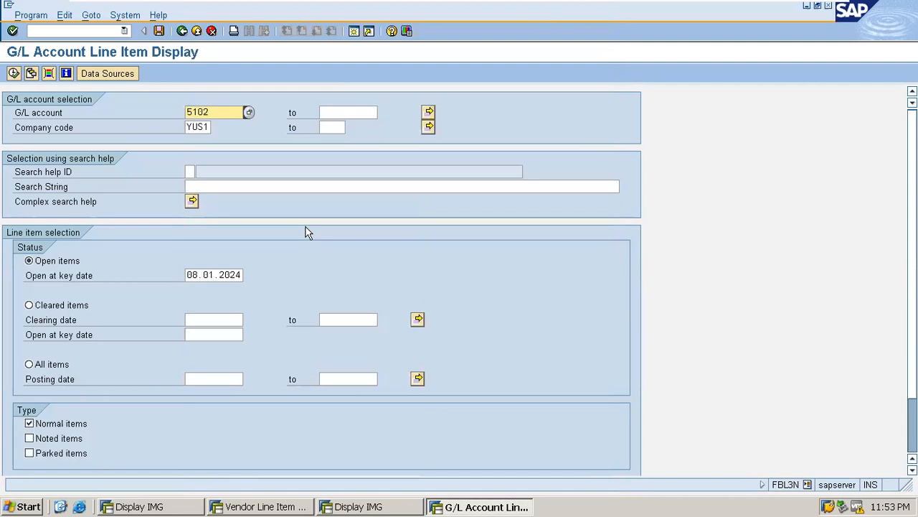
Step: Select G/L accounts 5102 and 15101 and run the report, showing document 4057's GST postings
{"action": "left_click", "coordinate": [336, 114]}
{"action": "left_click", "coordinate": [428, 113]}
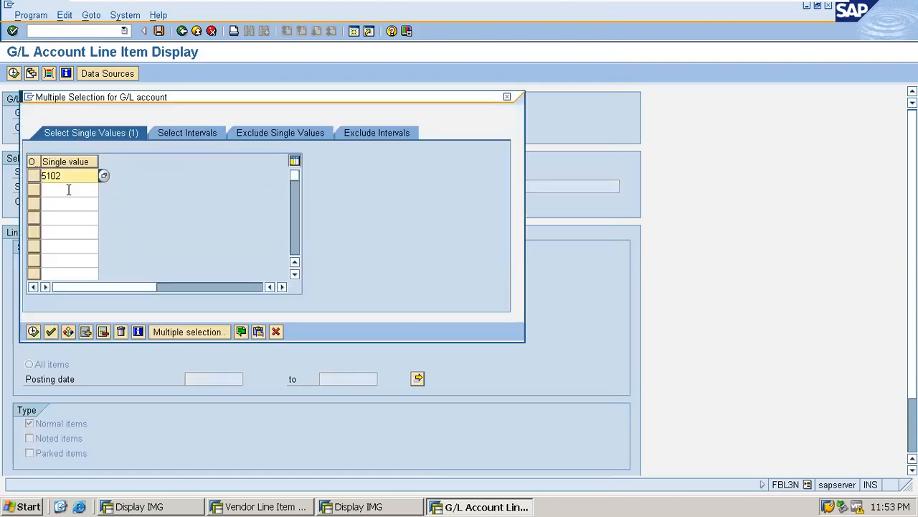
{"action": "left_click", "coordinate": [69, 190]}
{"action": "type", "text": "15101"}
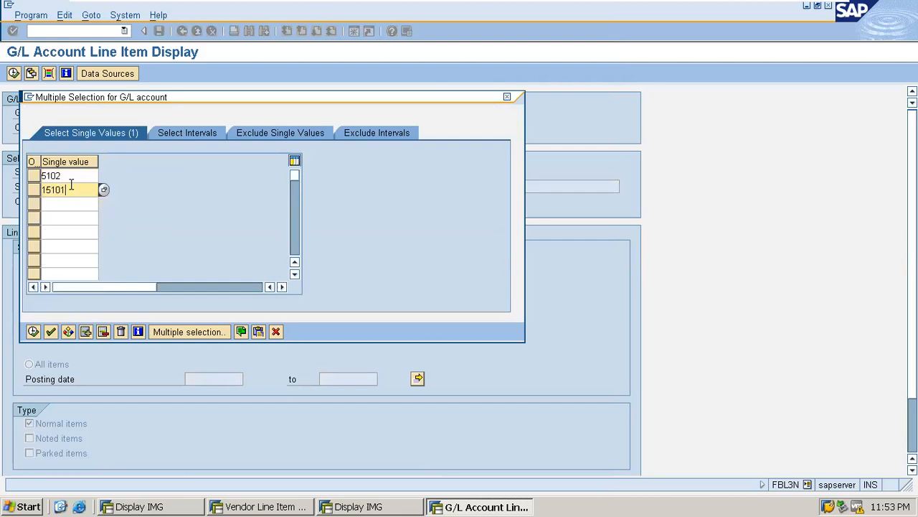
{"action": "left_click", "coordinate": [33, 331]}
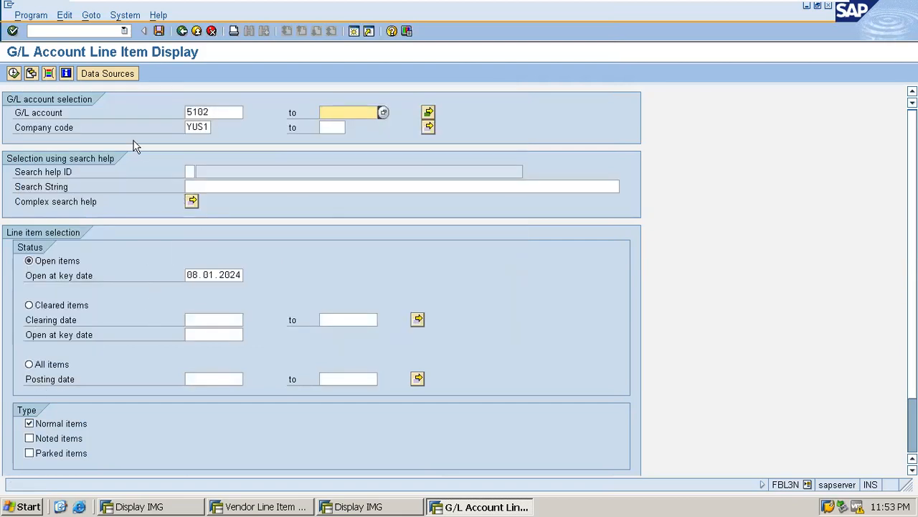
{"action": "left_click", "coordinate": [14, 73]}
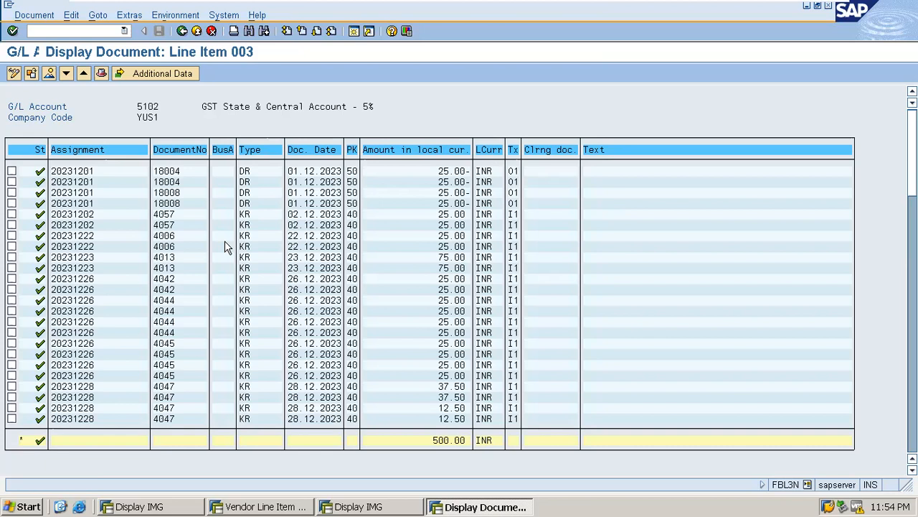
Step: Go back to the FBL3N list and scroll down to Purchase Account 15101's line items
{"action": "key", "text": "F3"}
{"action": "left_click", "coordinate": [182, 31]}
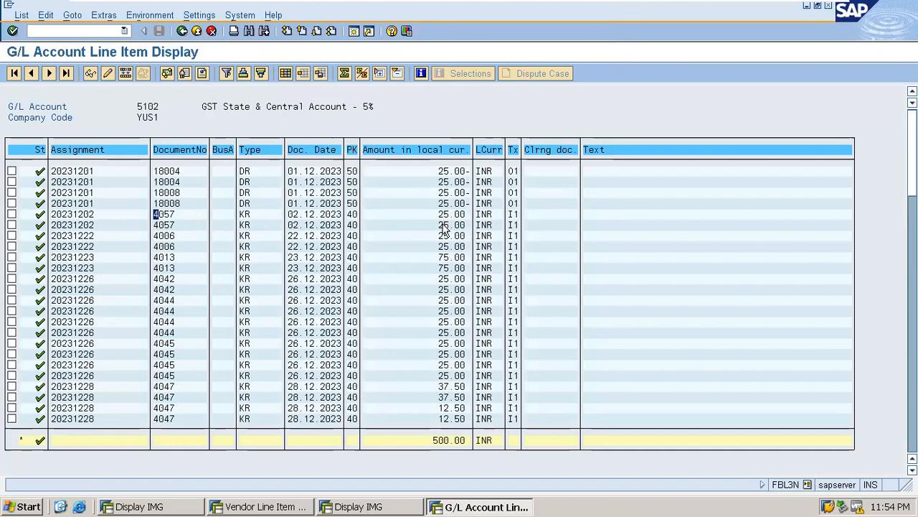
{"action": "scroll", "coordinate": [331, 364], "scroll_direction": "down", "scroll_amount": 2}
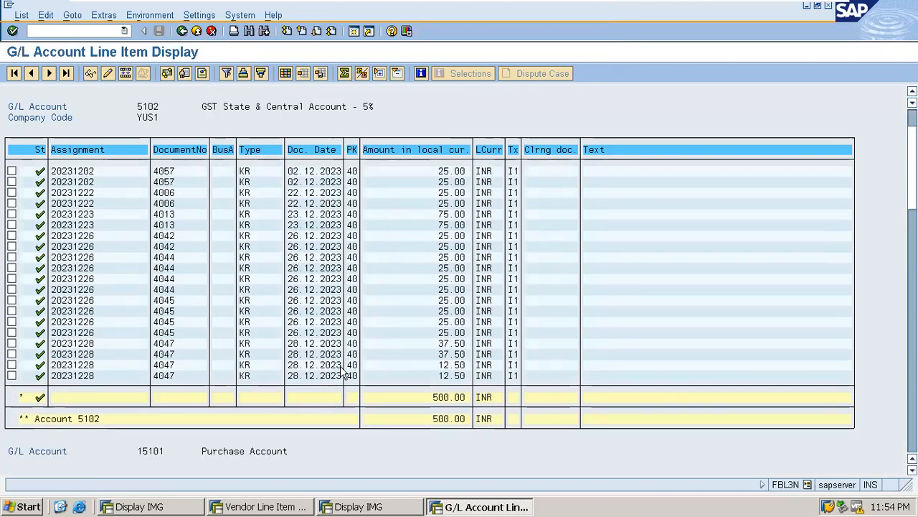
{"action": "scroll", "coordinate": [330, 362], "scroll_direction": "down", "scroll_amount": 4}
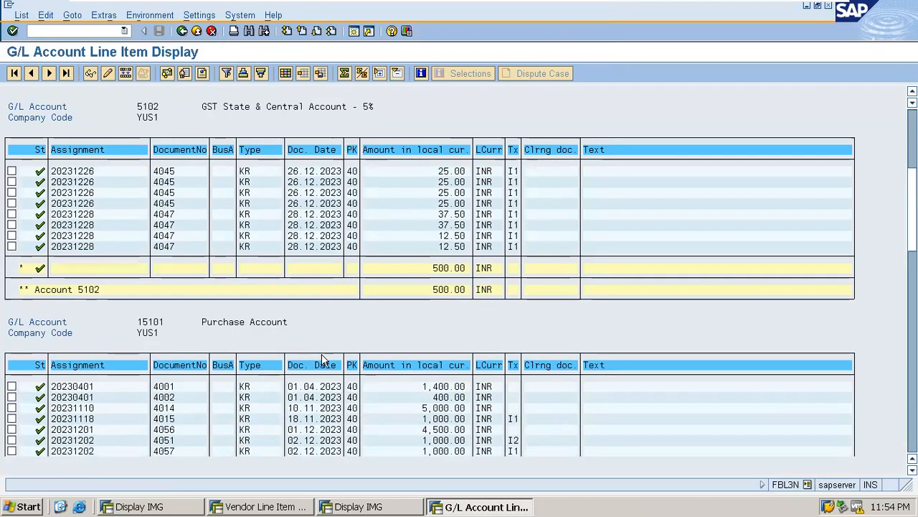
{"action": "scroll", "coordinate": [323, 354], "scroll_direction": "down", "scroll_amount": 4}
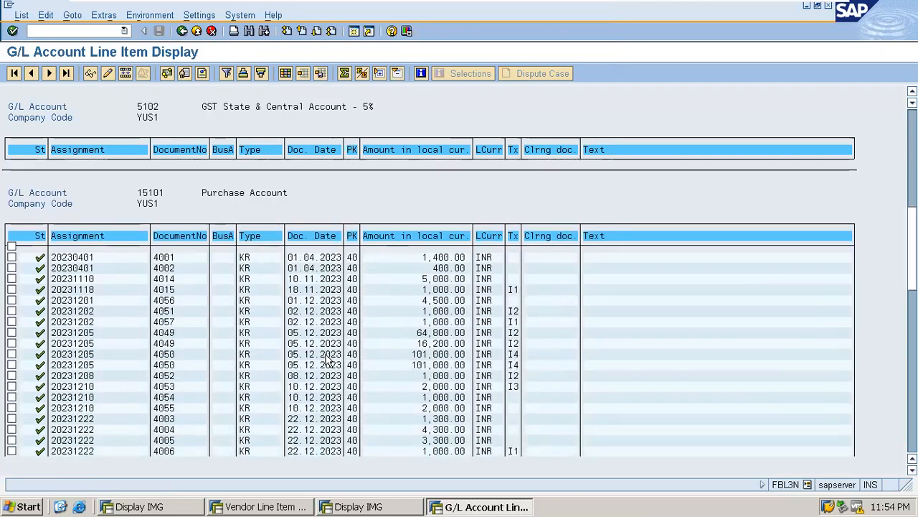
{"action": "scroll", "coordinate": [328, 357], "scroll_direction": "down", "scroll_amount": 1}
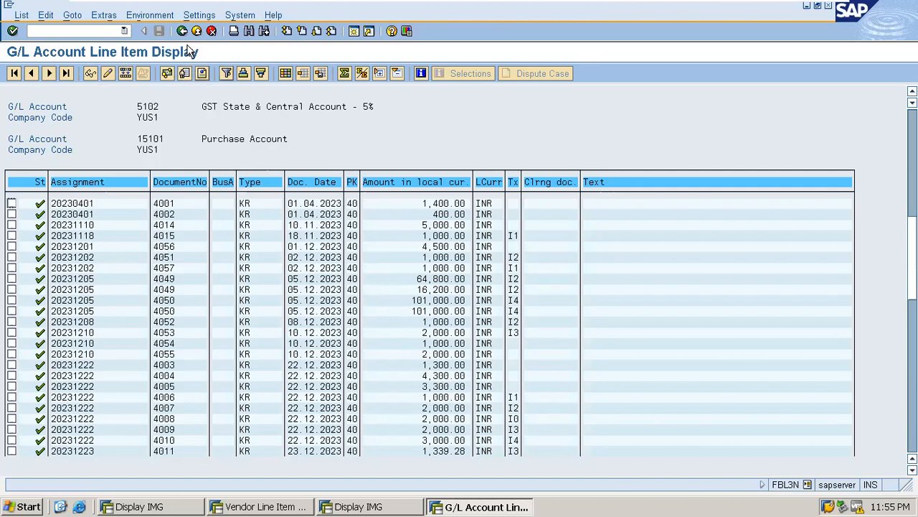
{"action": "mouse_move", "coordinate": [782, 9]}
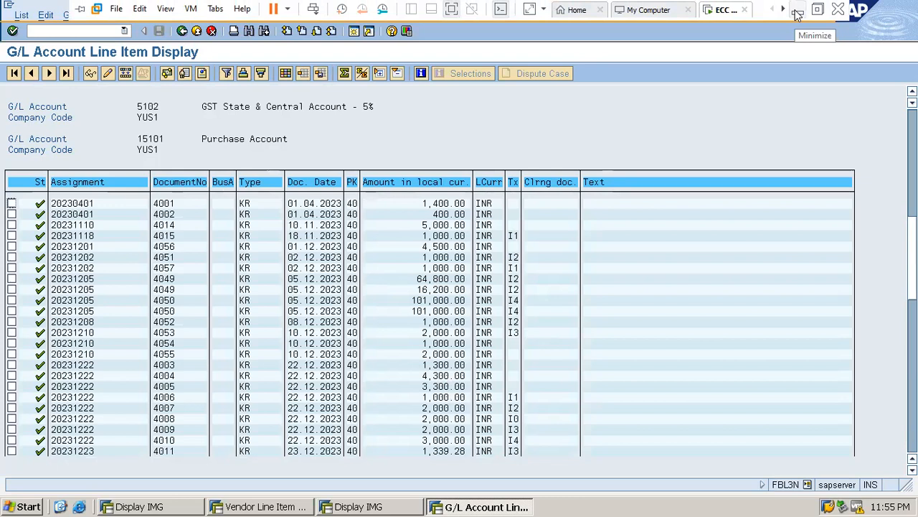
Step: Check the Word notes, then return to the Vendor Line Item Display totalling 5,550.00 INR
{"action": "left_click", "coordinate": [798, 15]}
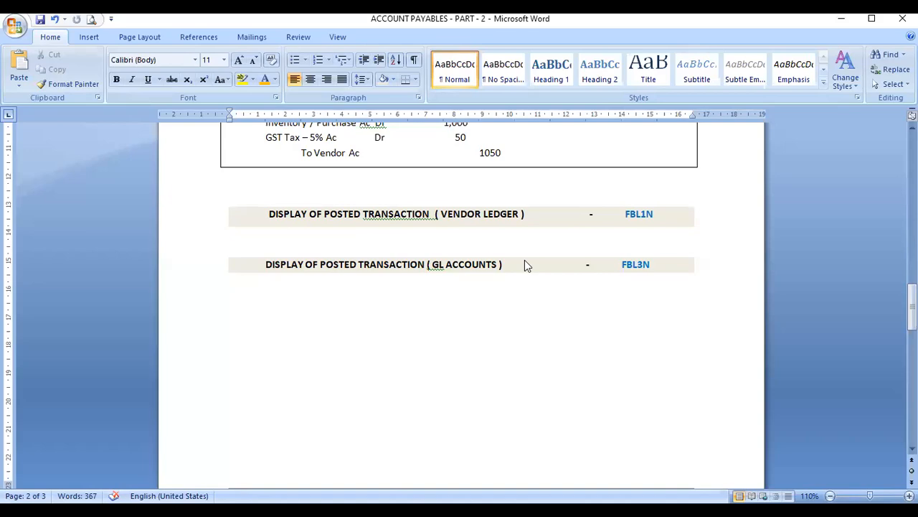
{"action": "key", "text": "alt+Tab"}
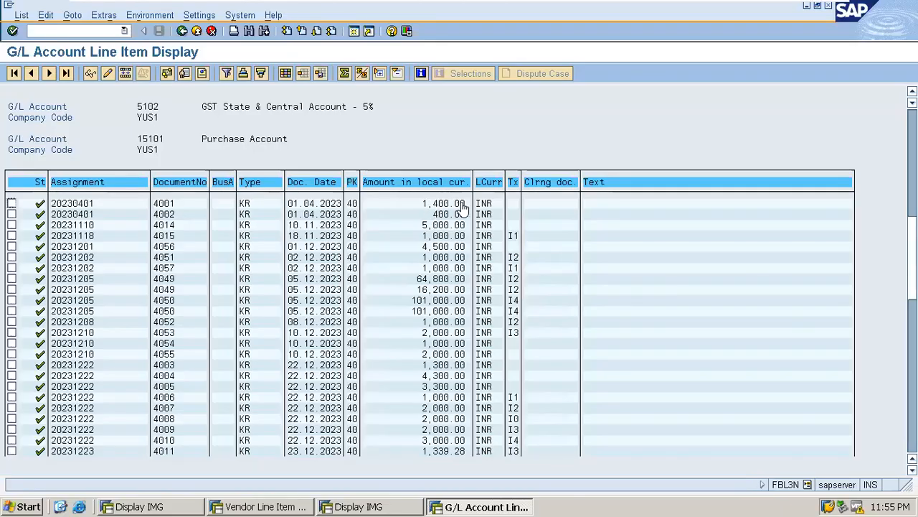
{"action": "scroll", "coordinate": [463, 208], "scroll_direction": "up", "scroll_amount": 5}
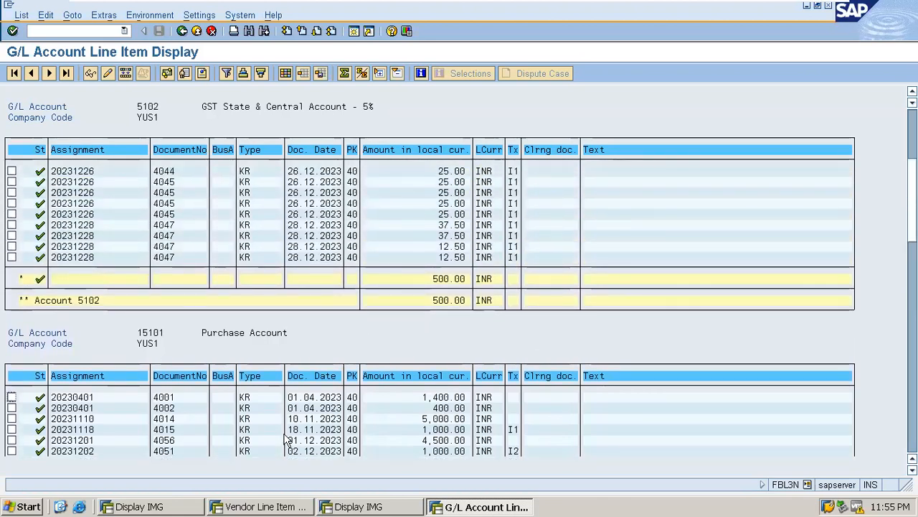
{"action": "left_click", "coordinate": [244, 506]}
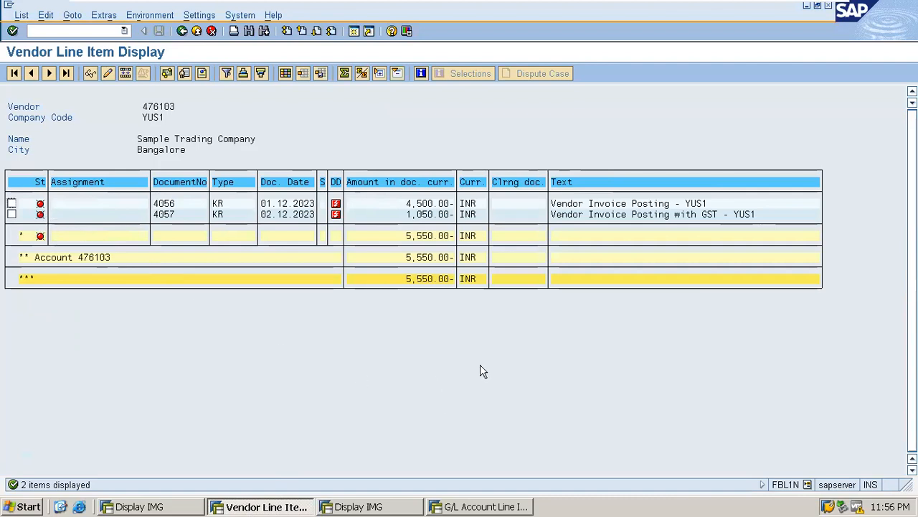
{"action": "mouse_move", "coordinate": [763, 1]}
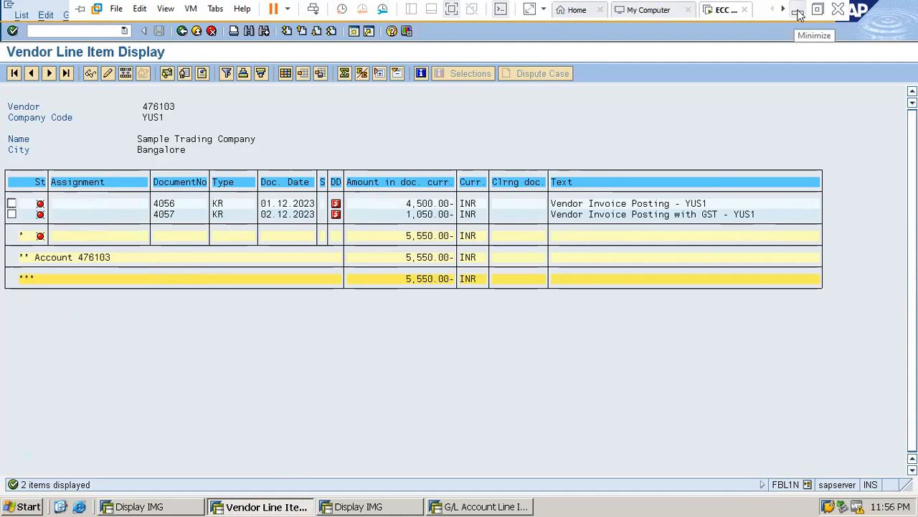
Step: Bring the Word notes forward and delete the empty line under the ACCOUNT PAYABLES - 2 title
{"action": "left_click", "coordinate": [798, 15]}
{"action": "scroll", "coordinate": [527, 406], "scroll_direction": "down", "scroll_amount": 10}
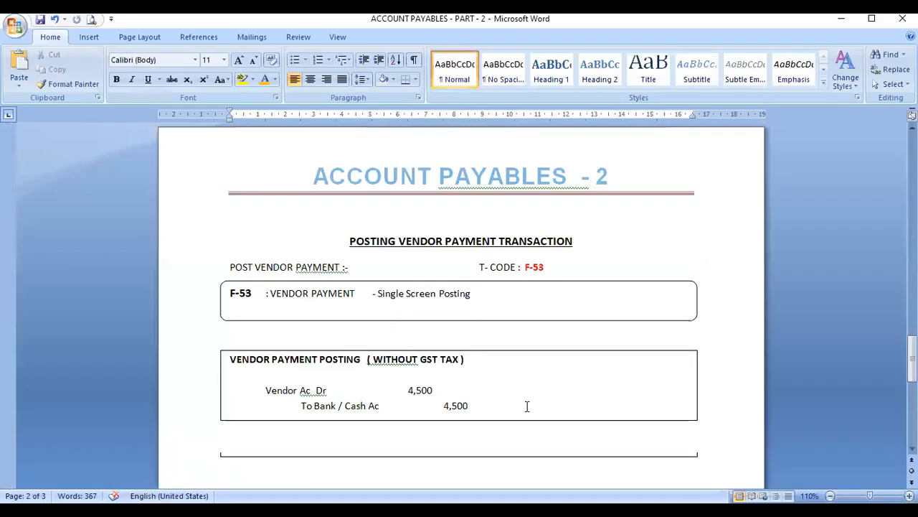
{"action": "scroll", "coordinate": [527, 408], "scroll_direction": "up", "scroll_amount": 2}
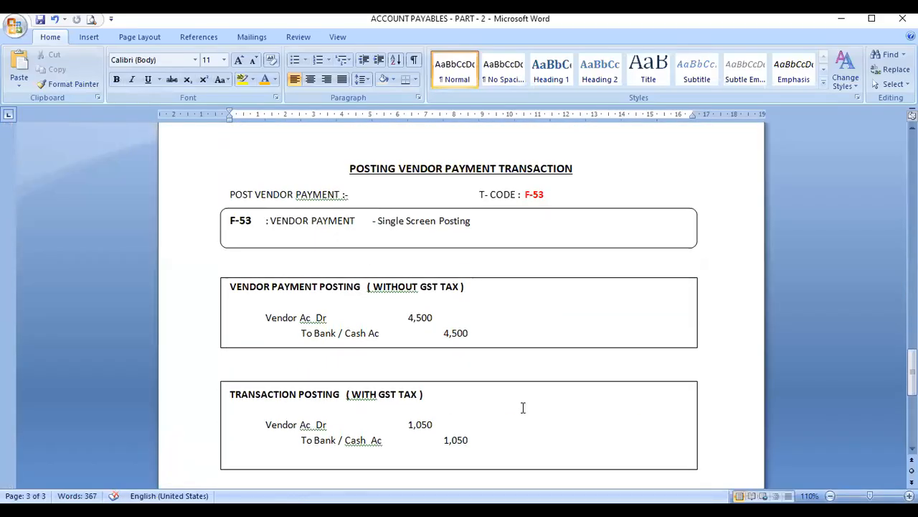
{"action": "scroll", "coordinate": [523, 407], "scroll_direction": "up", "scroll_amount": 1}
{"action": "scroll", "coordinate": [531, 398], "scroll_direction": "down", "scroll_amount": 1}
{"action": "scroll", "coordinate": [520, 381], "scroll_direction": "up", "scroll_amount": 1}
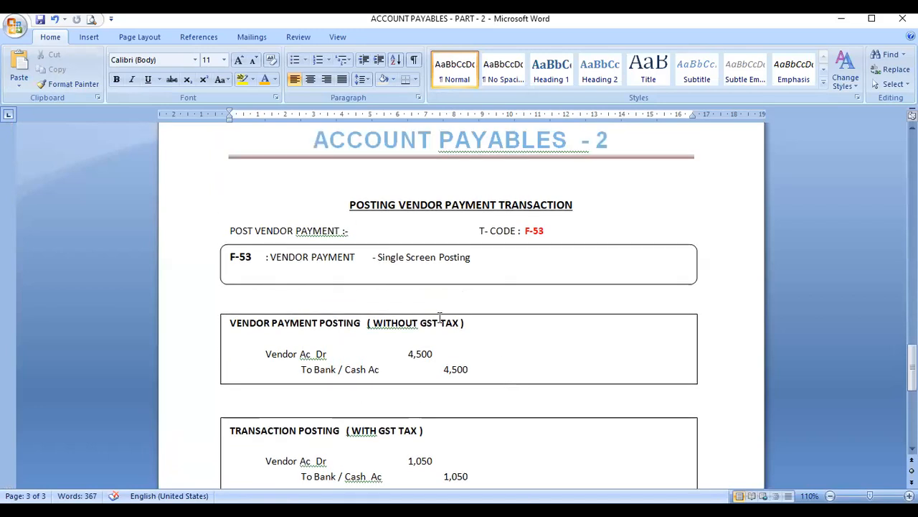
{"action": "left_click", "coordinate": [303, 185]}
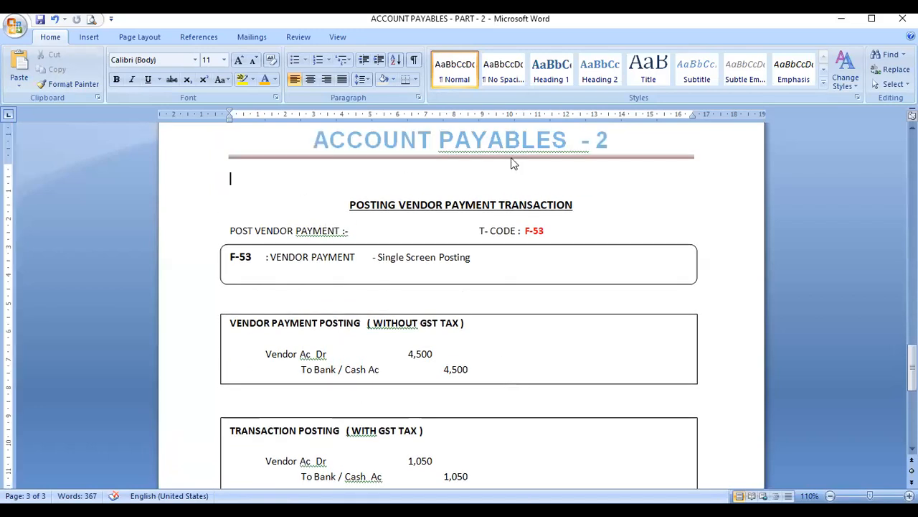
{"action": "key", "text": "Delete"}
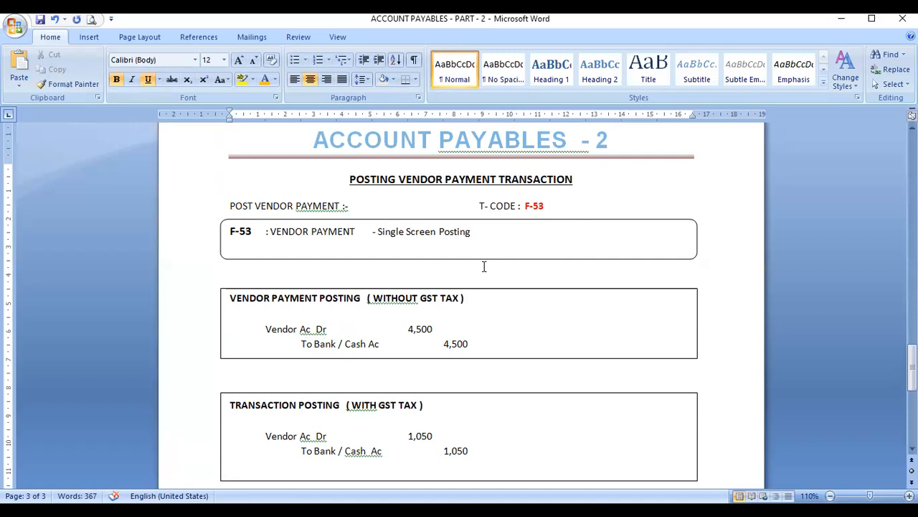
{"action": "scroll", "coordinate": [547, 300], "scroll_direction": "down", "scroll_amount": 1}
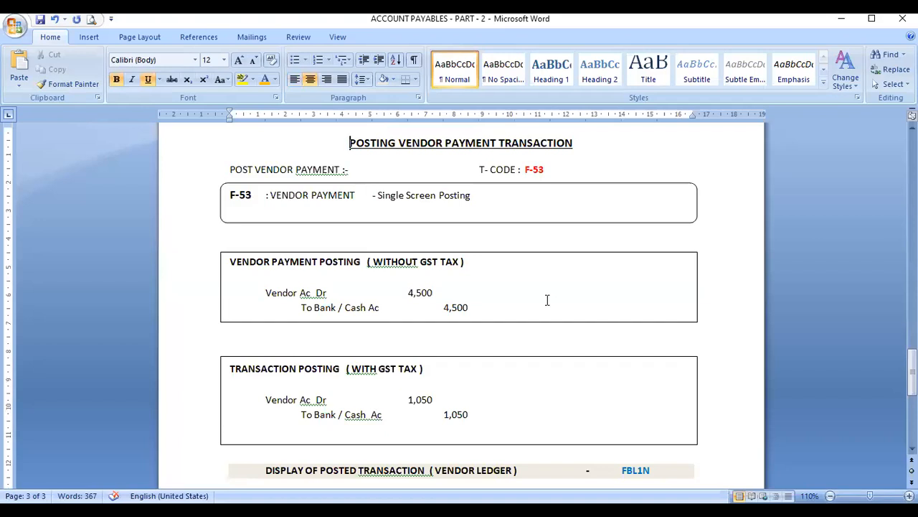
{"action": "scroll", "coordinate": [572, 345], "scroll_direction": "down", "scroll_amount": 3}
{"action": "scroll", "coordinate": [572, 345], "scroll_direction": "down", "scroll_amount": 2}
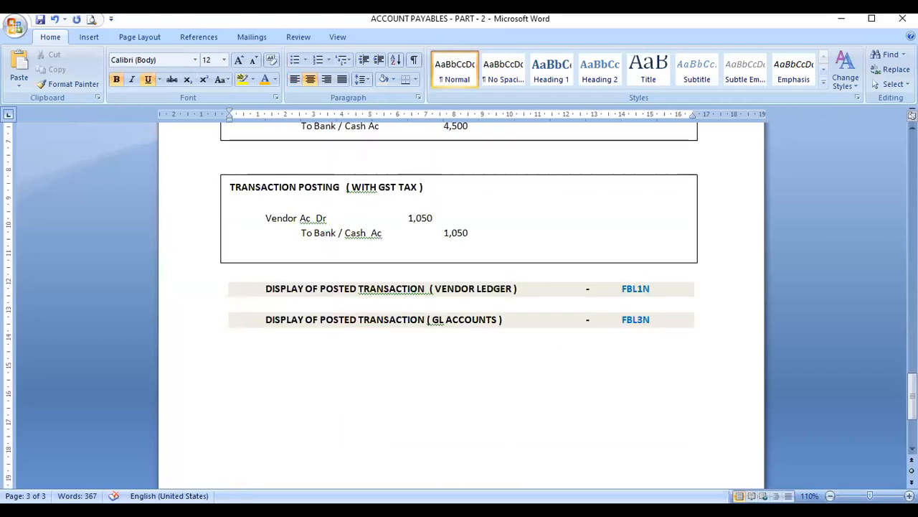
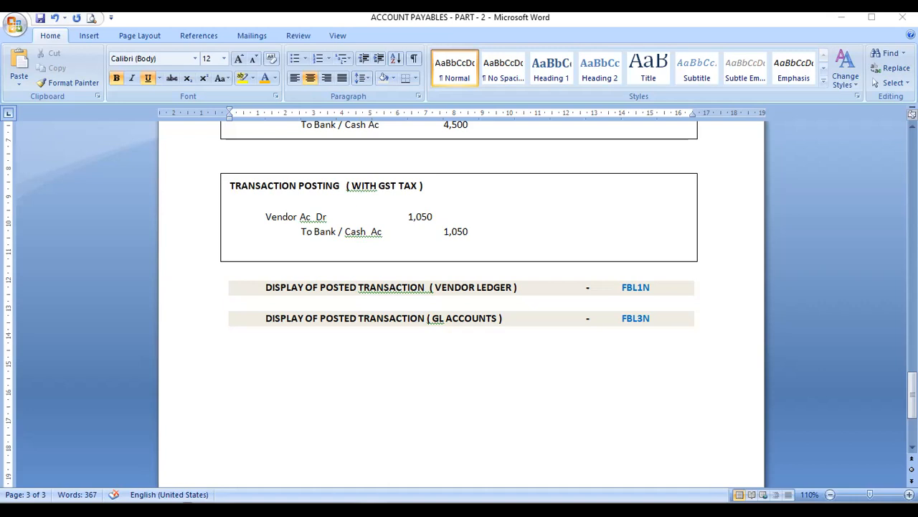
Step: Add an EMAIL line with the author's e-mail address below the FBL3N row
{"action": "left_click", "coordinate": [438, 396]}
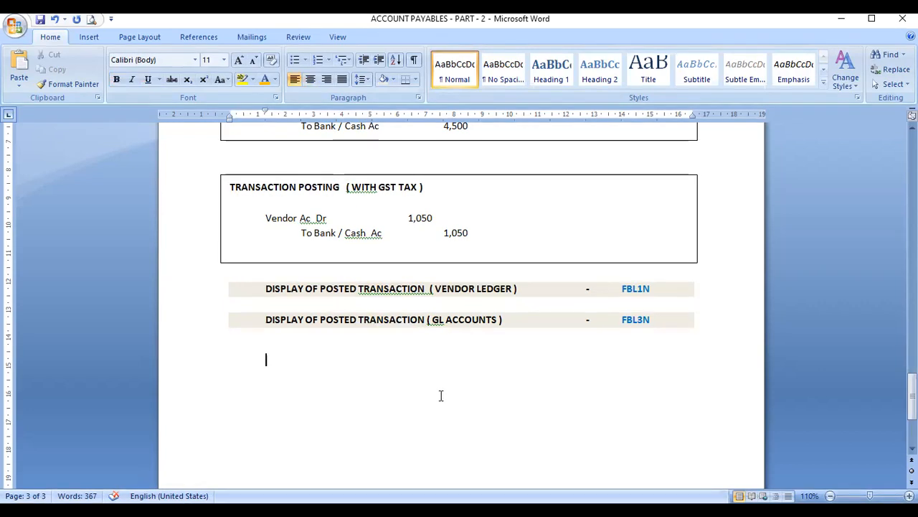
{"action": "scroll", "coordinate": [439, 395], "scroll_direction": "down", "scroll_amount": 5}
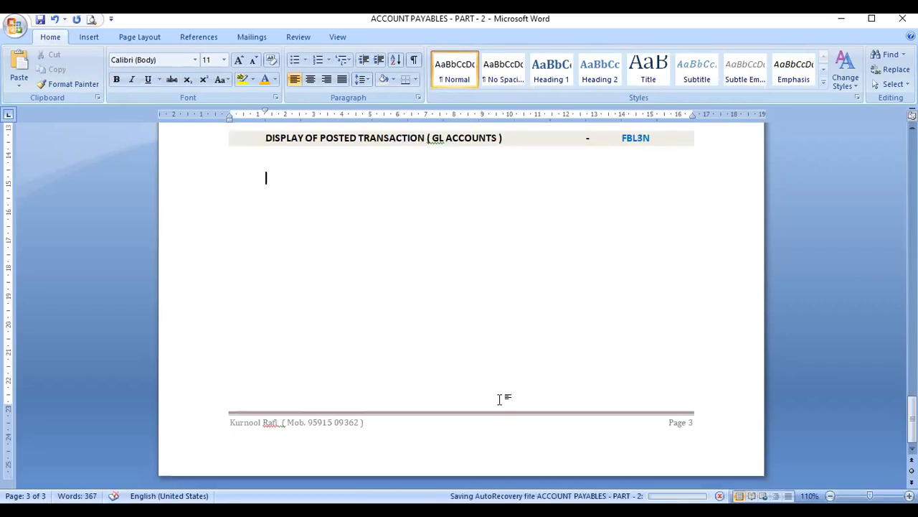
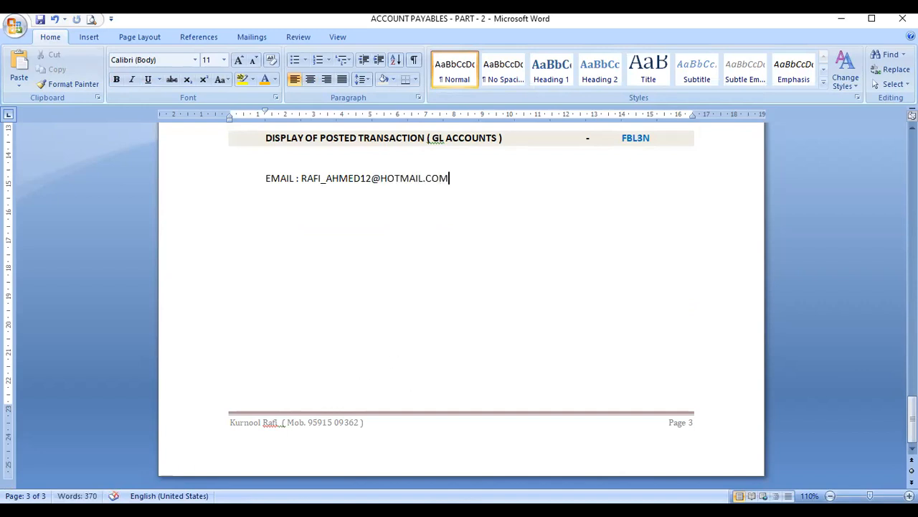
{"action": "key", "text": "Return"}
Step: Add a CONTACT NO. line with the author's phone number beneath the e-mail line
{"action": "type", "text": "con"}
{"action": "key", "text": "BackSpace"}
{"action": "key", "text": "BackSpace"}
{"action": "key", "text": "BackSpace"}
{"action": "type", "text": "CONTACT NO."}
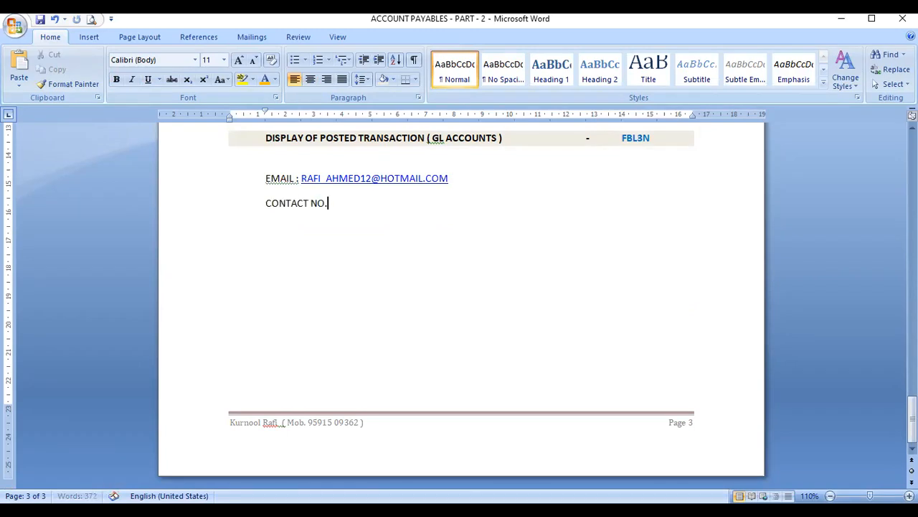
{"action": "key", "text": "Return"}
{"action": "key", "text": "Return"}
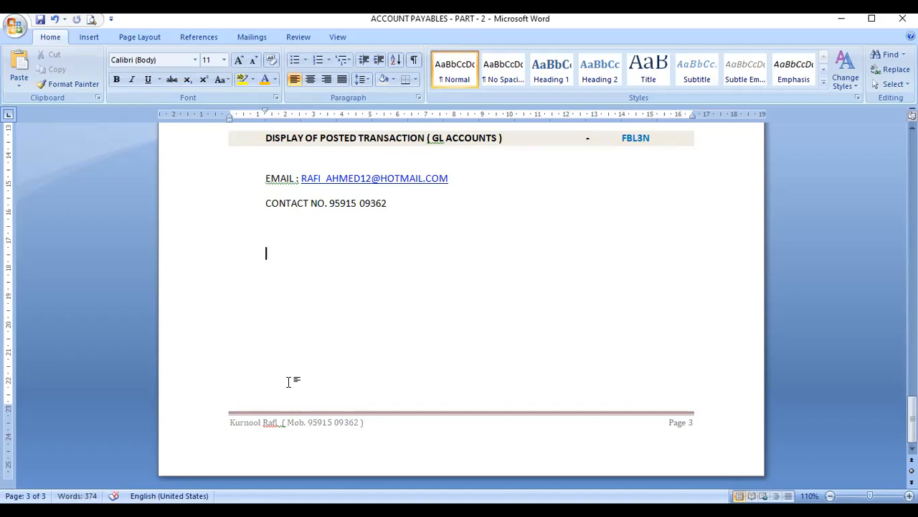
Step: Type BASIC SAP FICO TRAINING and ADVANCE SAP FICO COURSE WHICH COVERS TOPICS LIKE
{"action": "left_click", "coordinate": [271, 238]}
{"action": "type", "text": "BASIC SAP FICO T"}
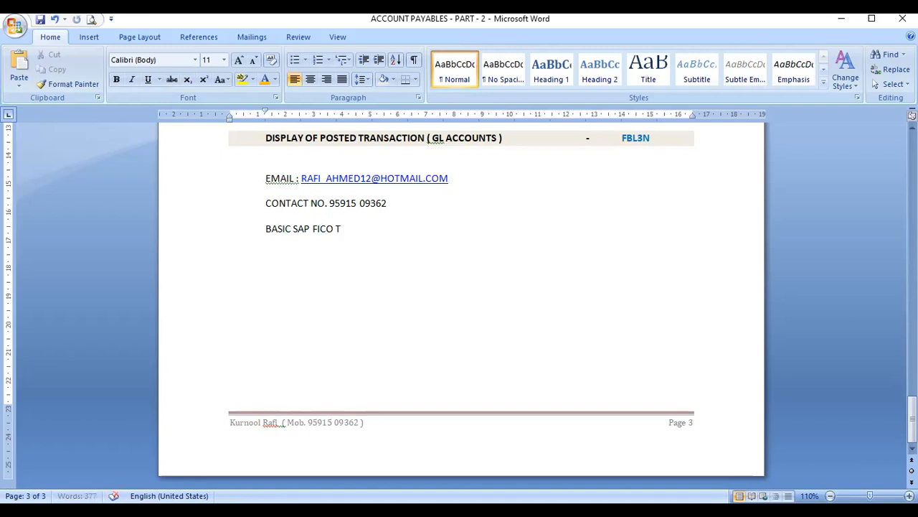
{"action": "type", "text": "RAINING "}
{"action": "type", "text": "ADVANCE"}
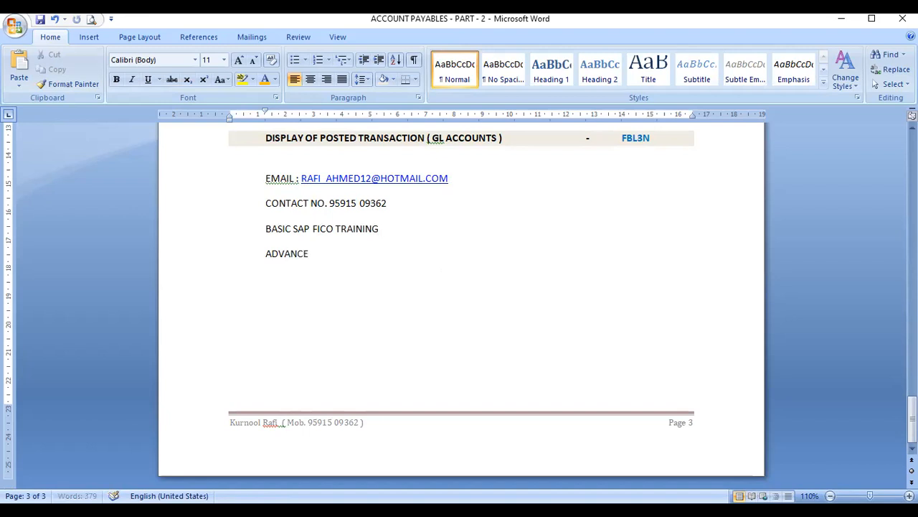
{"action": "type", "text": " SAP FICO COUUR"}
{"action": "key", "text": "BackSpace"}
{"action": "key", "text": "BackSpace"}
{"action": "type", "text": "S"}
{"action": "key", "text": "BackSpace"}
{"action": "type", "text": "RSE"}
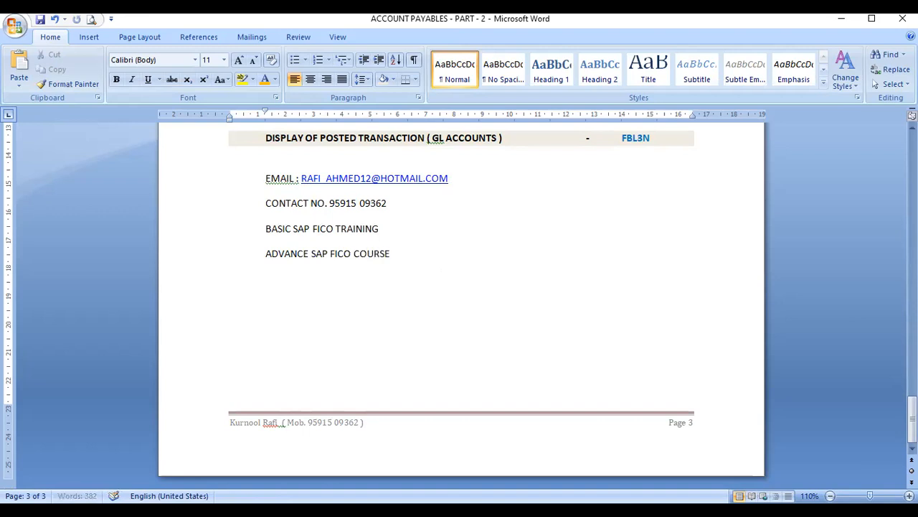
{"action": "type", "text": " WHICH COVERS TOPICS LIKE"}
{"action": "key", "text": "Return"}
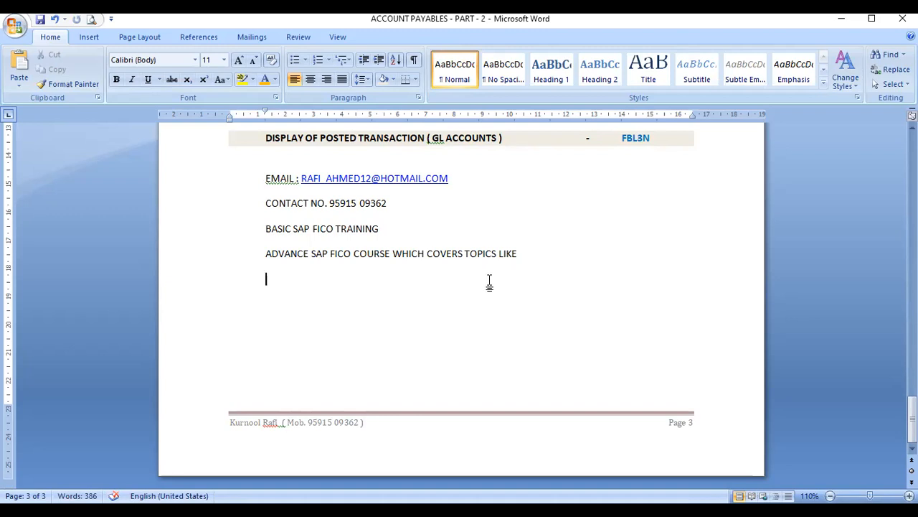
Step: List CREATING QUERIES and VALIDATION AND SUBSTITUTIONS as separate topic lines
{"action": "type", "text": "CREATING QUERIES"}
{"action": "key", "text": "Return"}
{"action": "type", "text": "VAL"}
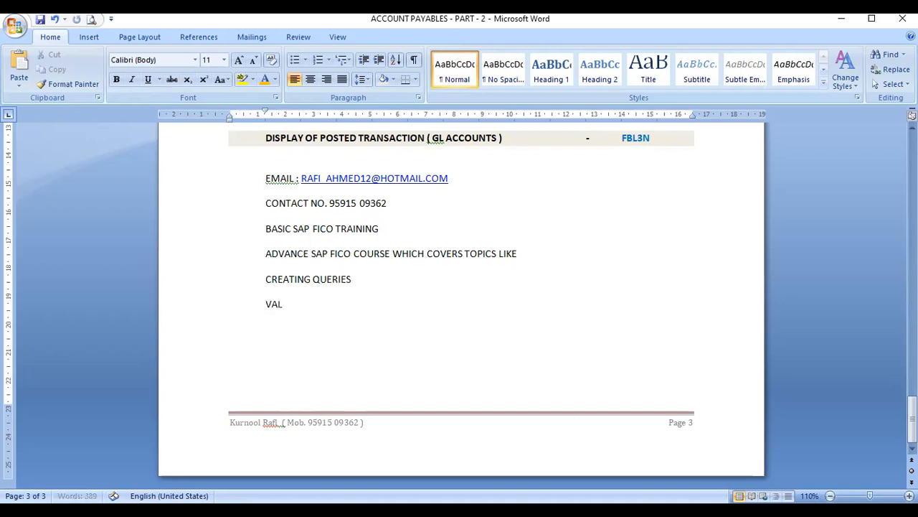
{"action": "type", "text": "IDATION AND SUBS"}
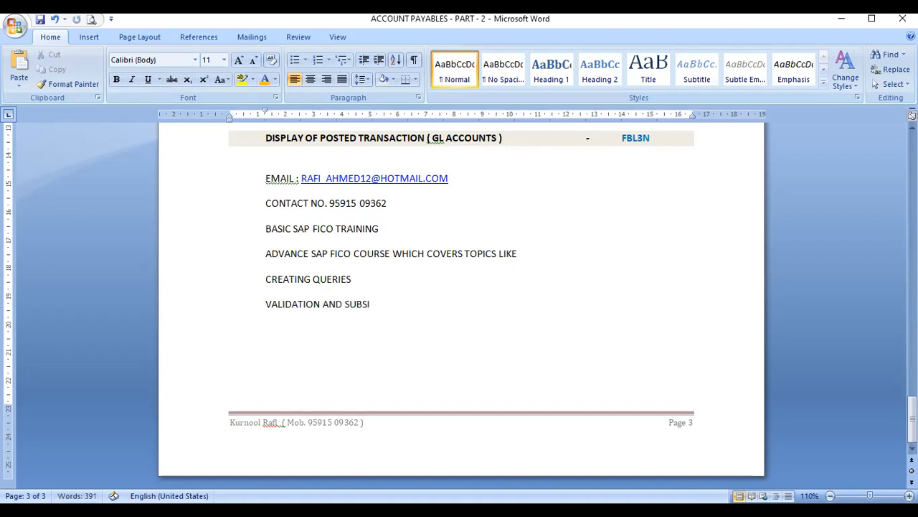
{"action": "type", "text": "TITUIONS"}
{"action": "key", "text": "BackSpace"}
{"action": "key", "text": "BackSpace"}
{"action": "key", "text": "BackSpace"}
{"action": "type", "text": "T"}
{"action": "key", "text": "BackSpace"}
{"action": "key", "text": "BackSpace"}
{"action": "type", "text": "TIONS"}
{"action": "key", "text": "Return"}
Step: Add DMEE FILES and FINANCIAL STATEMENT VERSION as the last topic lines
{"action": "type", "text": "dm"}
{"action": "key", "text": "BackSpace"}
{"action": "key", "text": "BackSpace"}
{"action": "type", "text": "DMEE F"}
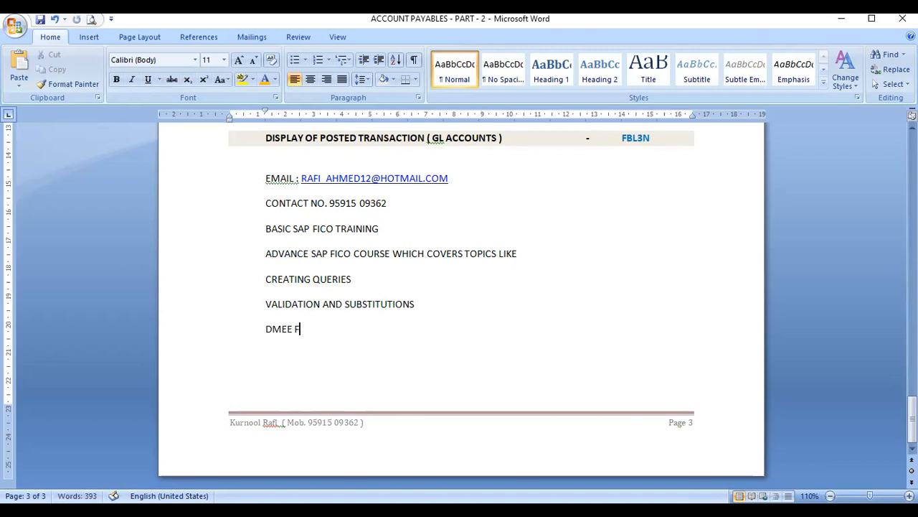
{"action": "type", "text": "ILES"}
{"action": "key", "text": "Return"}
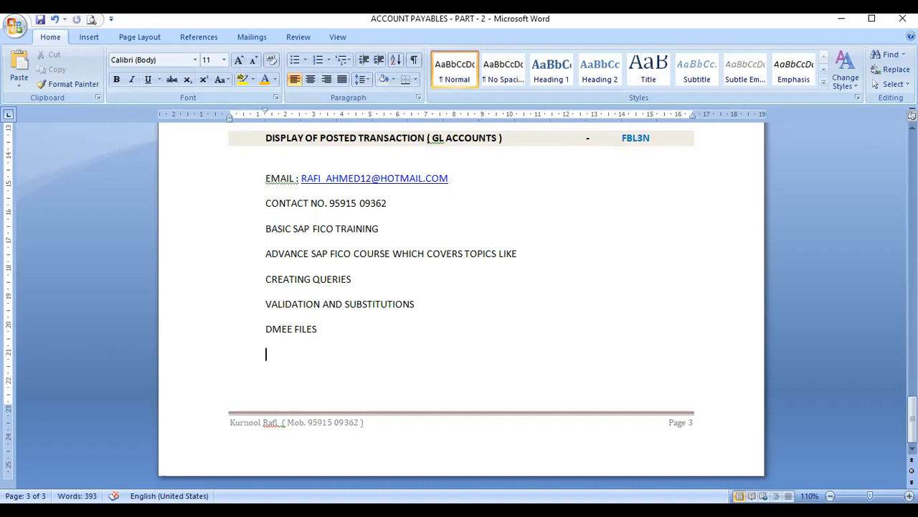
{"action": "key", "text": "Return"}
{"action": "type", "text": "FINAN"}
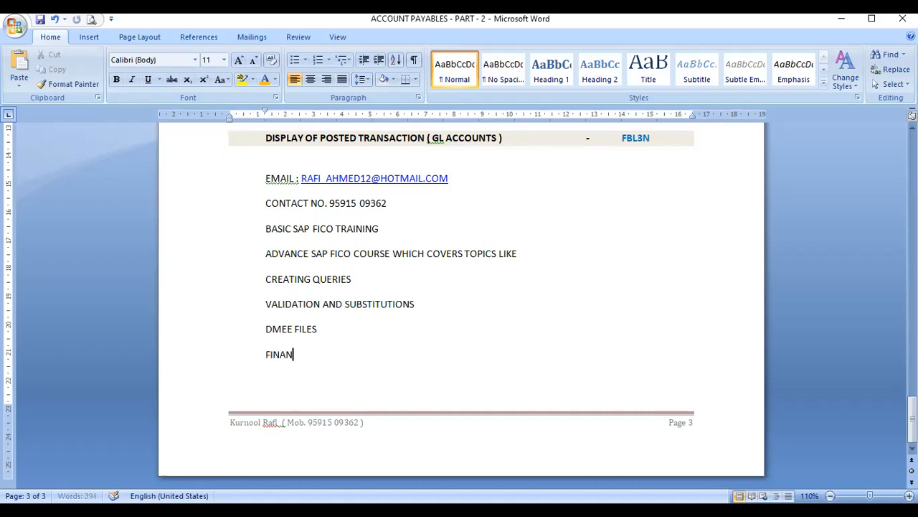
{"action": "type", "text": "CIAL STAT"}
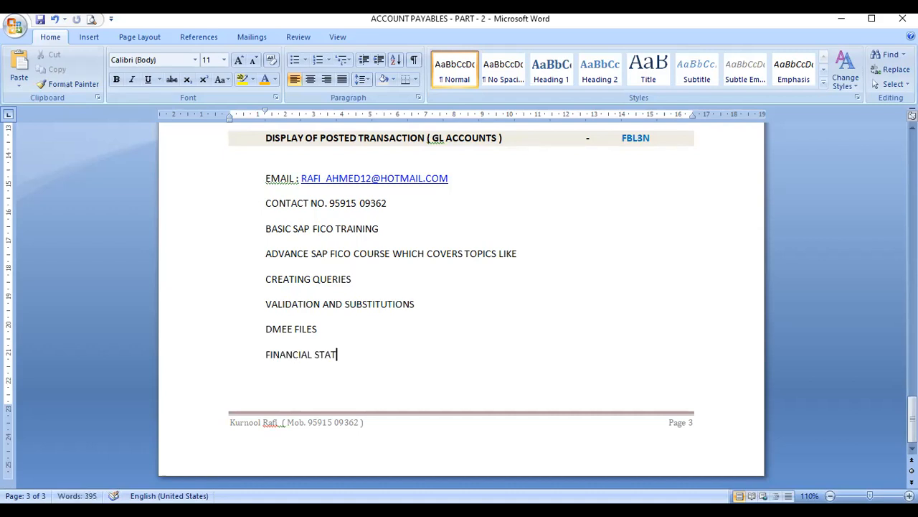
{"action": "type", "text": "EMENT VERSION"}
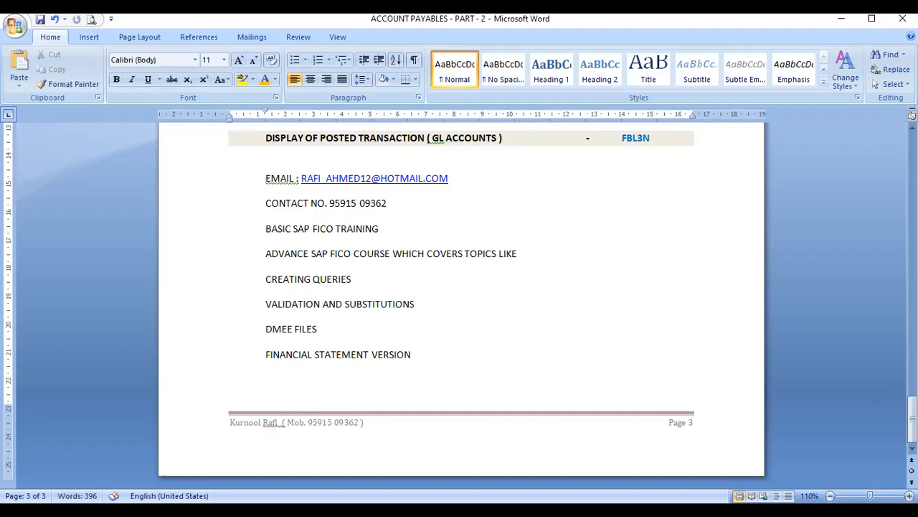
{"action": "key", "text": "Return"}
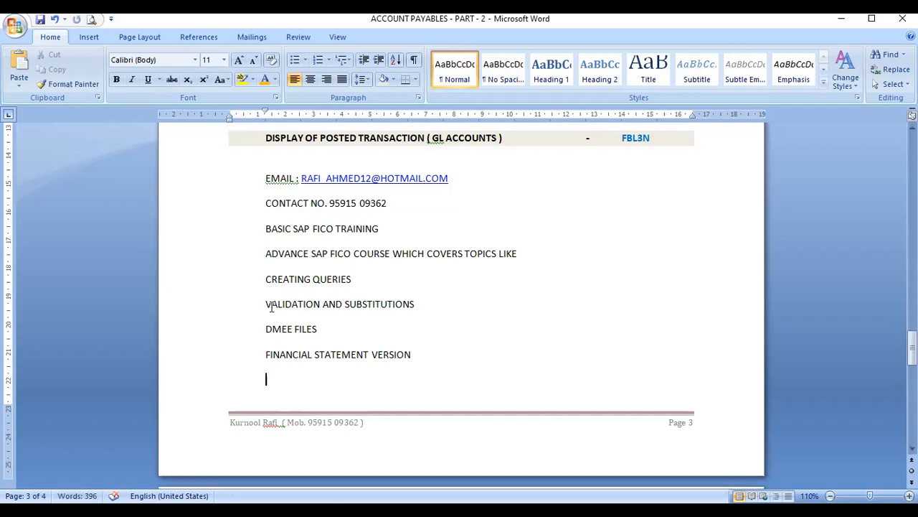
Step: Make the four topic lines, CREATING QUERIES through FINANCIAL STATEMENT VERSION, bold
{"action": "left_click_drag", "start_coordinate": [266, 277], "coordinate": [415, 354]}
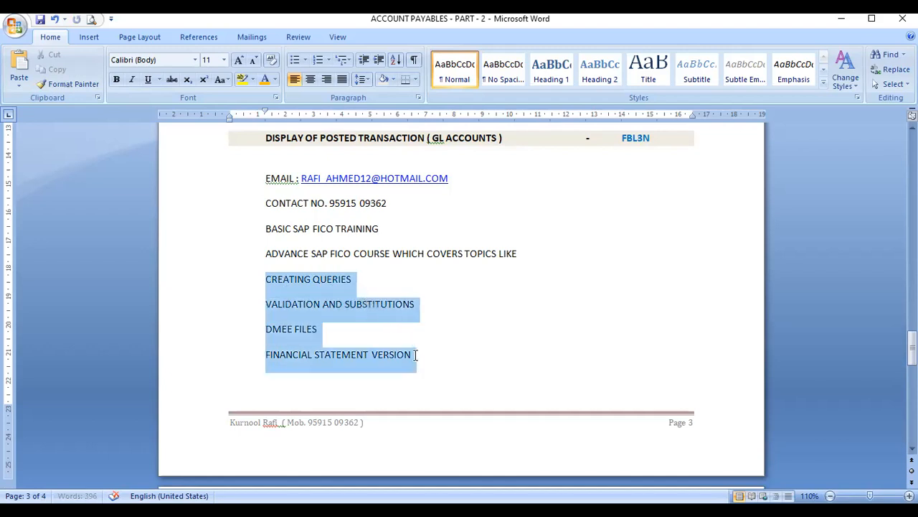
{"action": "left_click", "coordinate": [116, 80]}
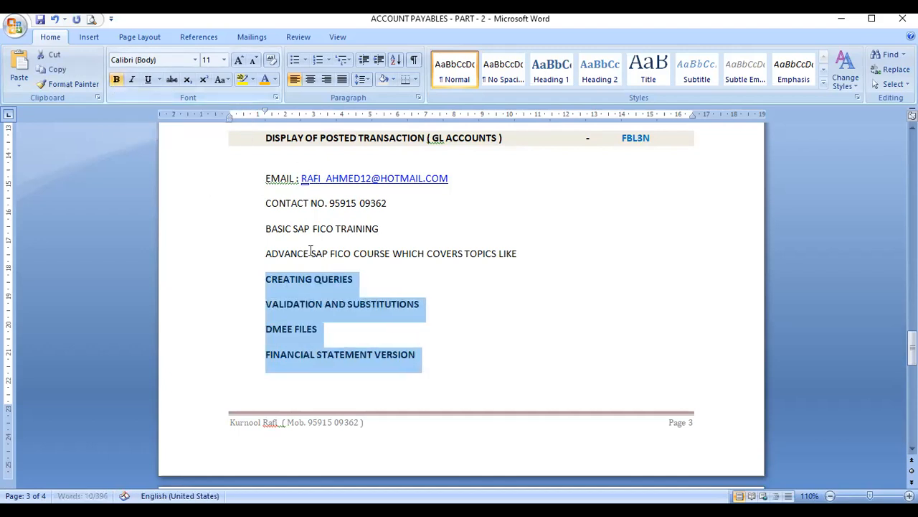
{"action": "left_click", "coordinate": [426, 307]}
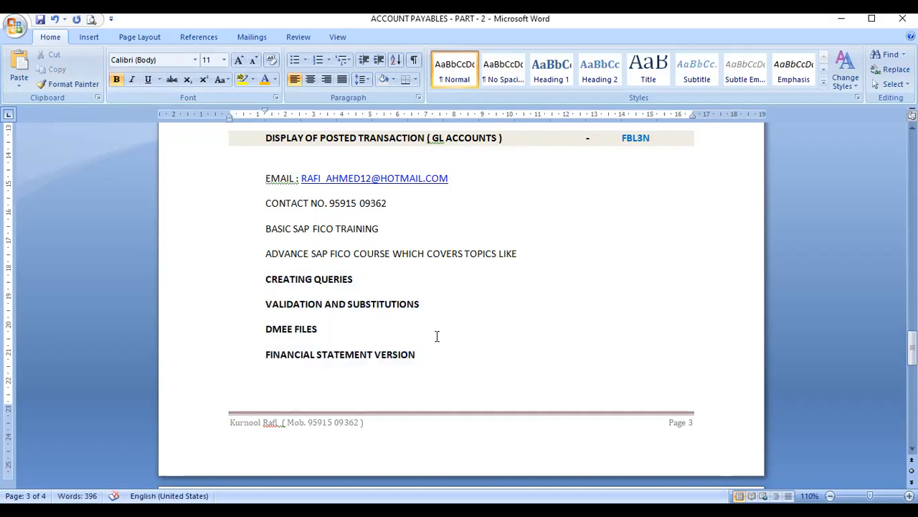
Step: Add the line COURSE DURATION WILL BE 4 WEEKS below the topic list
{"action": "left_click", "coordinate": [293, 383]}
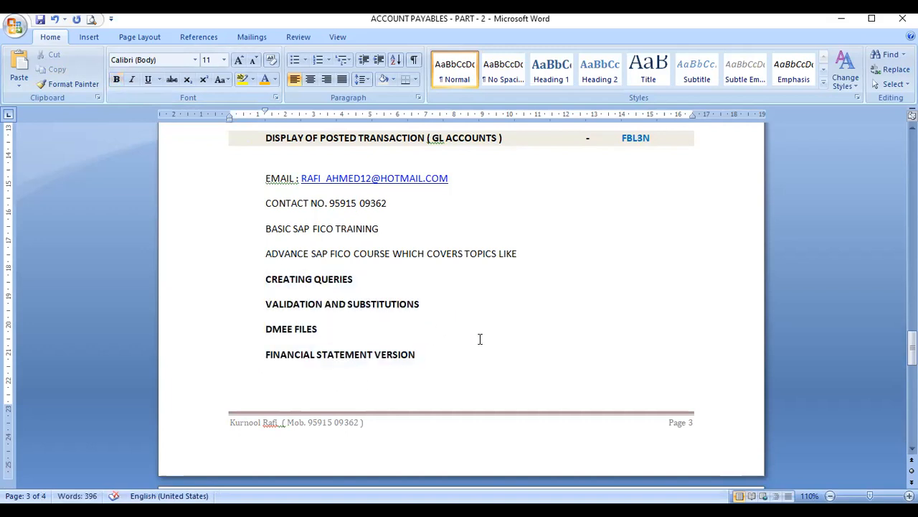
{"action": "type", "text": "COURSE DURATION WILL BE "}
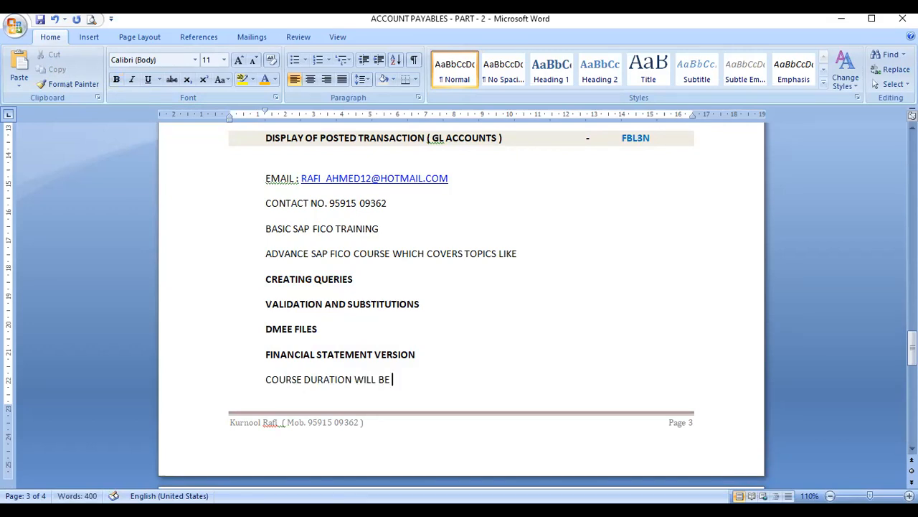
{"action": "type", "text": "4 WEEKS"}
{"action": "left_click_drag", "start_coordinate": [267, 380], "coordinate": [442, 379]}
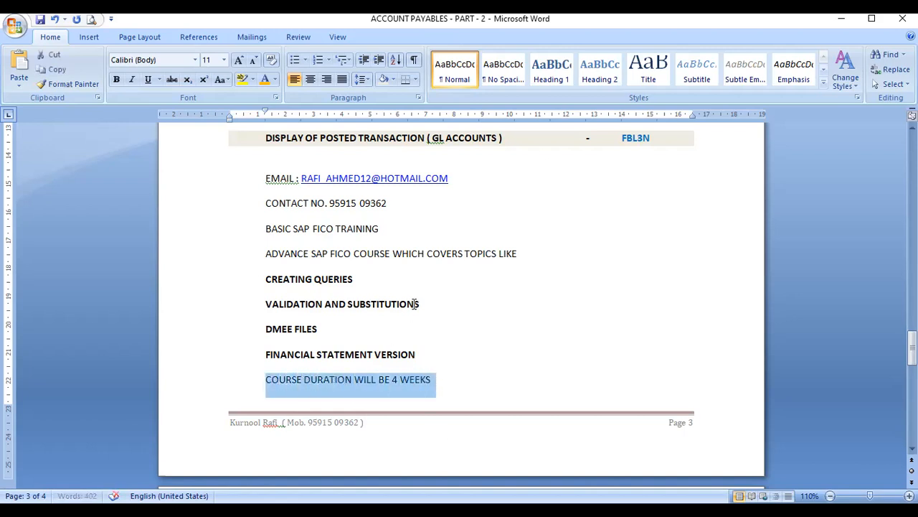